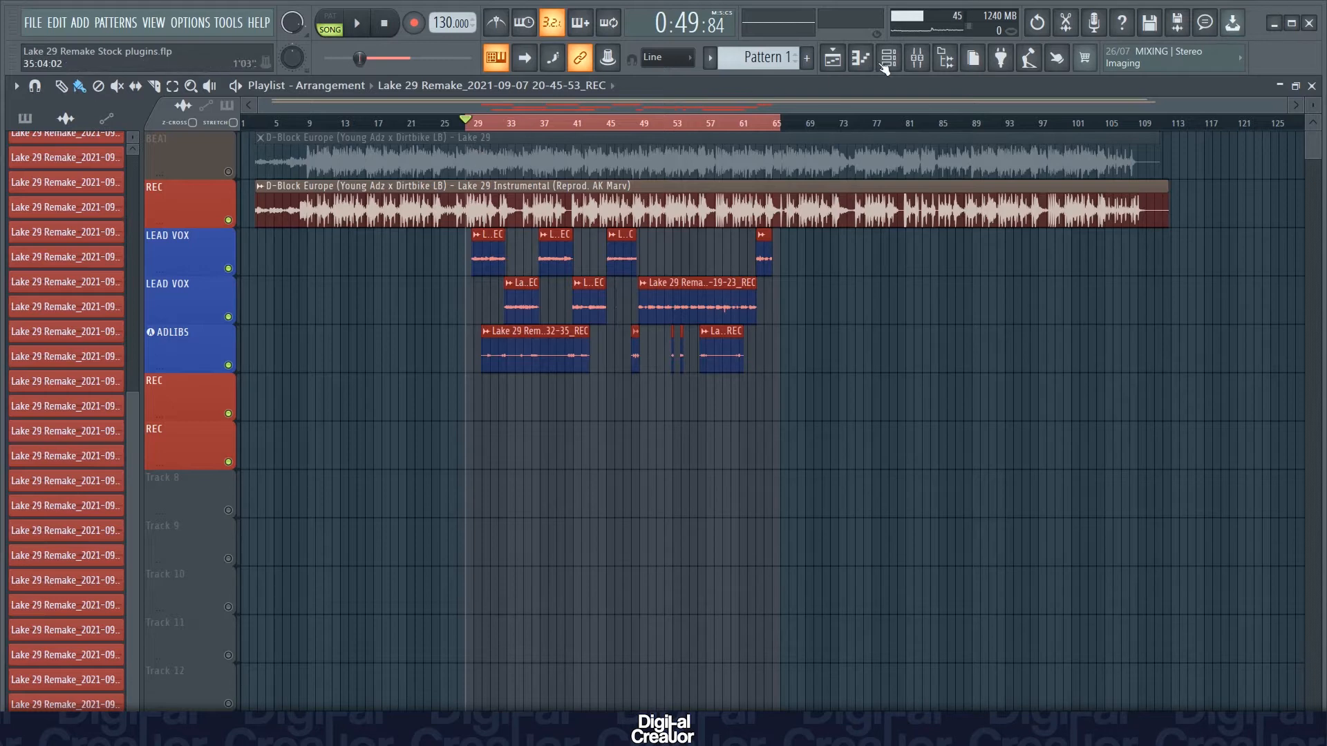
Play back the highlighted section of the arrangement with the mixer closed to hear the vocals with their effects on.
{"action": "left_click", "coordinate": [925, 65]}
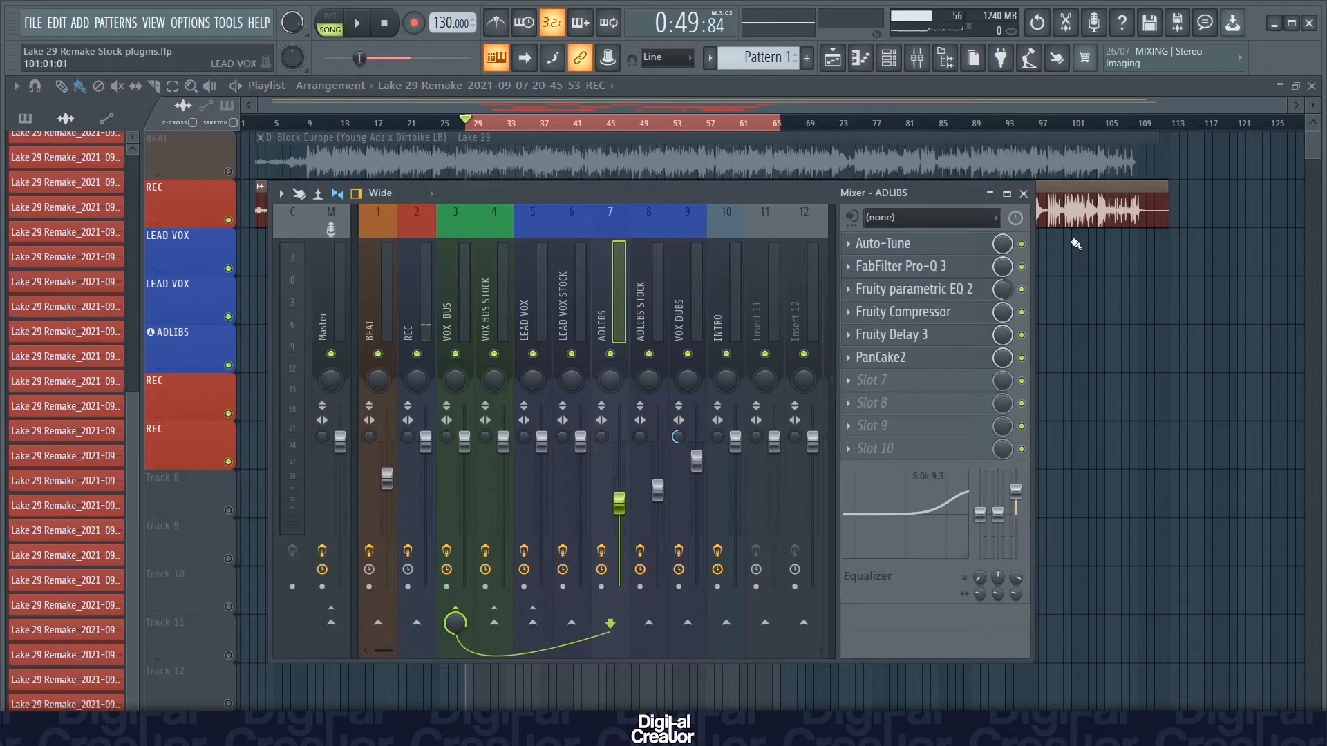
{"action": "left_click", "coordinate": [1023, 193]}
{"action": "key", "text": "space"}
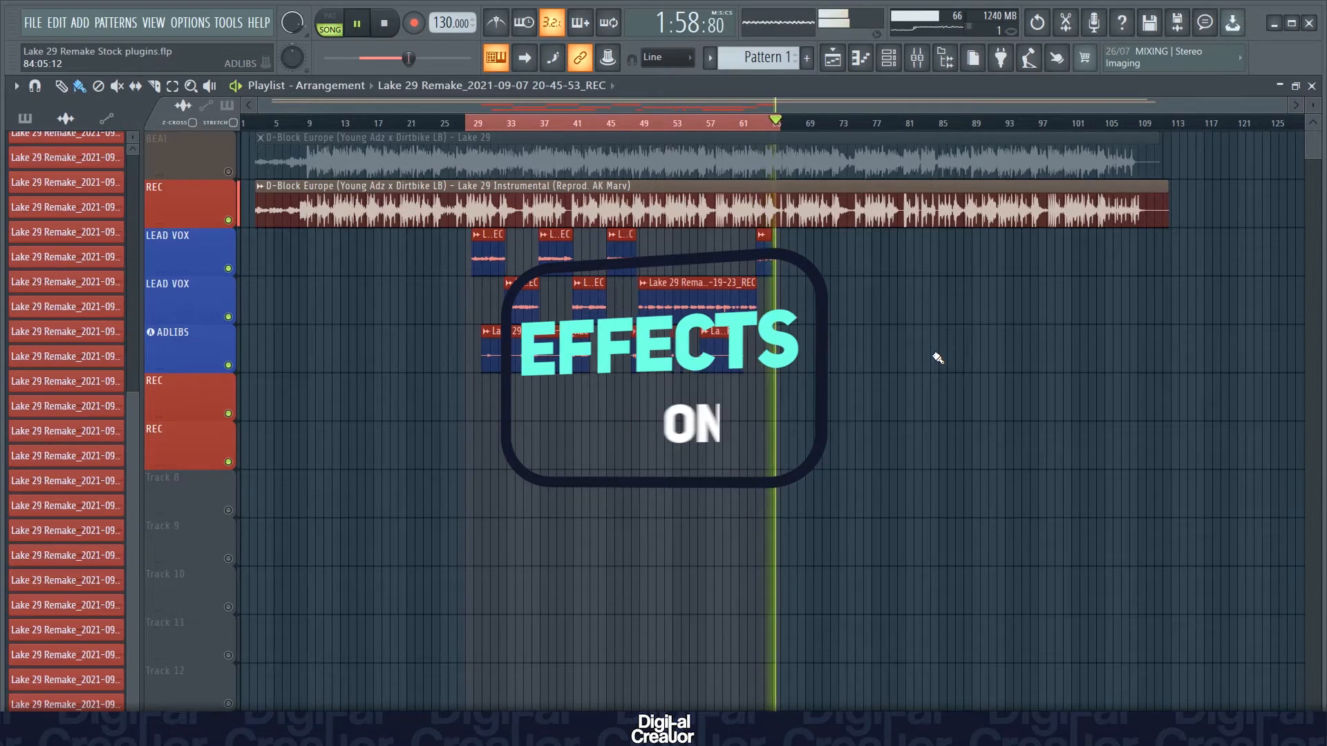
{"action": "key", "text": "space"}
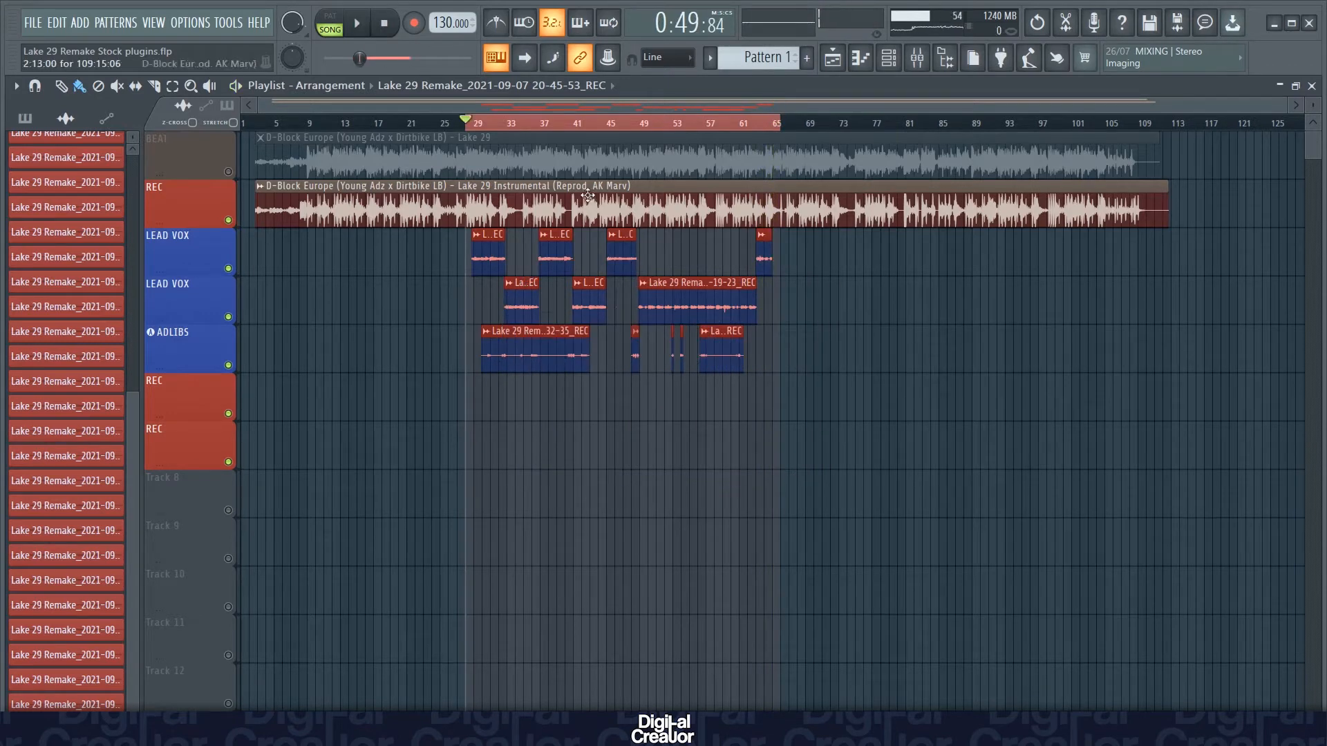
Open the mixer and view the effect chains of the BEAT and LEAD VOX tracks.
{"action": "left_click", "coordinate": [917, 58]}
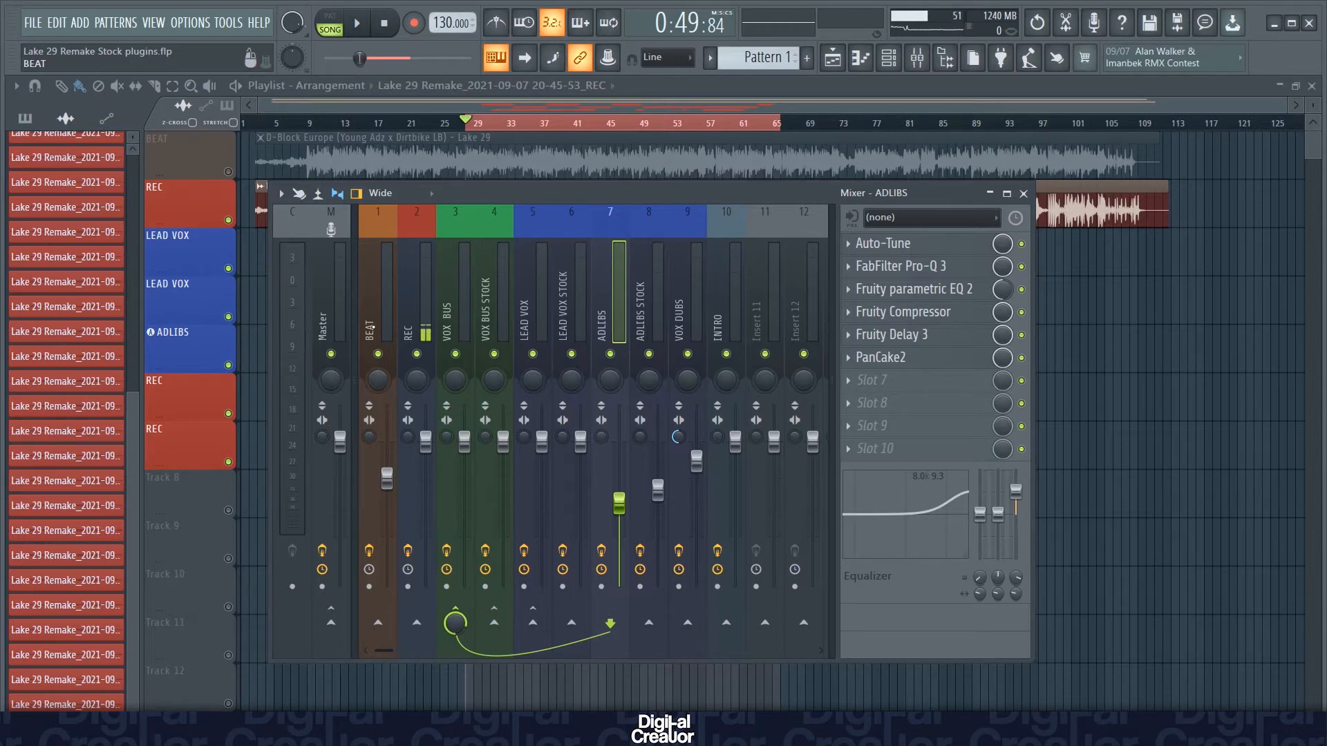
{"action": "left_click", "coordinate": [370, 327]}
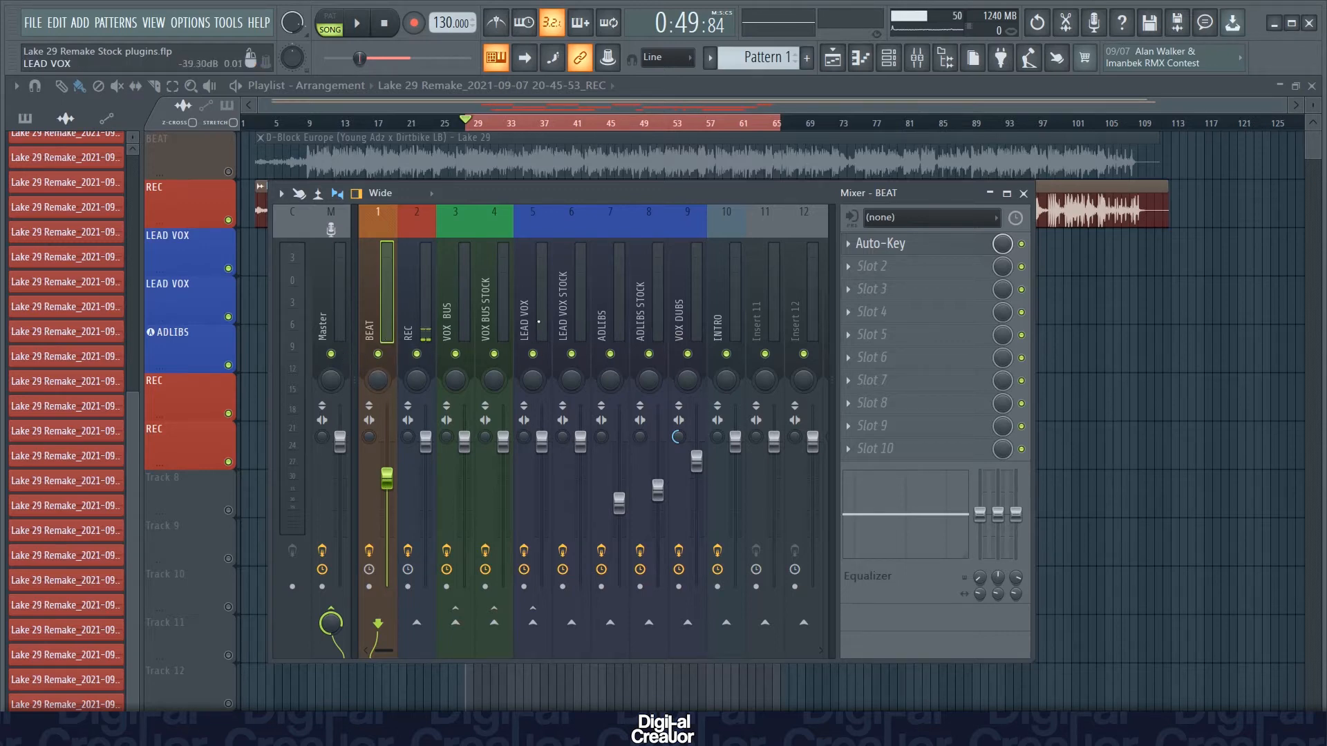
{"action": "left_click", "coordinate": [531, 313]}
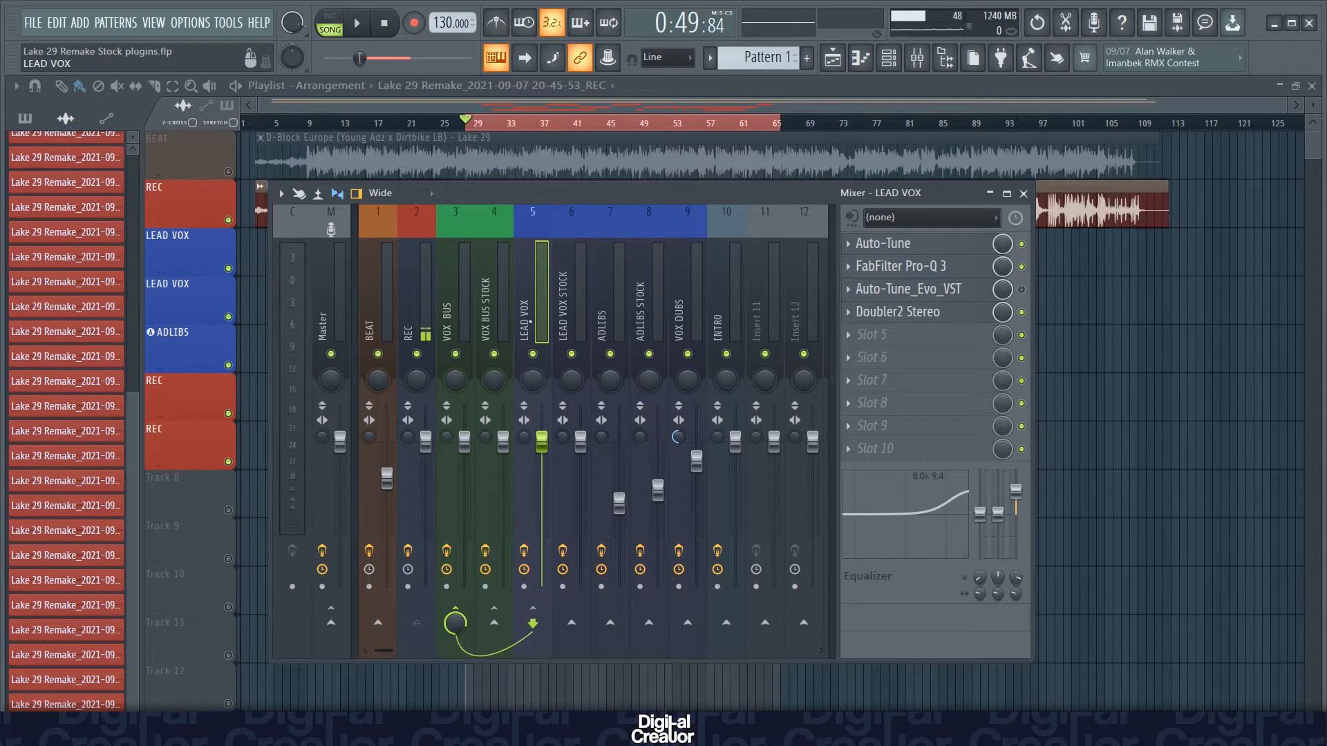
Enable Auto-Tune_Evo_VST on LEAD VOX and inspect the settings of Auto-Tune, Auto-Tune_Evo_VST and FabFilter Pro-Q 3.
{"action": "left_click", "coordinate": [883, 244]}
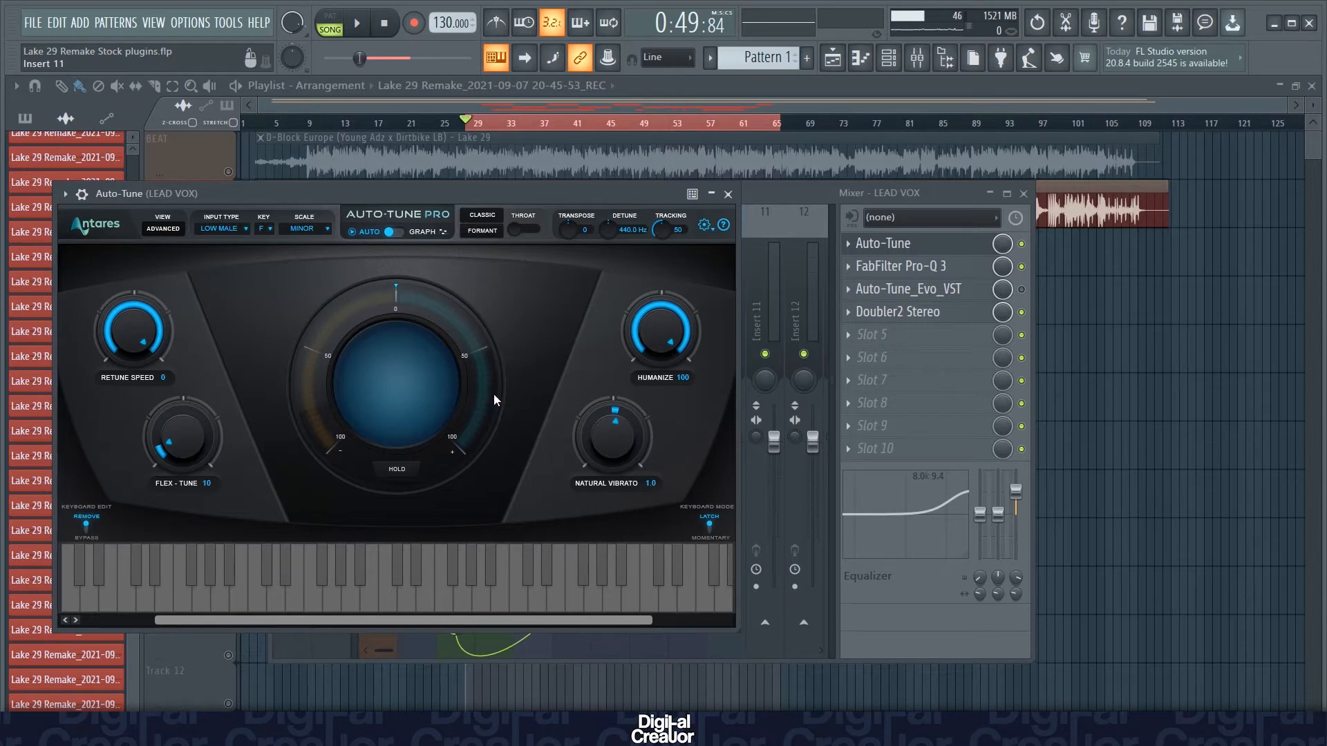
{"action": "left_click", "coordinate": [1022, 289]}
{"action": "left_click", "coordinate": [905, 288]}
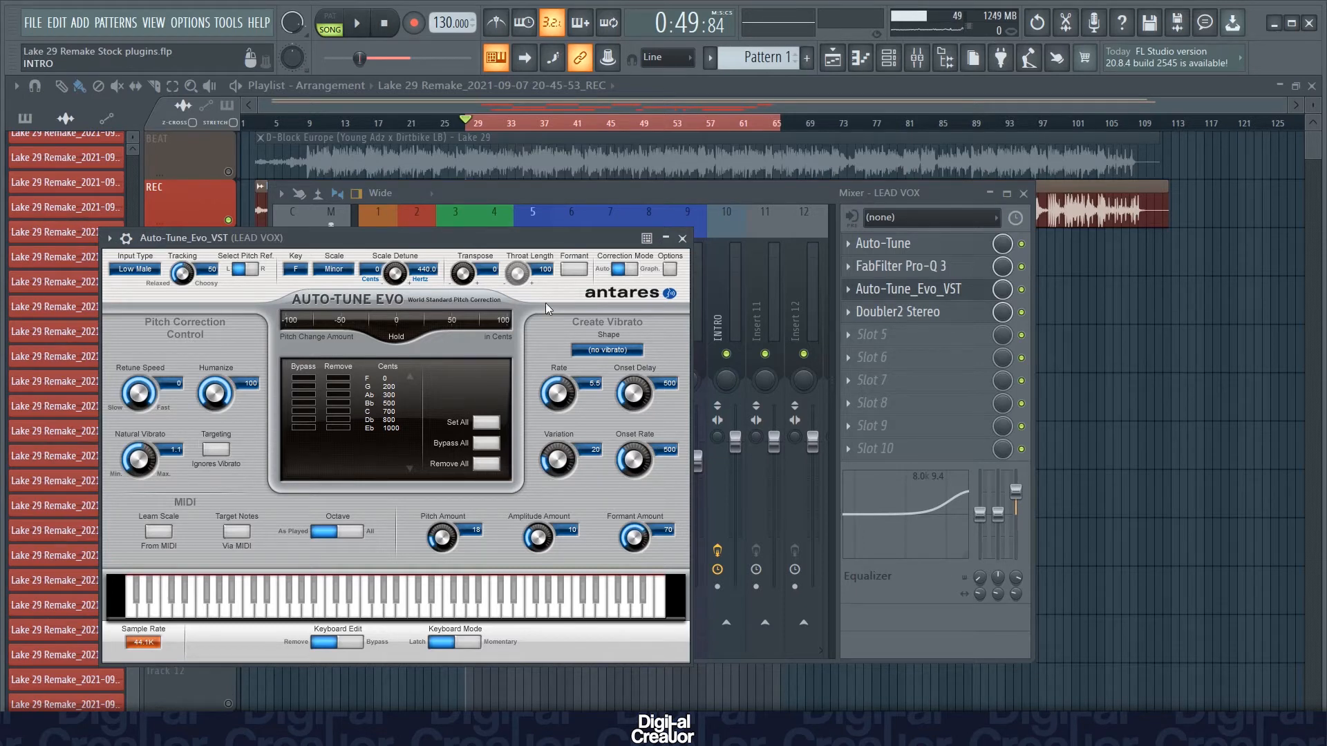
{"action": "left_click", "coordinate": [682, 238]}
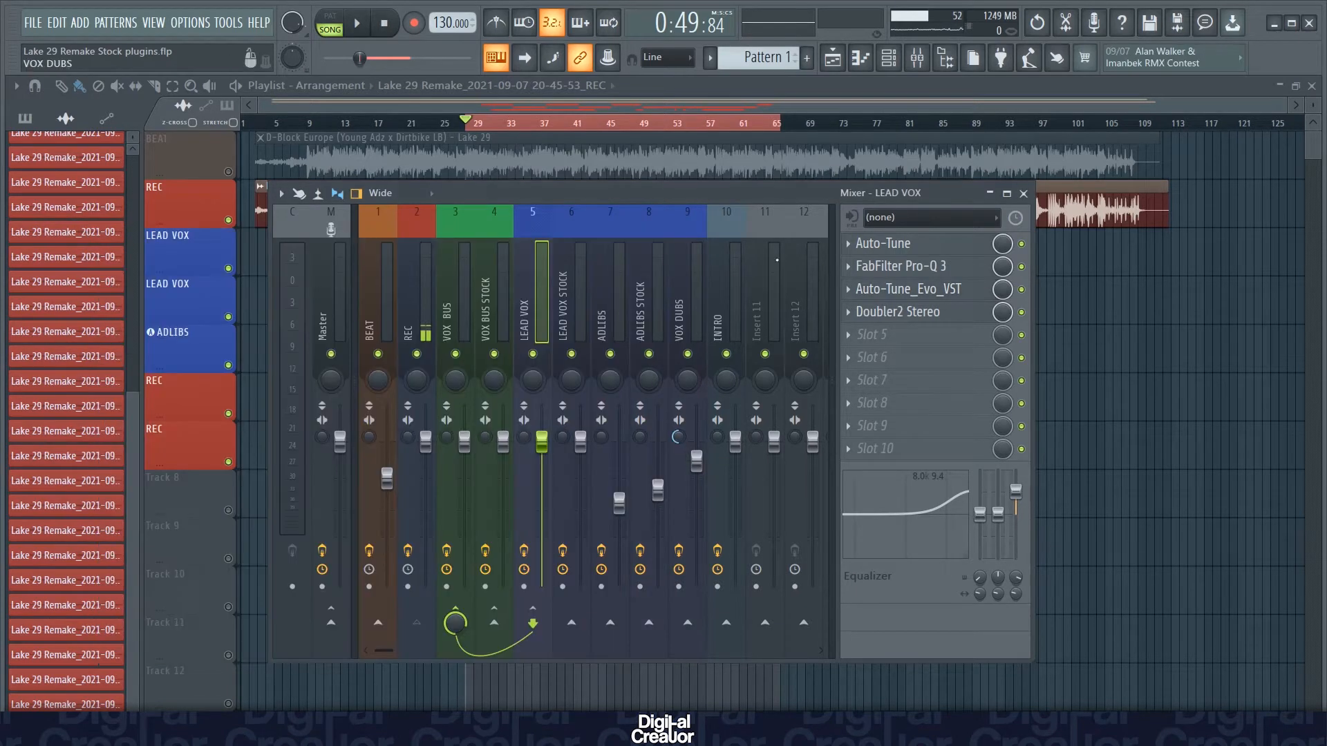
{"action": "left_click", "coordinate": [915, 268]}
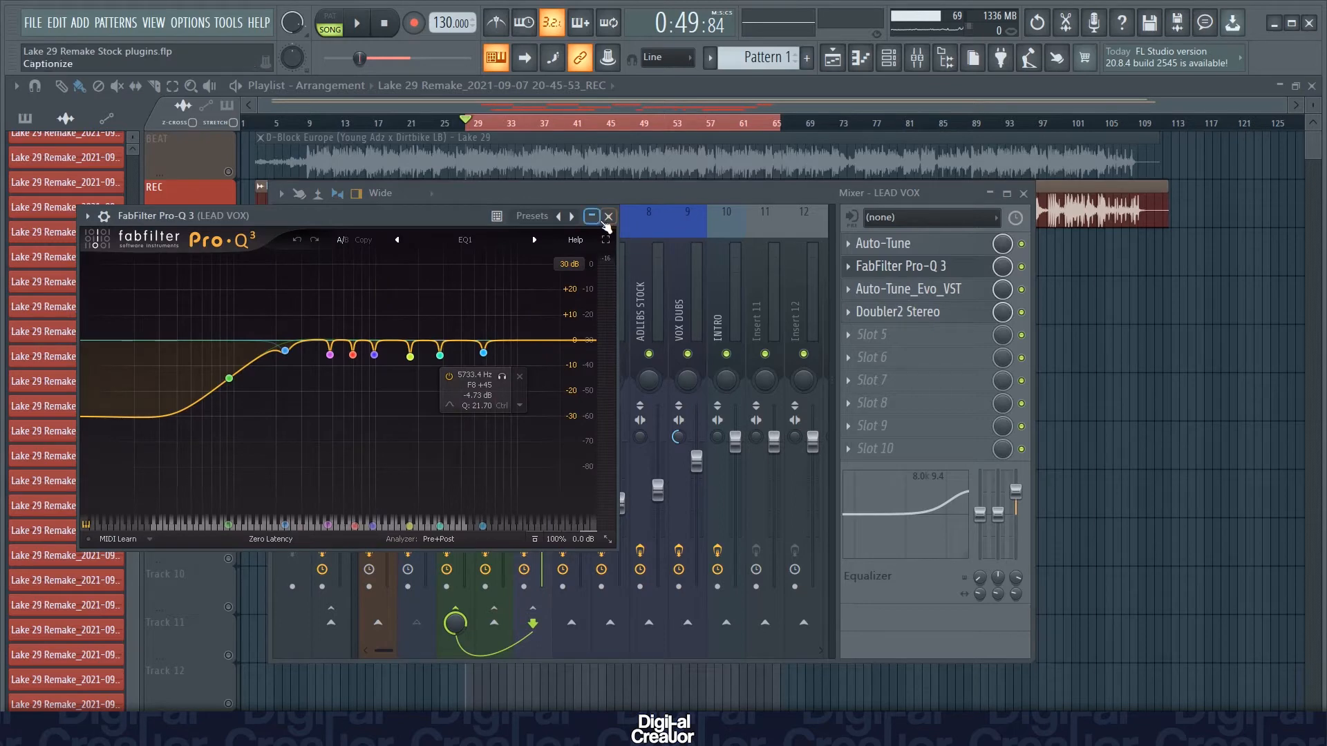
{"action": "left_click", "coordinate": [608, 216]}
{"action": "left_click", "coordinate": [887, 243]}
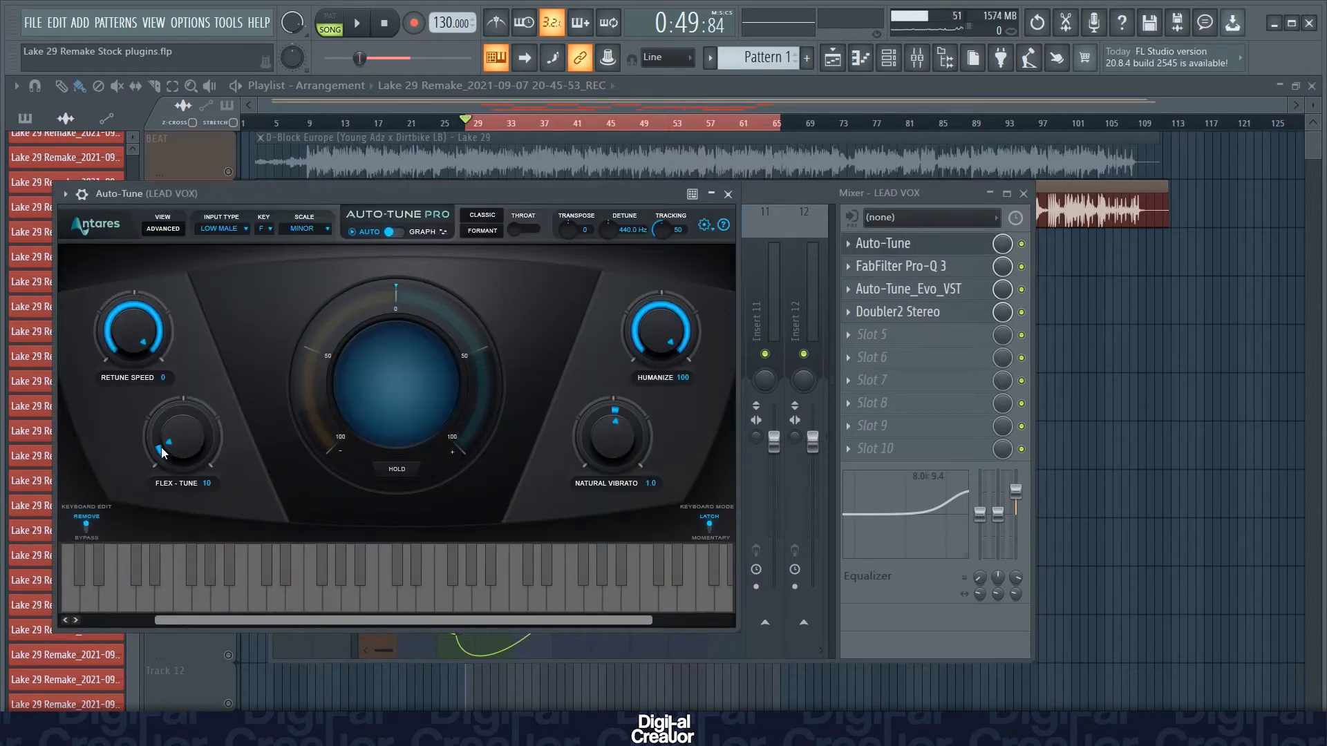
{"action": "left_click", "coordinate": [727, 195]}
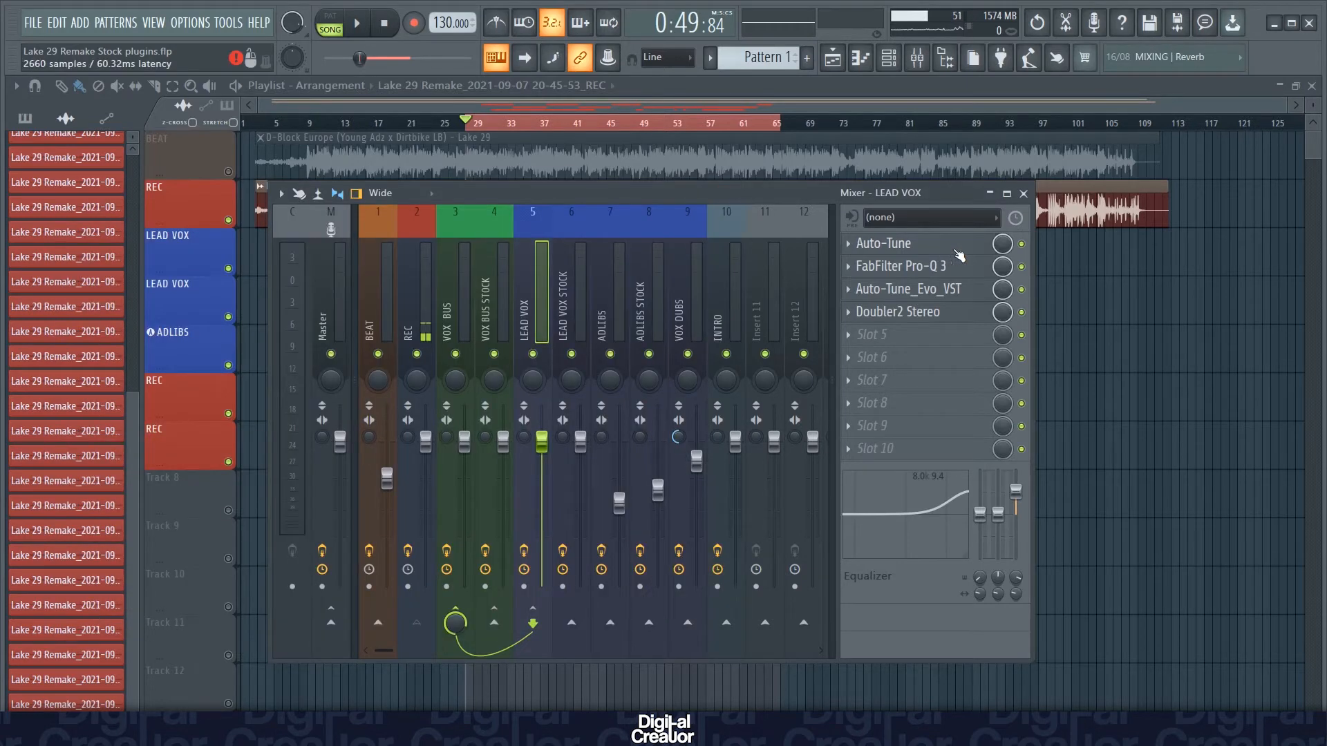
Audition LEAD VOX with Auto-Tune bypassed and Auto-Tune_Evo_VST active, and switch back to Auto-Tune with Auto-Tune_Evo_VST off.
{"action": "left_click", "coordinate": [1021, 245]}
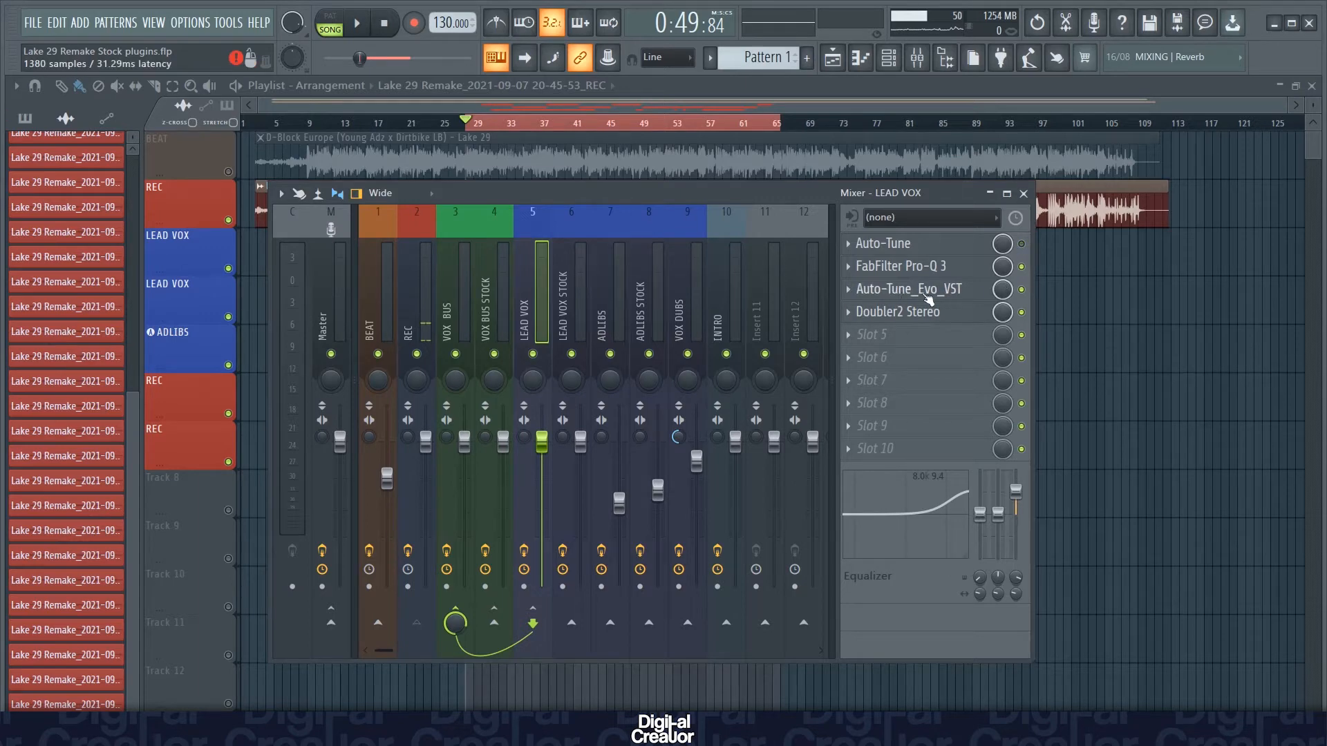
{"action": "key", "text": "space"}
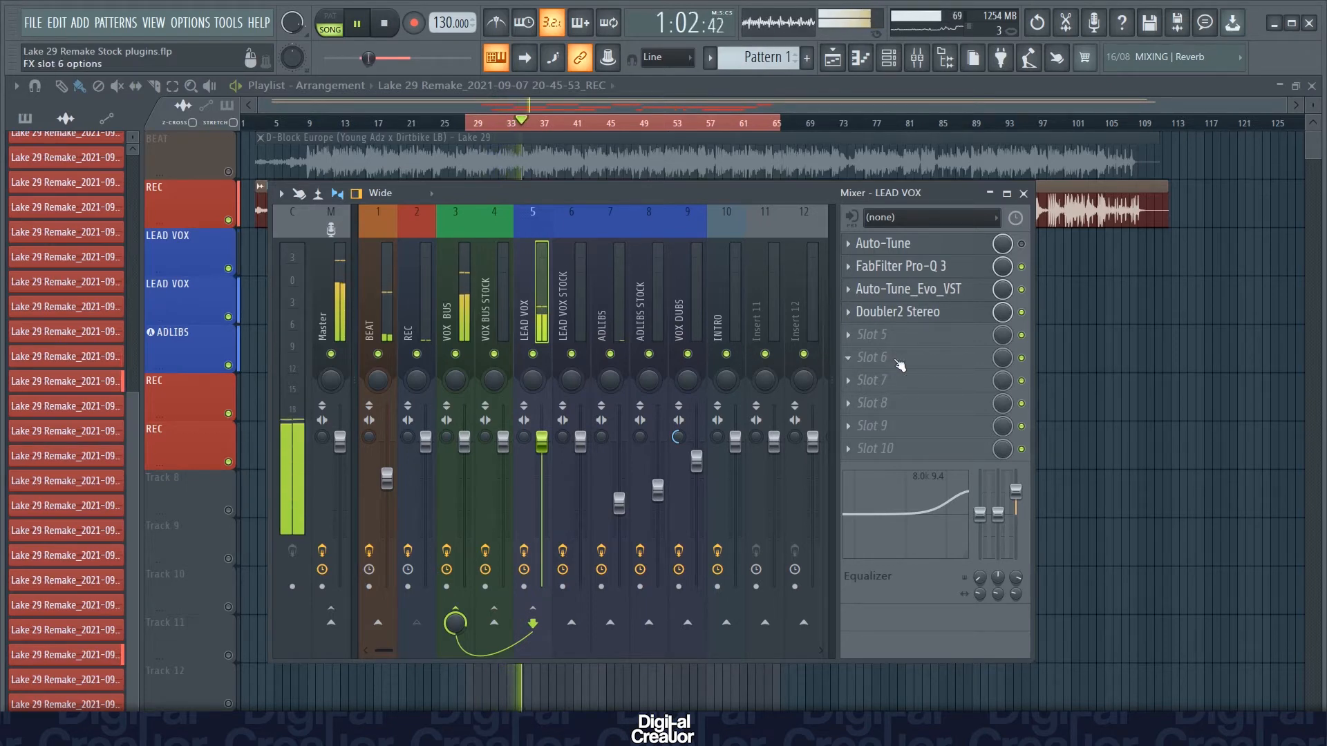
{"action": "key", "text": "space"}
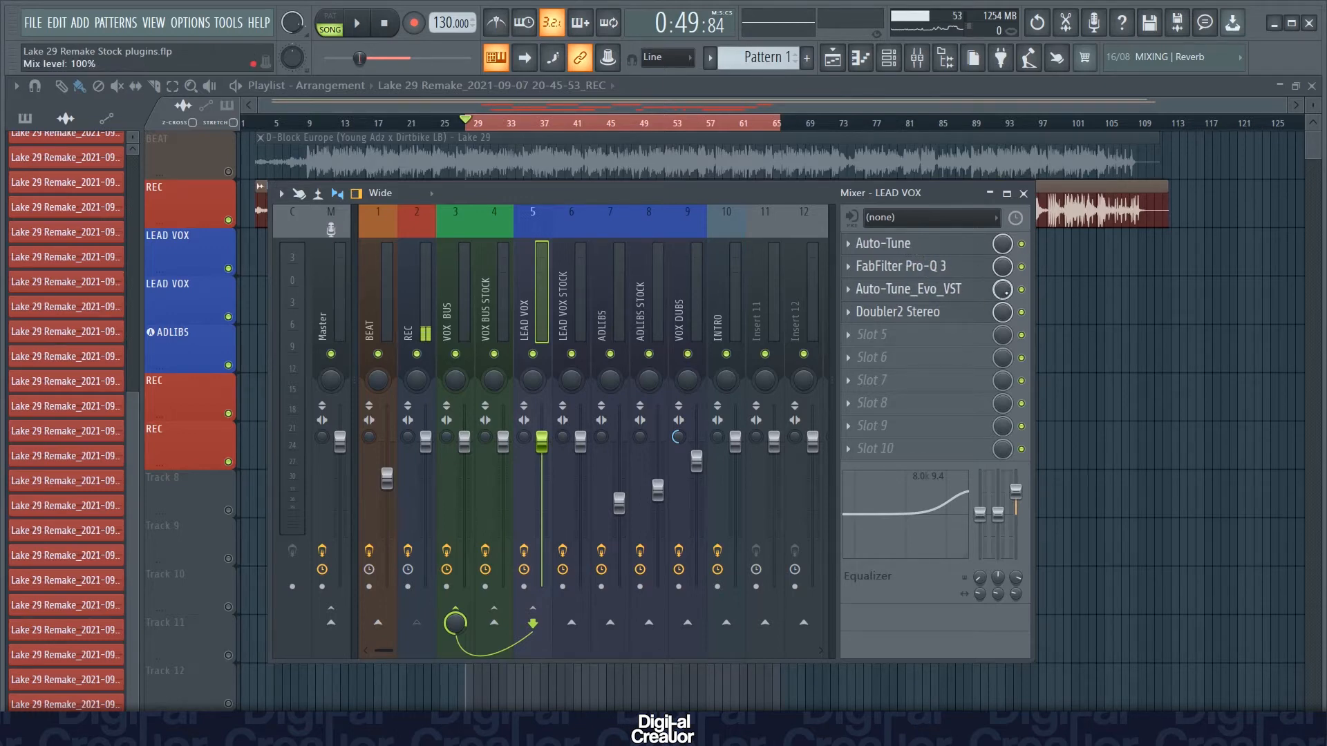
{"action": "left_click", "coordinate": [1023, 291]}
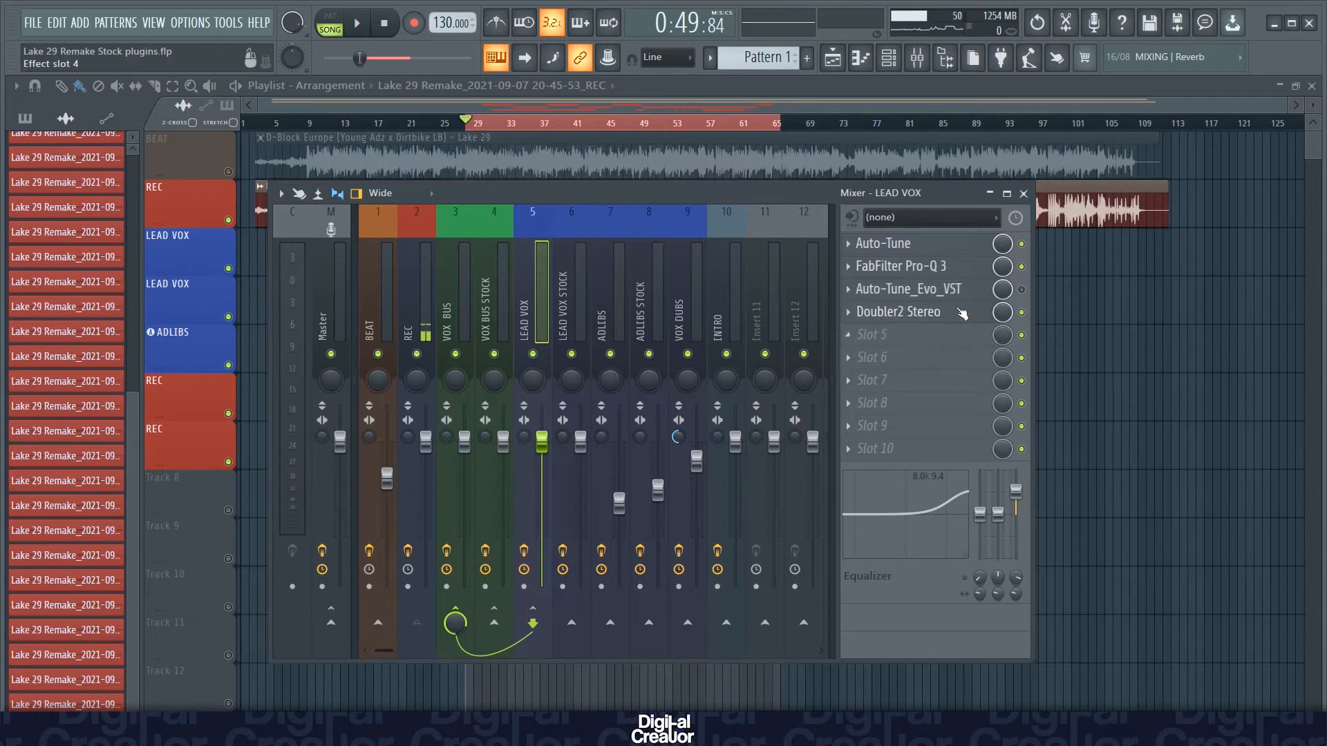
Inspect Doubler2 Stereo on LEAD VOX and compare the playback with the effect bypassed and enabled.
{"action": "left_click", "coordinate": [912, 320]}
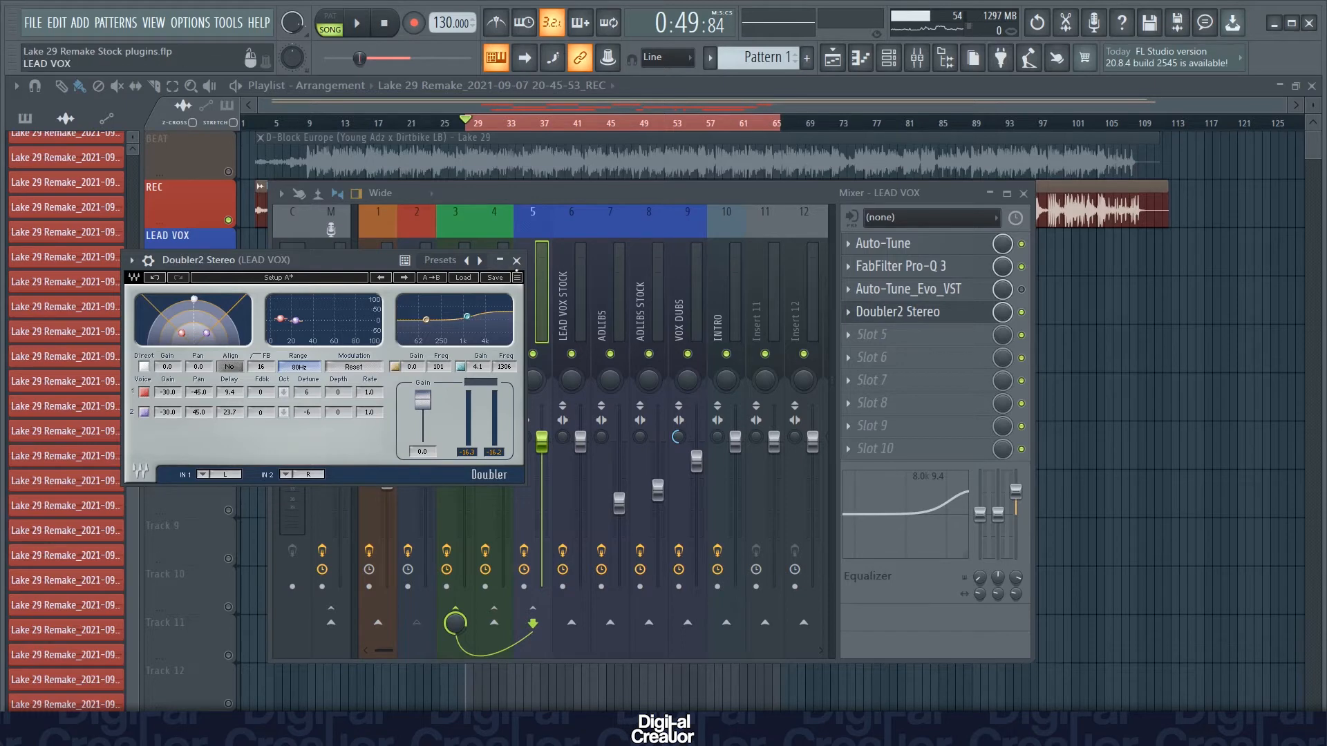
{"action": "left_click", "coordinate": [517, 261]}
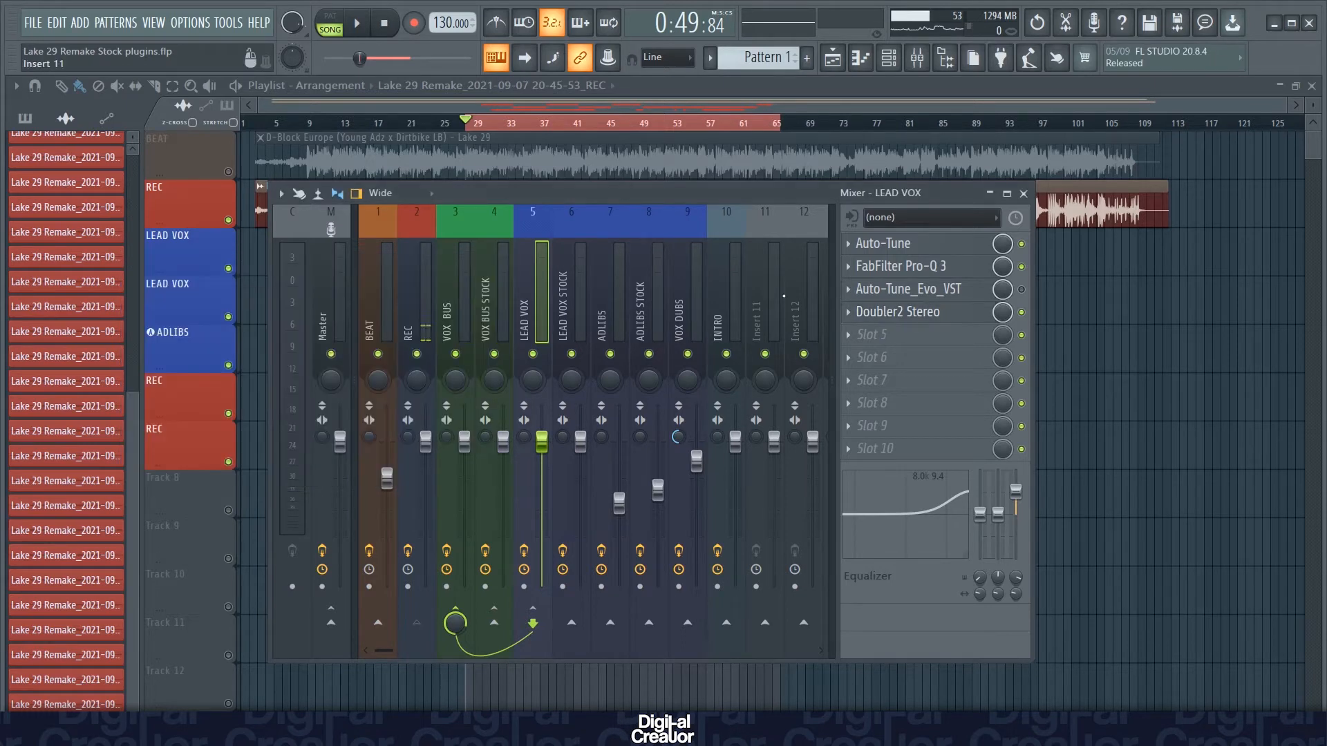
{"action": "left_click", "coordinate": [1022, 314]}
{"action": "key", "text": "space"}
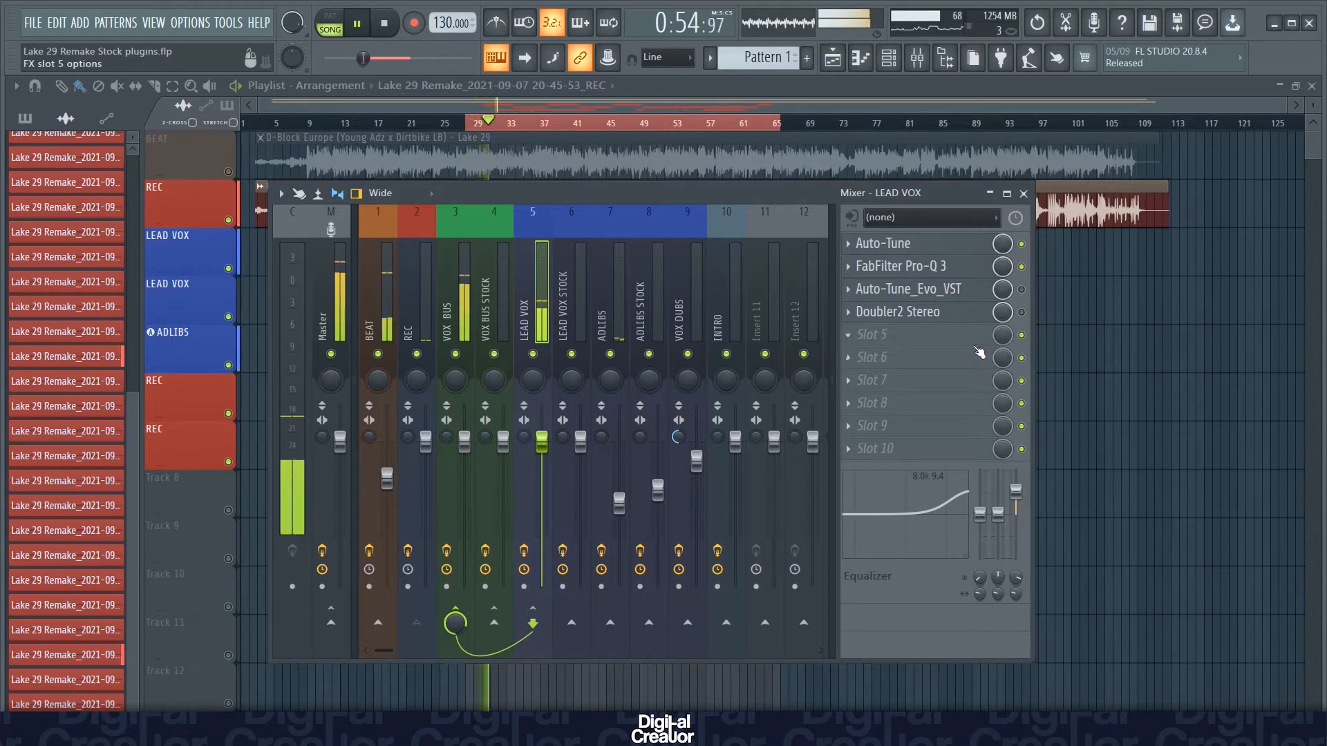
{"action": "key", "text": "space"}
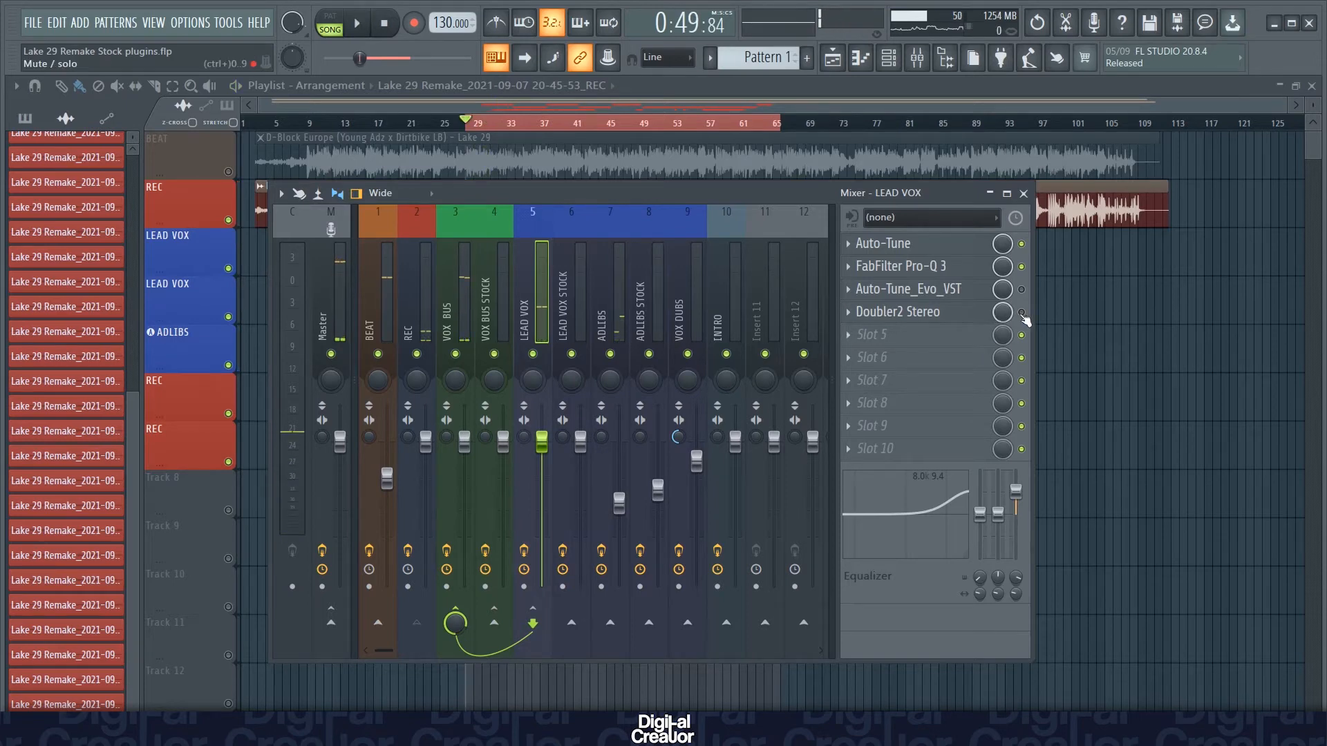
{"action": "key", "text": "space"}
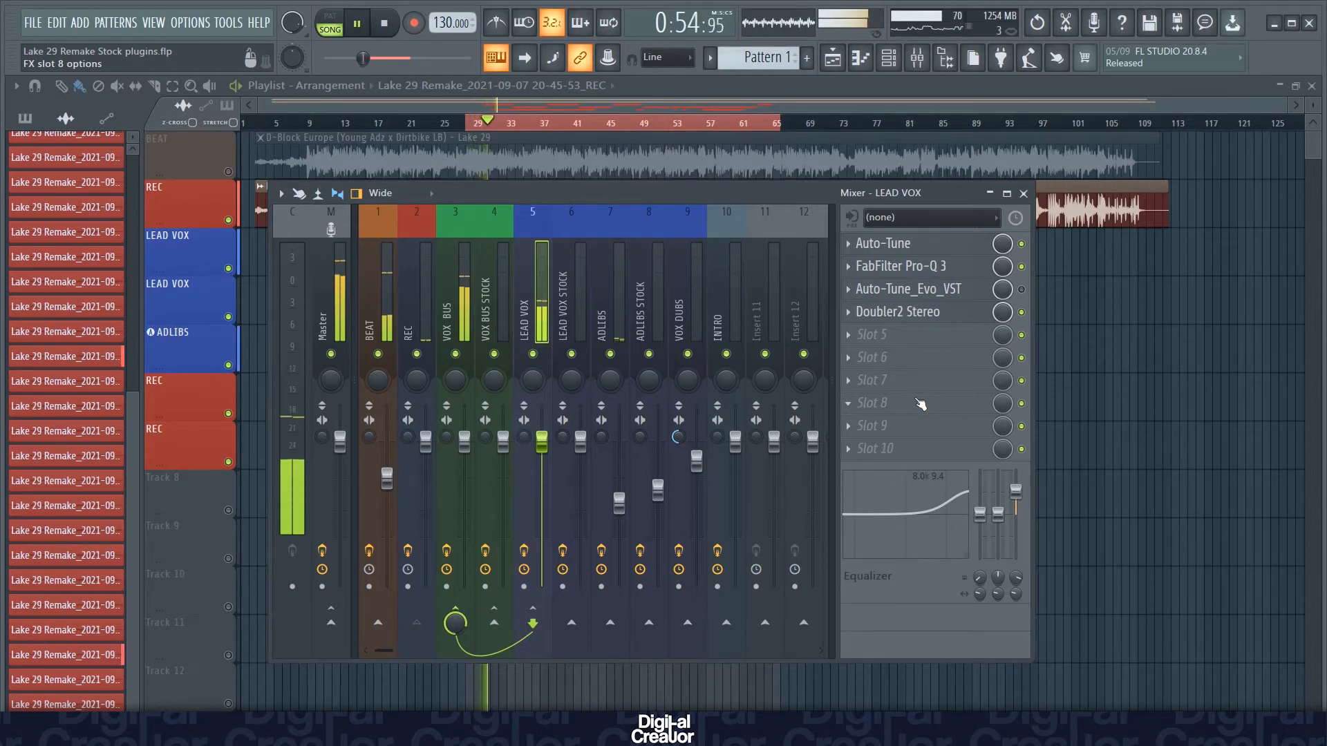
{"action": "key", "text": "space"}
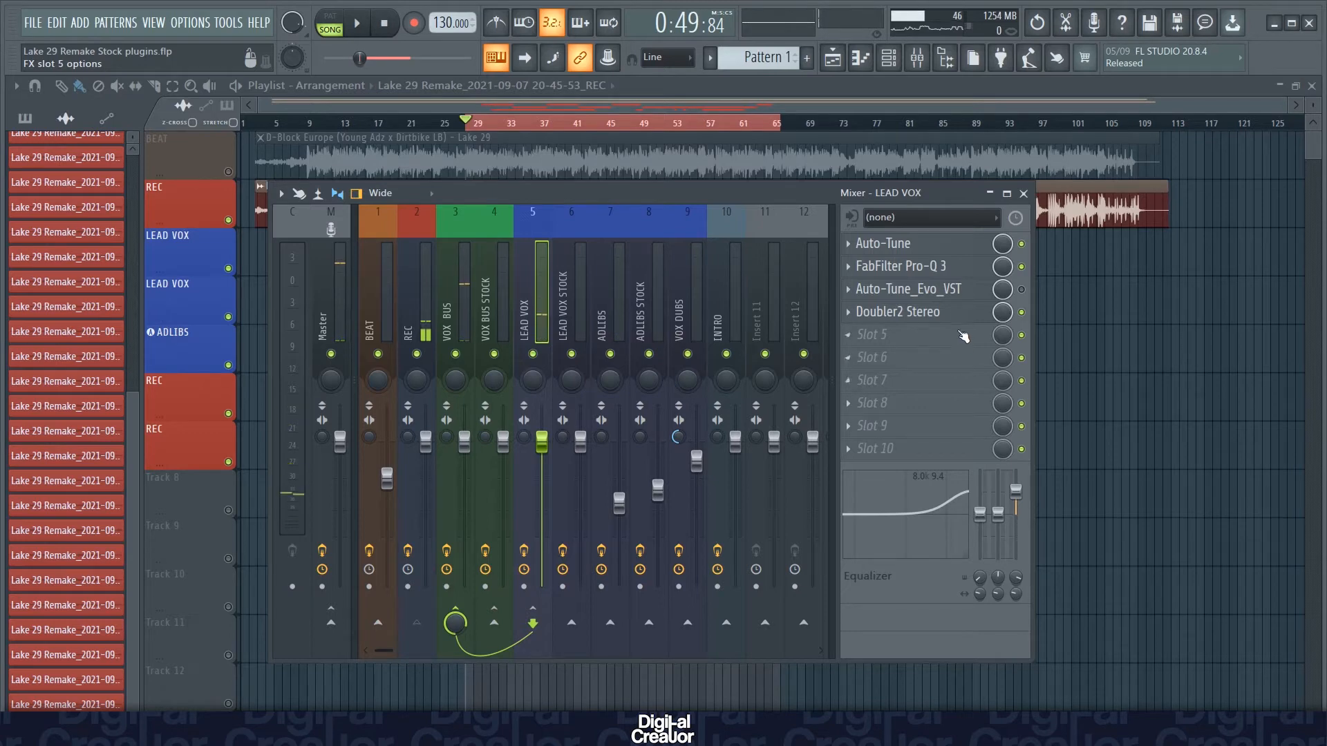
Examine the FabFilter Pro-Q 3 equalizer curve on the LEAD VOX track.
{"action": "left_click", "coordinate": [944, 272]}
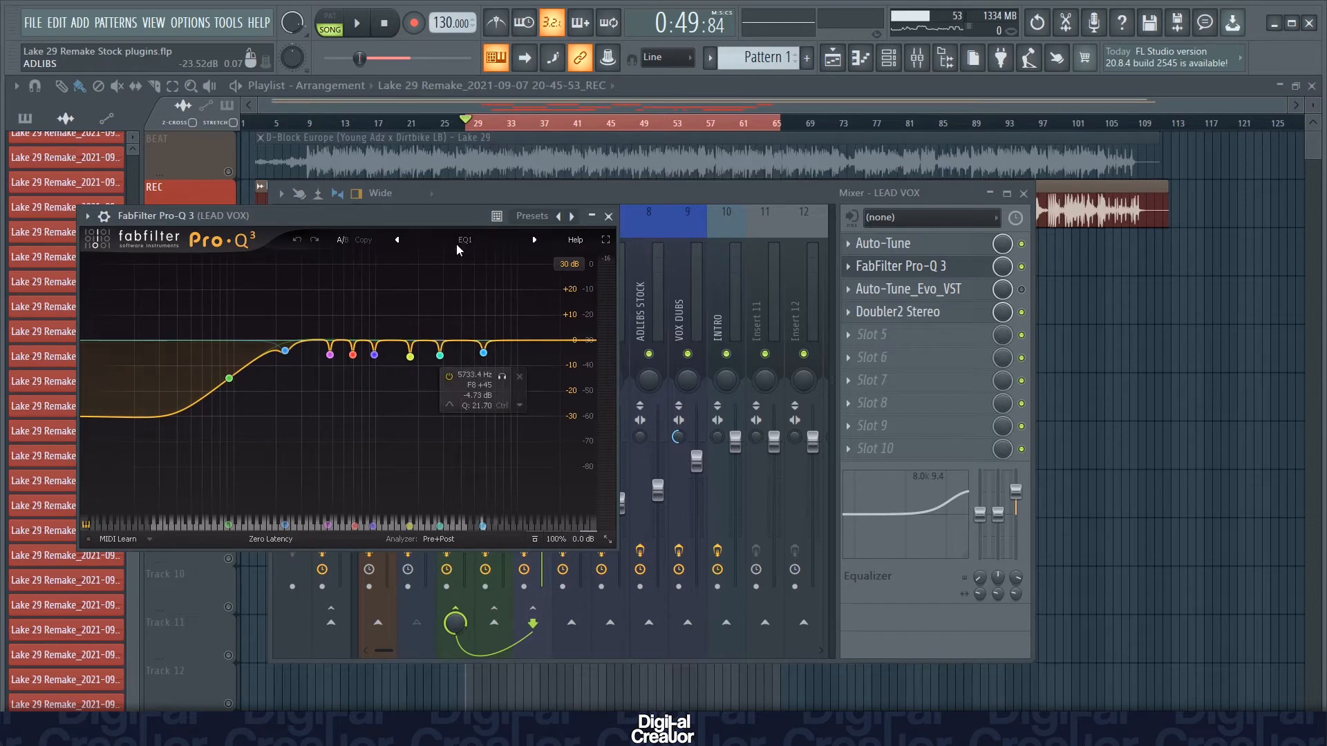
{"action": "left_click_drag", "start_coordinate": [437, 216], "coordinate": [546, 209]}
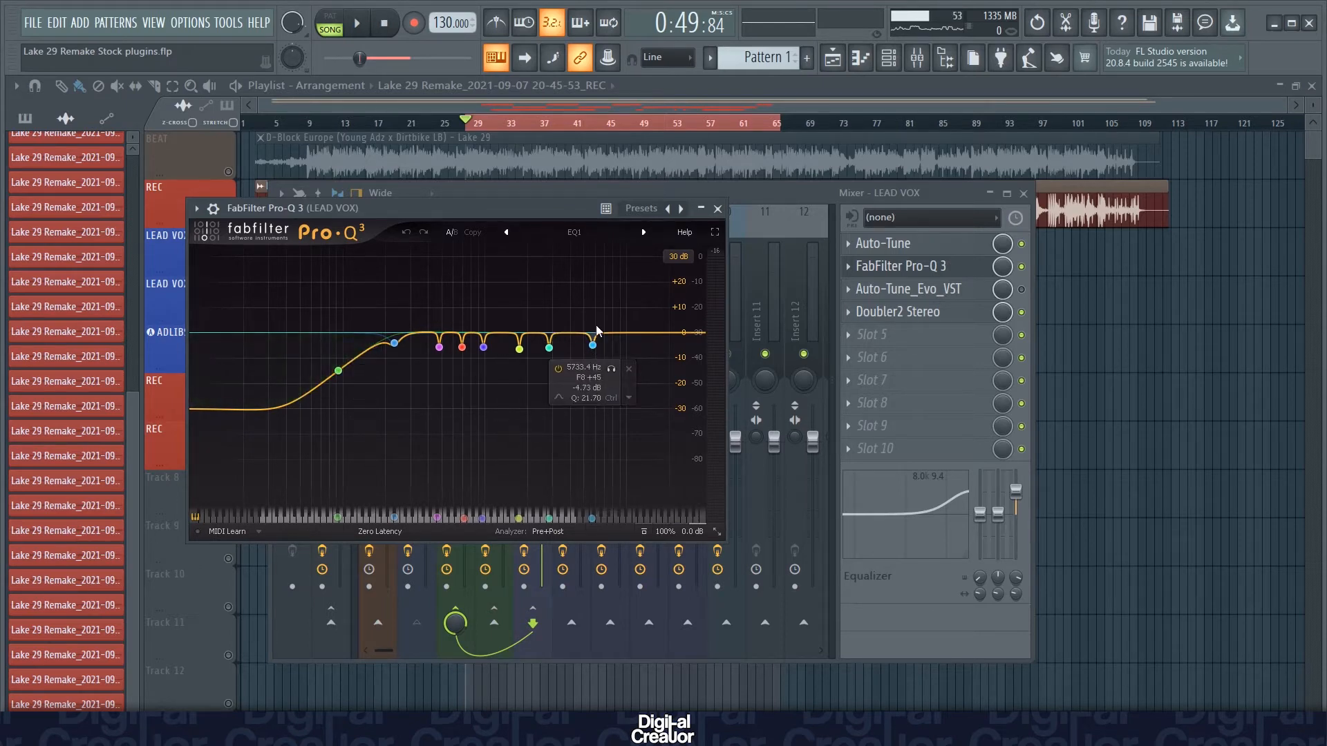
{"action": "left_click", "coordinate": [717, 208]}
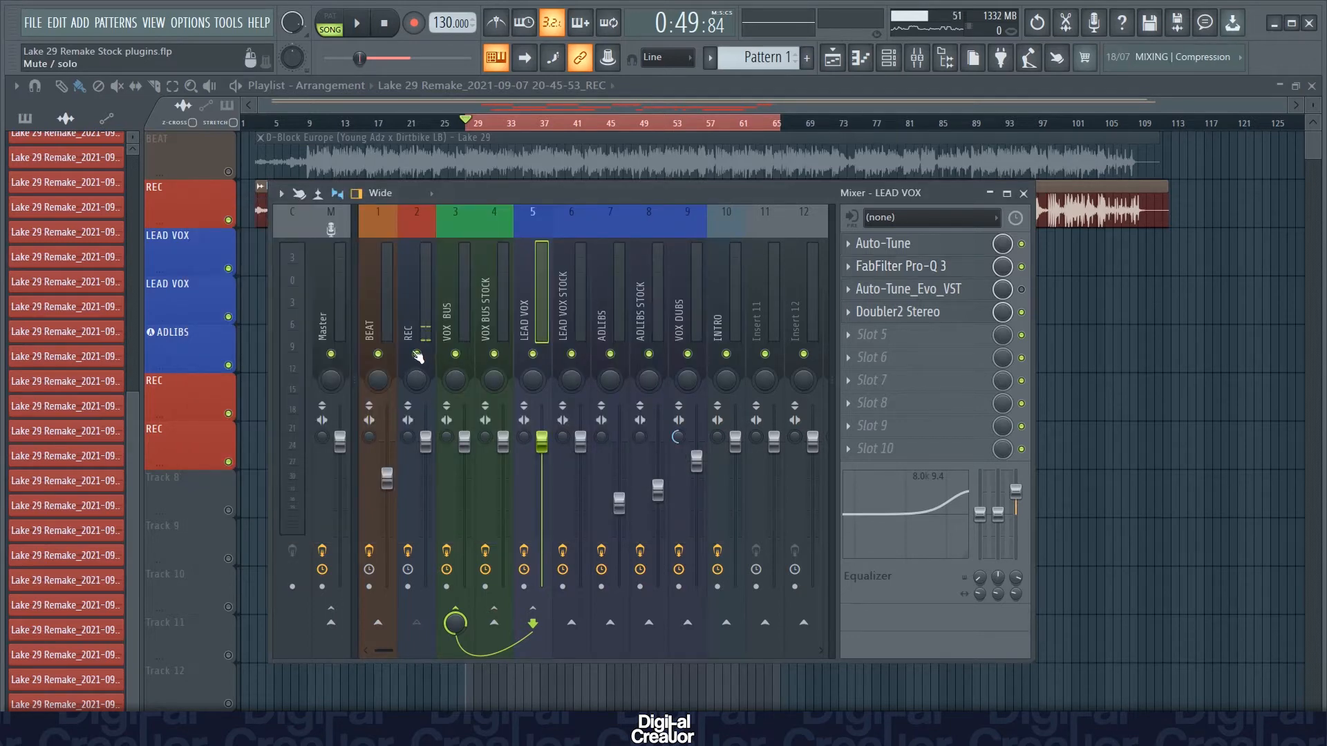
Mute the BEAT track and boost the highest-frequency Pro-Q 3 band on LEAD VOX to +30 dB at about 5798 Hz during playback.
{"action": "left_click", "coordinate": [378, 354]}
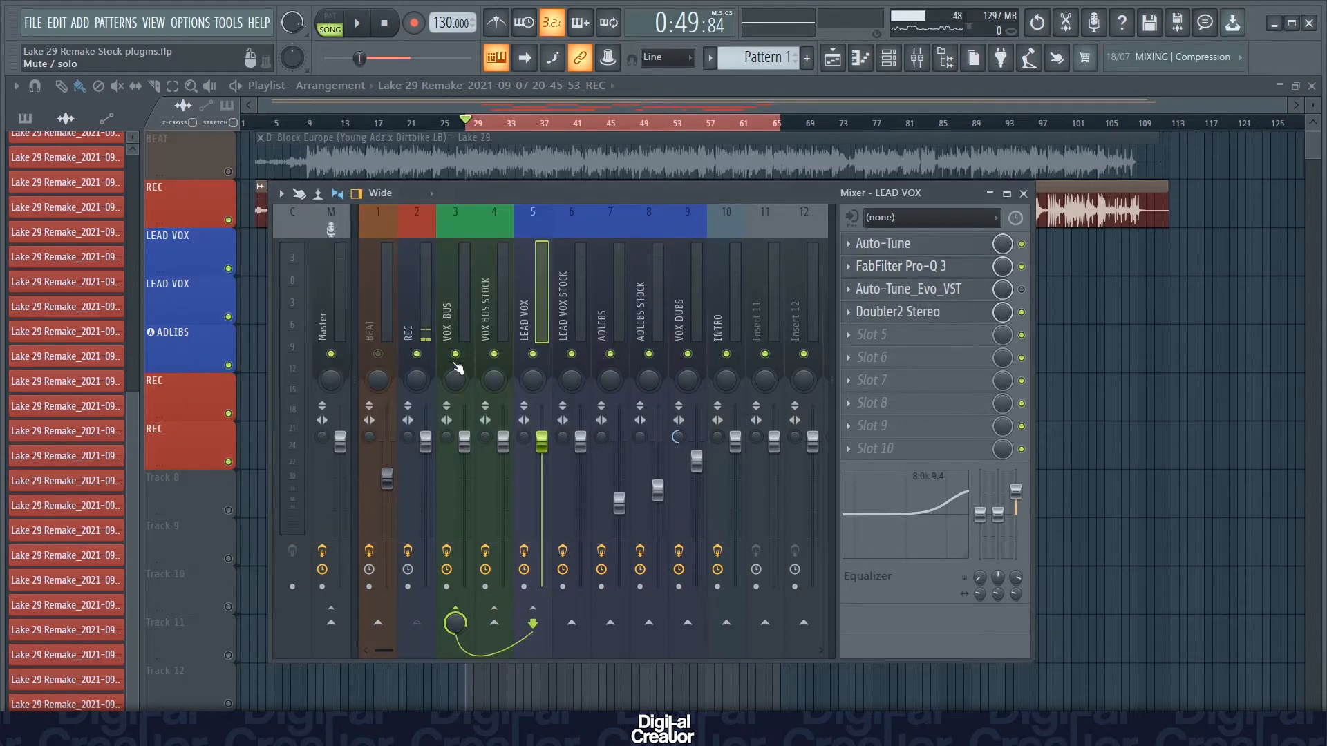
{"action": "left_click", "coordinate": [935, 269]}
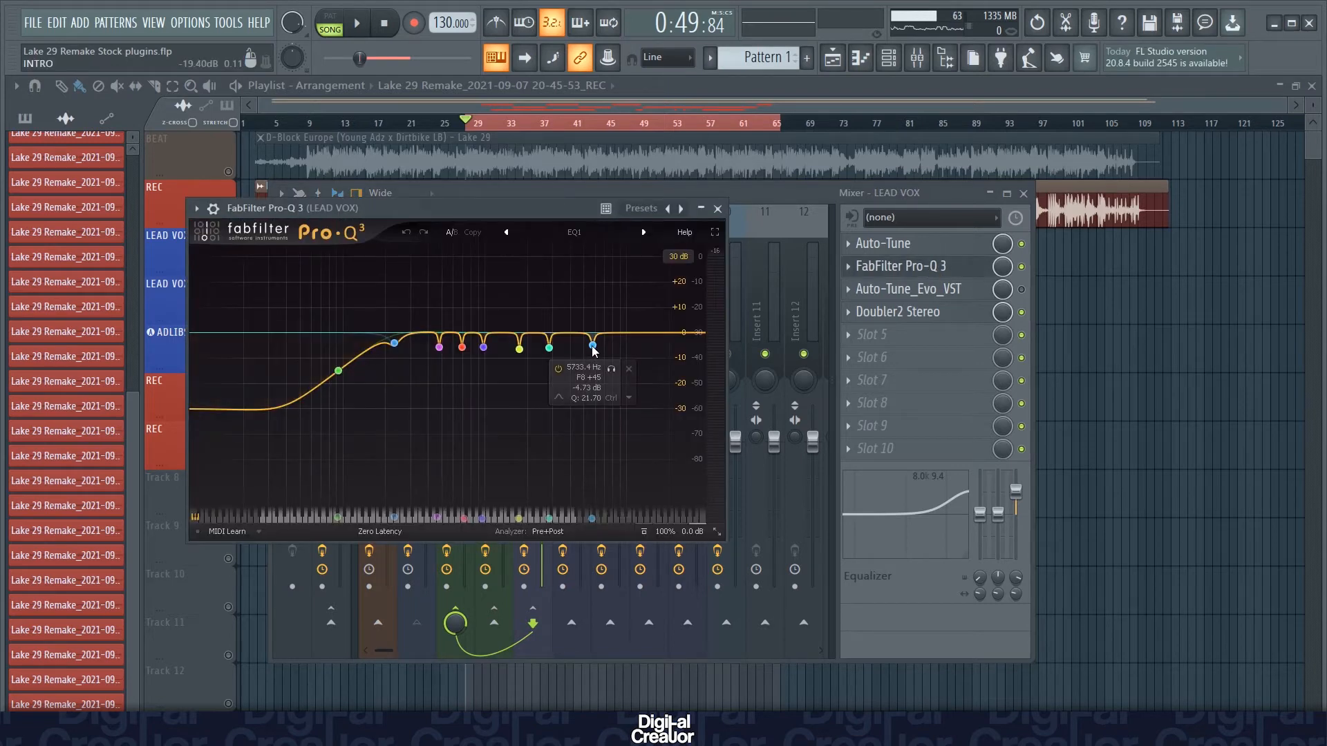
{"action": "key", "text": "space"}
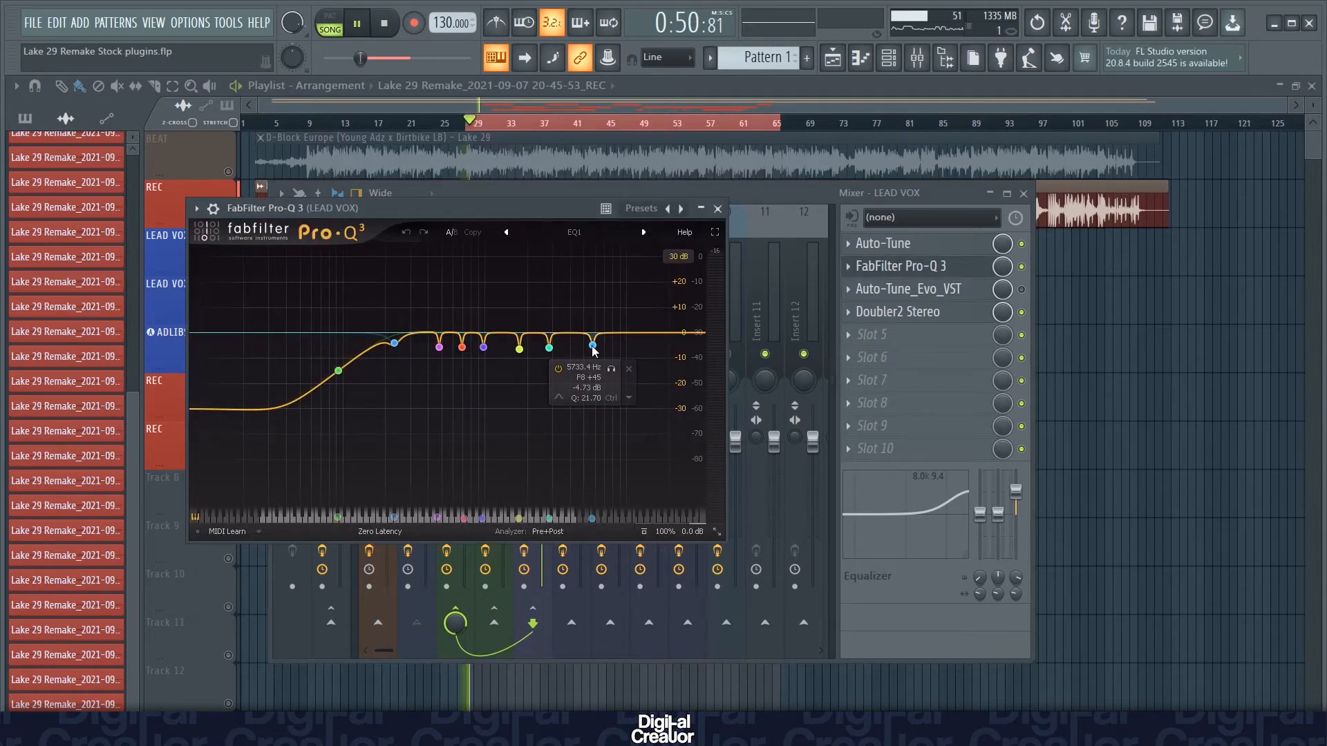
{"action": "left_click_drag", "start_coordinate": [592, 346], "coordinate": [596, 261]}
{"action": "key", "text": "space"}
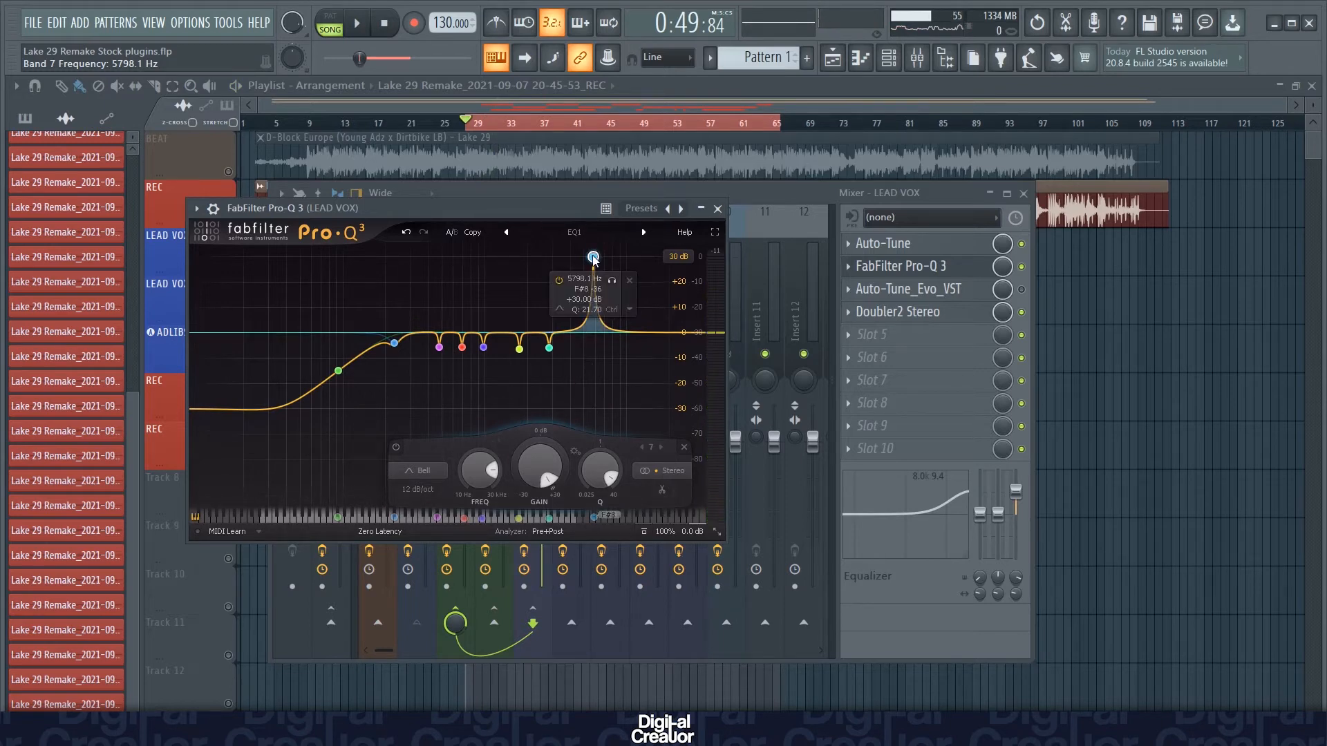
Retune the boosted Pro-Q 3 band to about 5544 Hz, lower its gain into a narrow cut, and review the equalizer curve.
{"action": "mouse_move", "coordinate": [593, 257]}
{"action": "left_mouse_down"}
{"action": "mouse_move", "coordinate": [560, 257]}
{"action": "mouse_move", "coordinate": [586, 257]}
{"action": "left_mouse_up"}
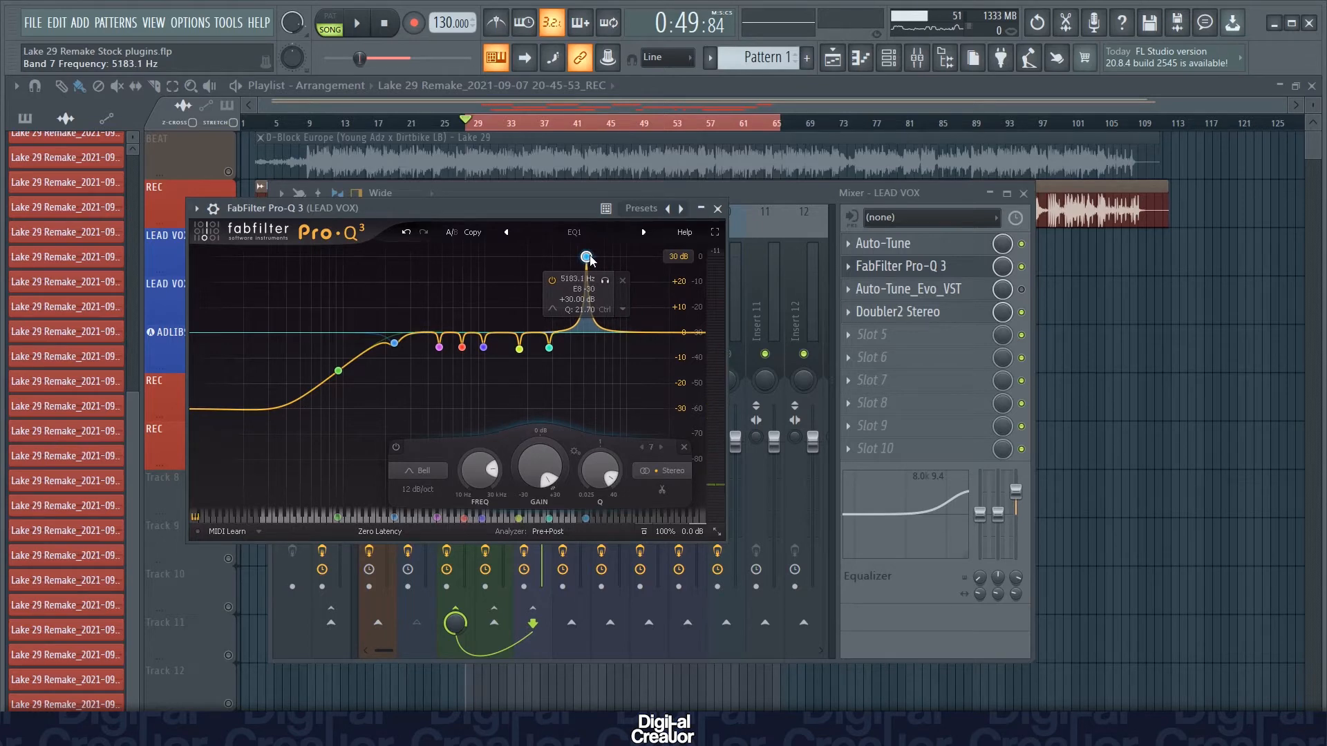
{"action": "left_click_drag", "start_coordinate": [586, 258], "coordinate": [590, 258]}
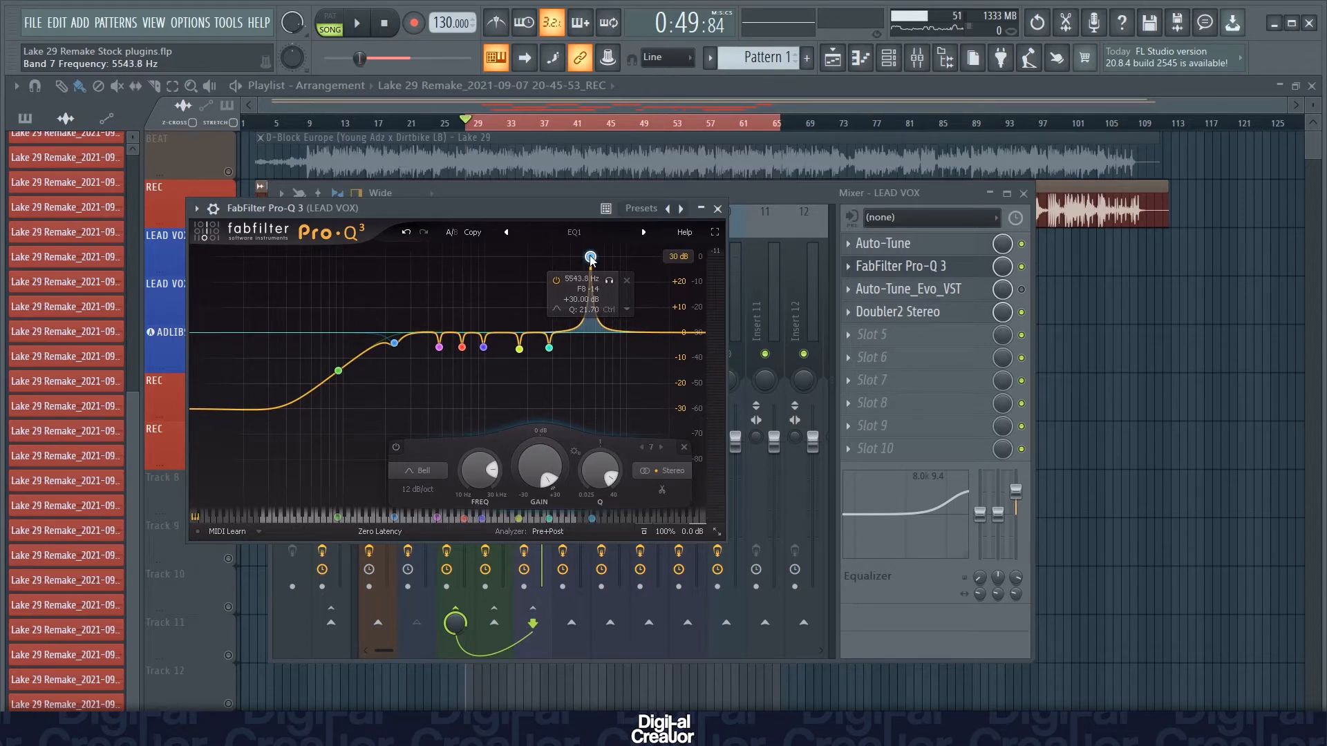
{"action": "left_click_drag", "start_coordinate": [540, 467], "coordinate": [529, 564]}
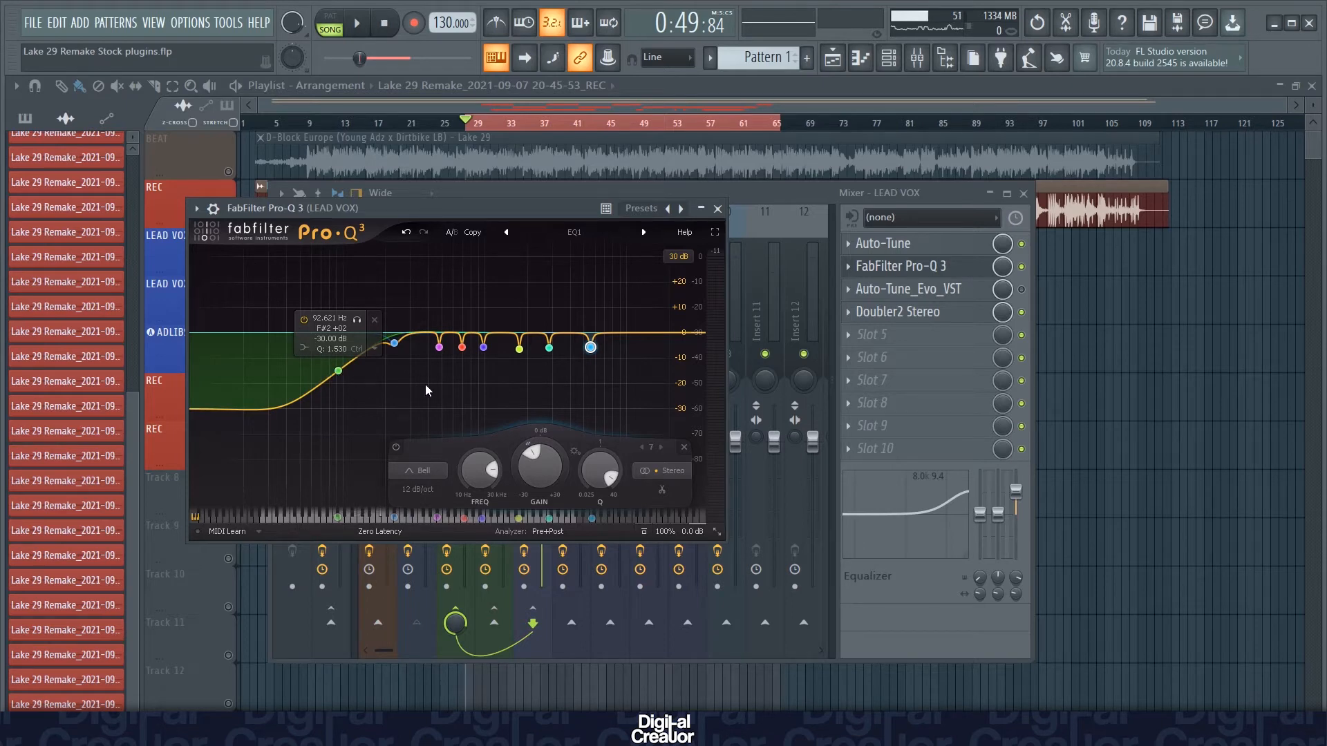
{"action": "left_click", "coordinate": [717, 209]}
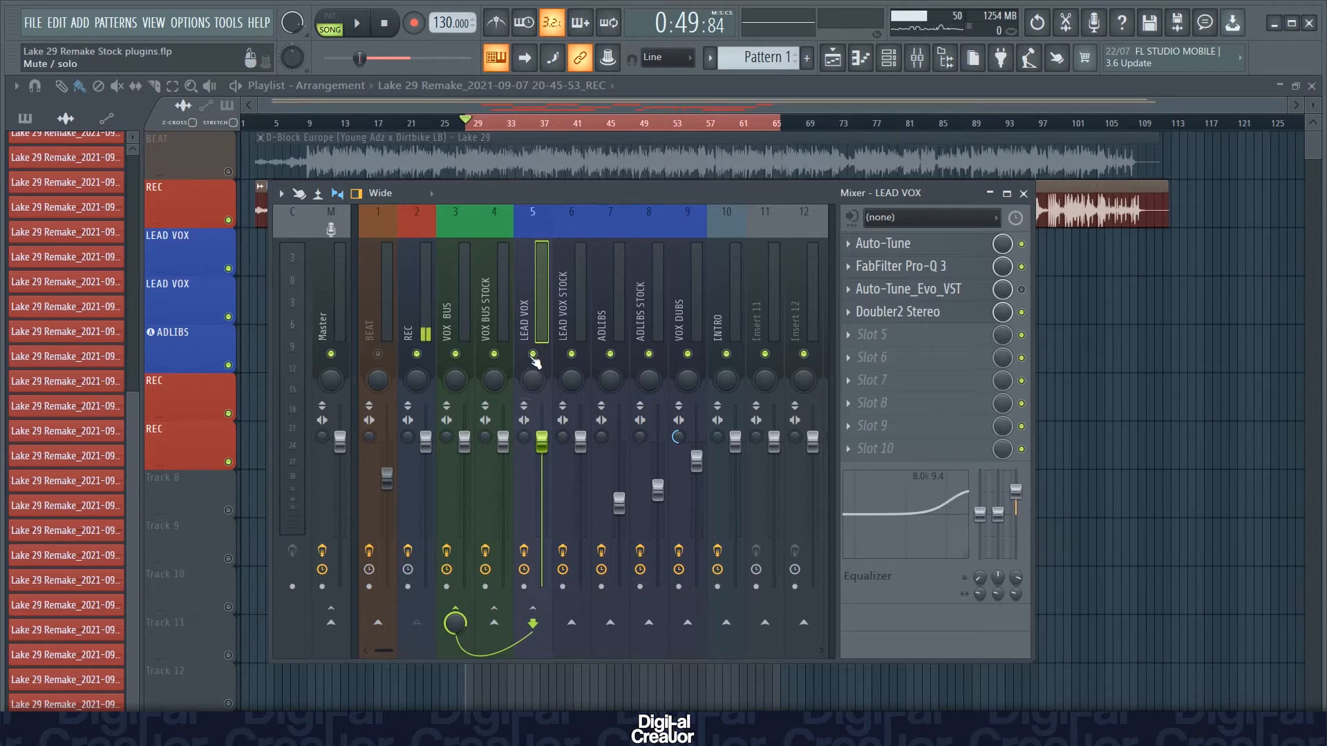
{"action": "left_click", "coordinate": [947, 272]}
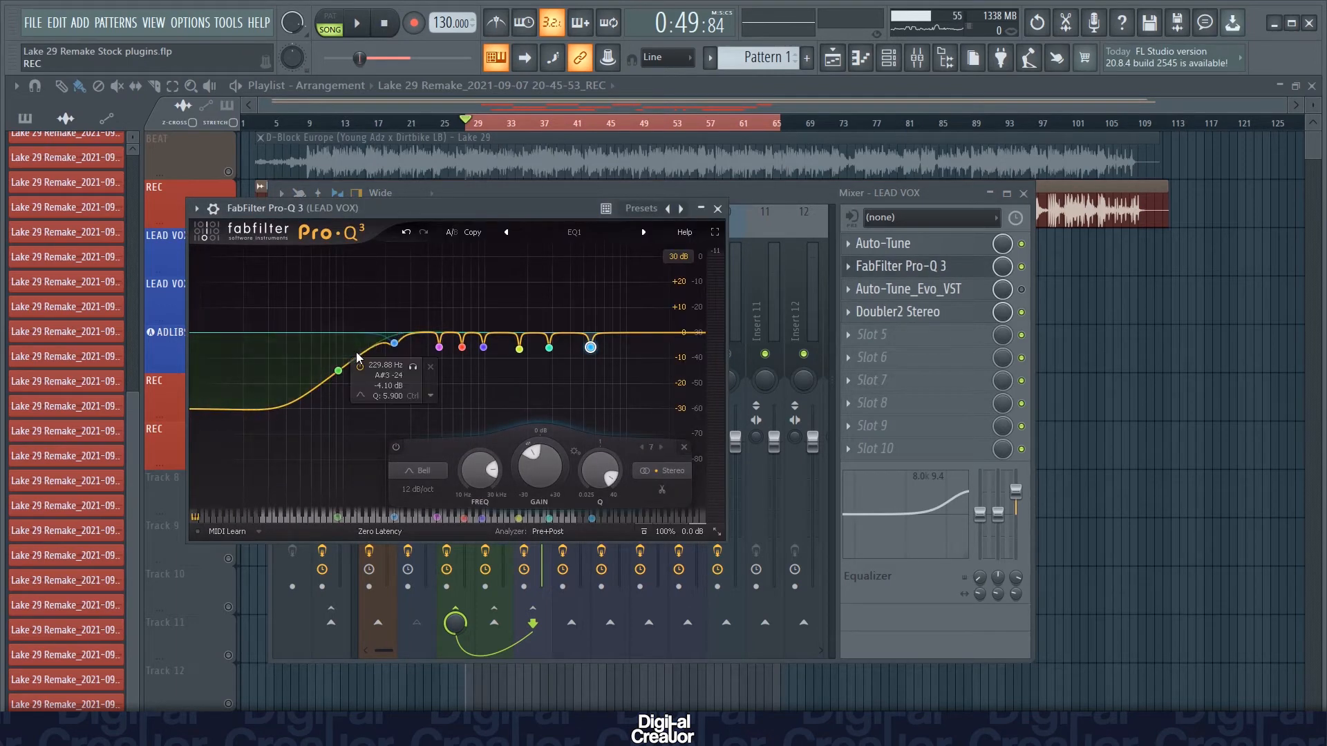
{"action": "left_click", "coordinate": [717, 208]}
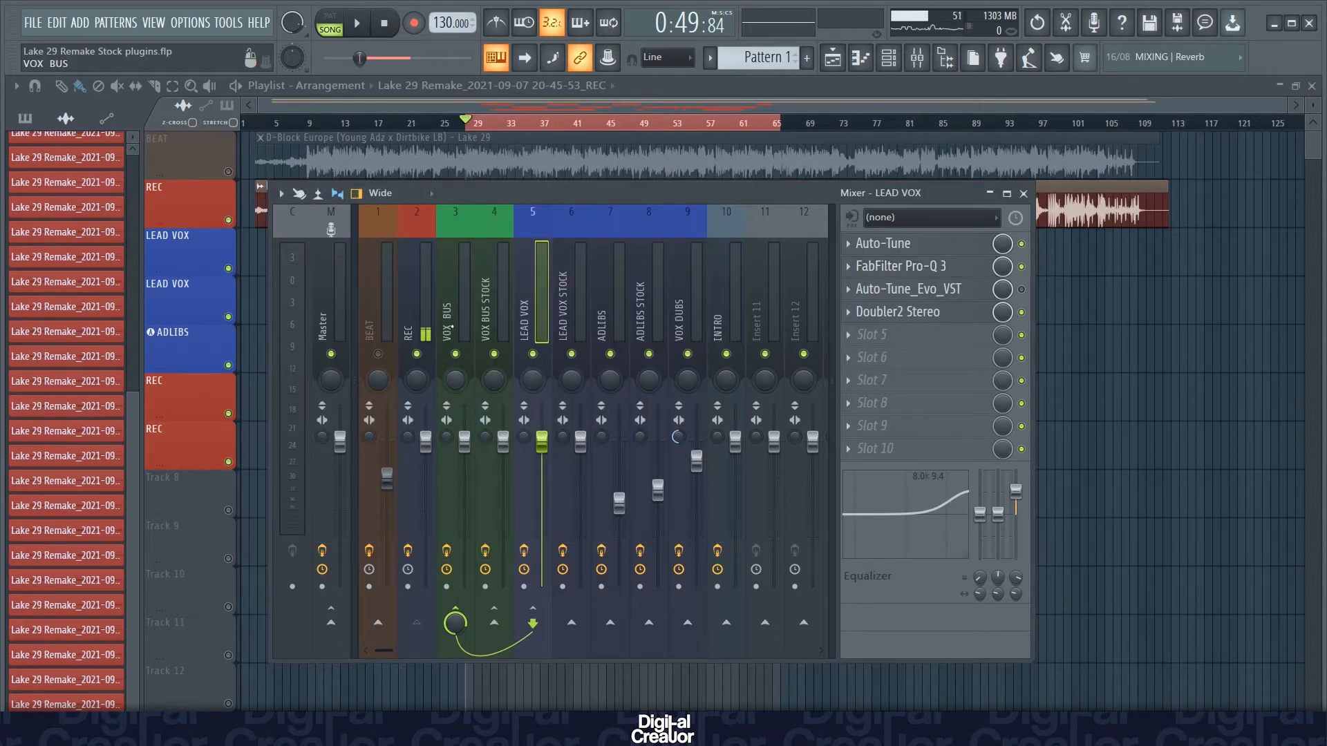
Examine the order of the plugins loaded in the StudioRack Stereo chain on the VOX BUS track.
{"action": "left_click", "coordinate": [451, 320]}
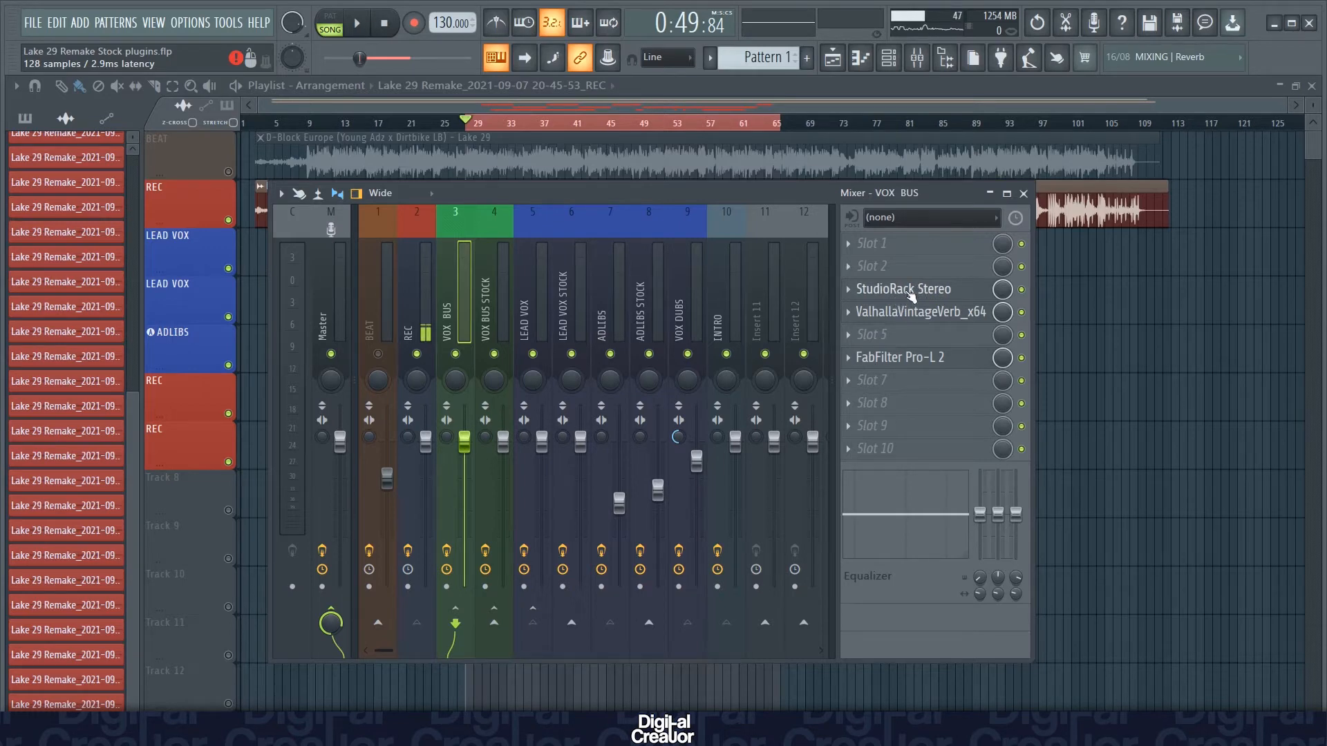
{"action": "left_click", "coordinate": [923, 296]}
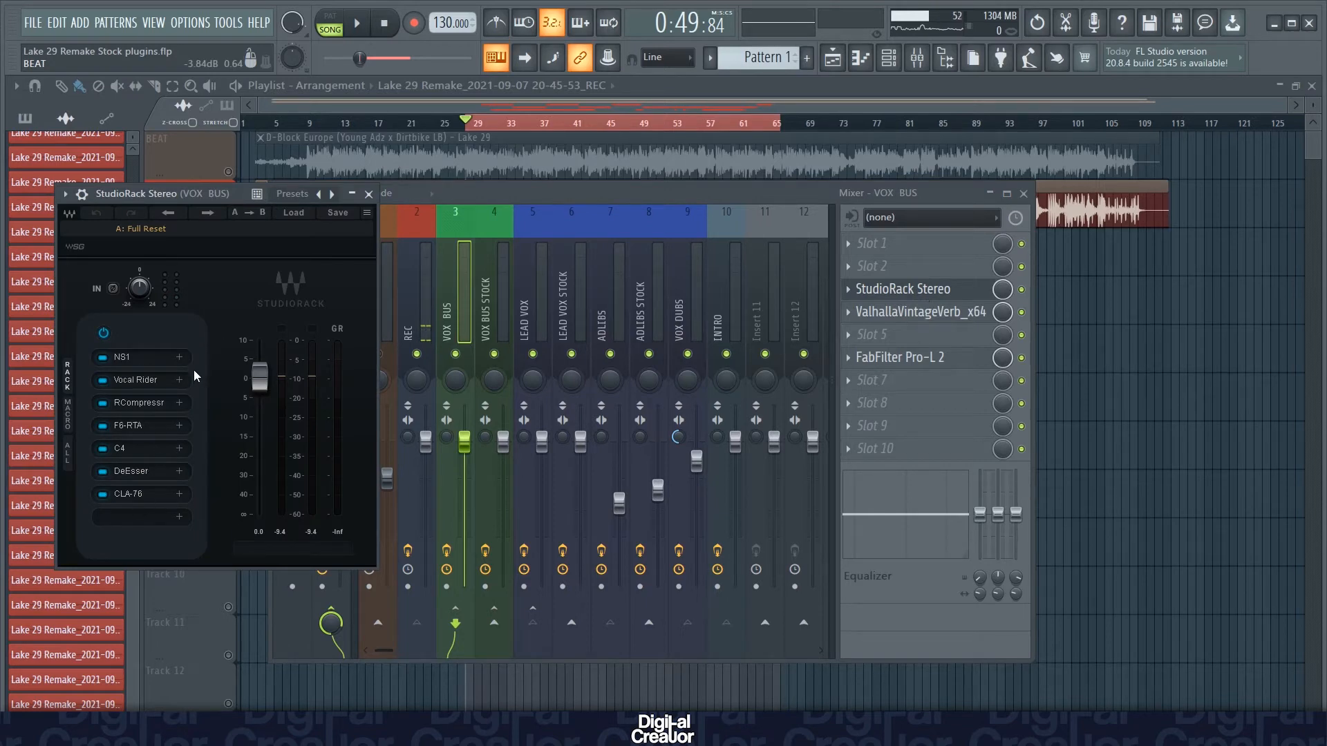
{"action": "left_click", "coordinate": [368, 194]}
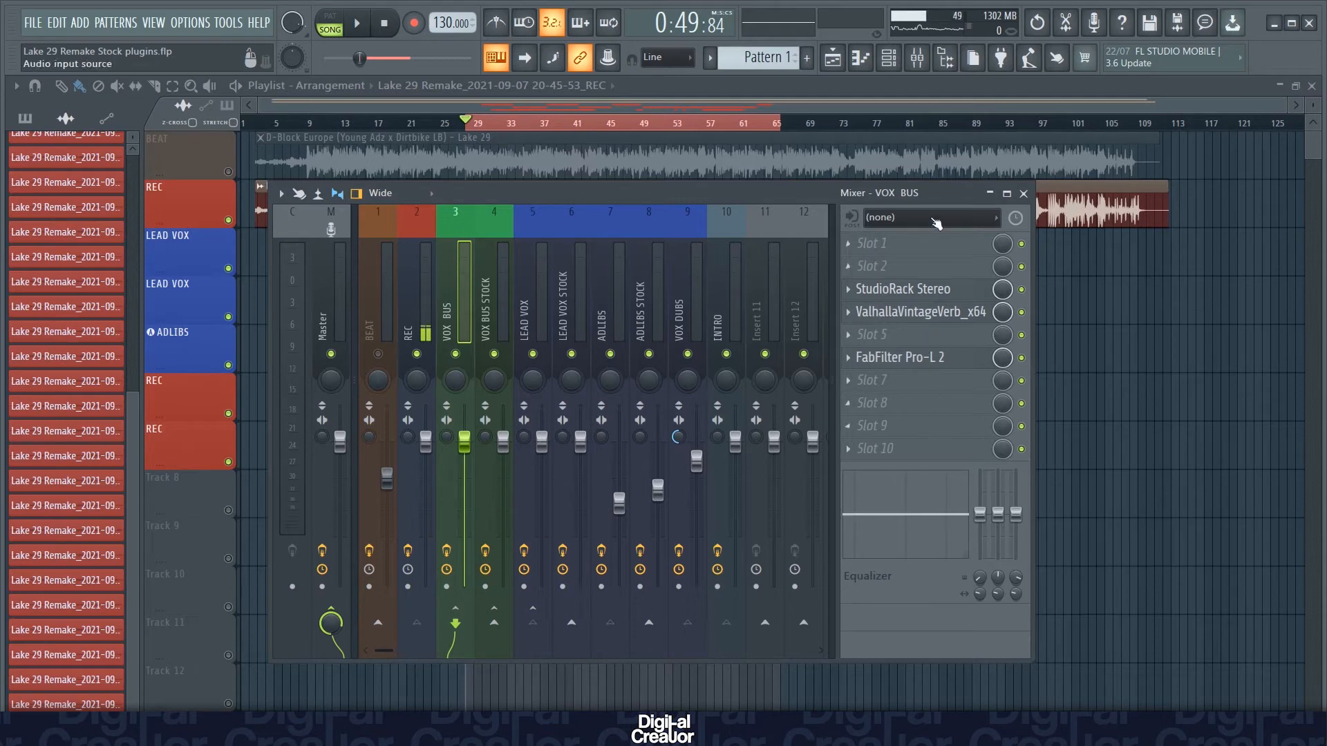
{"action": "left_click", "coordinate": [926, 290]}
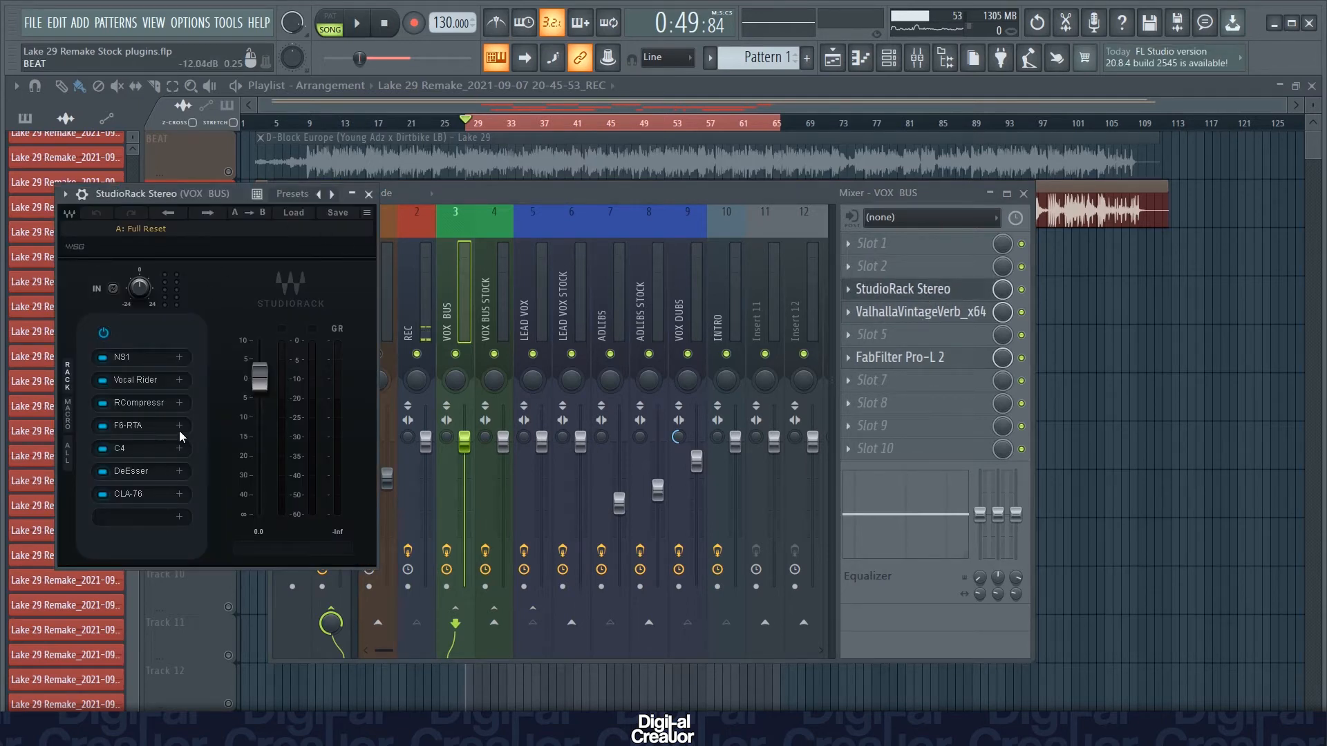
{"action": "left_click", "coordinate": [369, 194]}
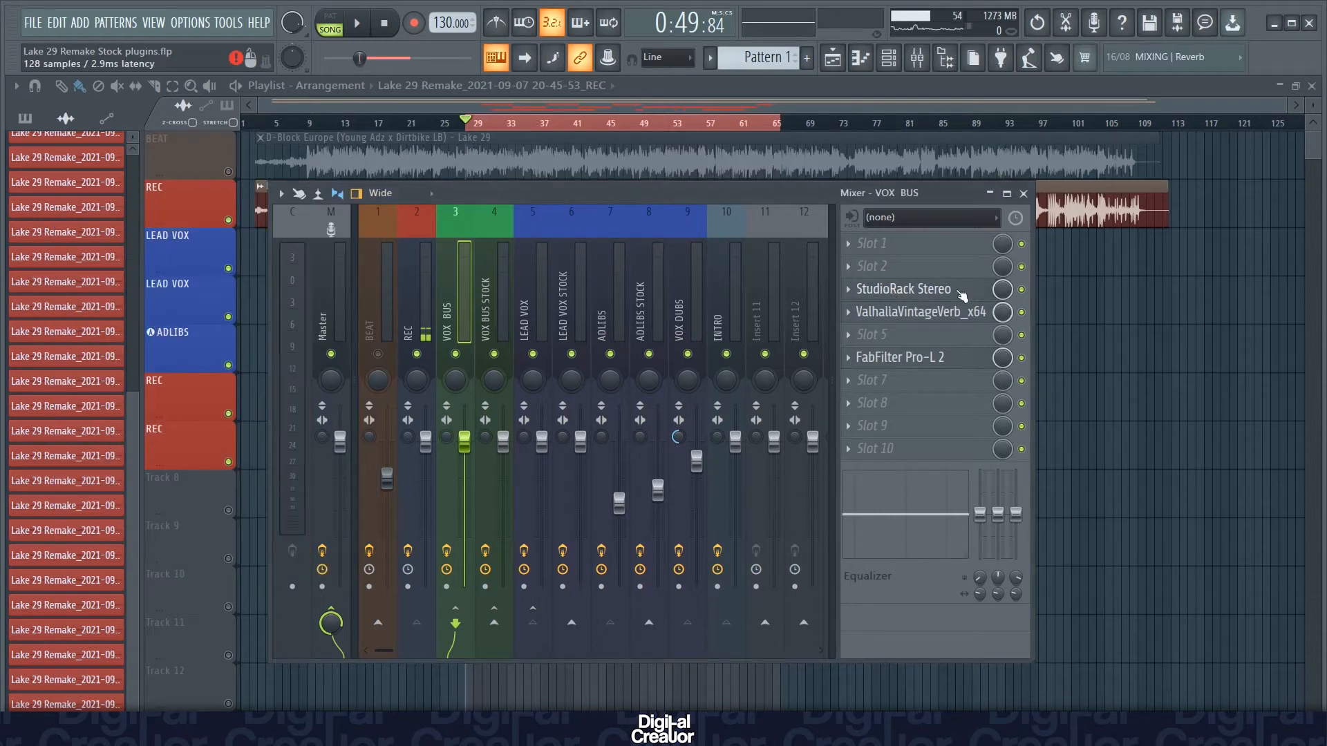
{"action": "left_click", "coordinate": [933, 289]}
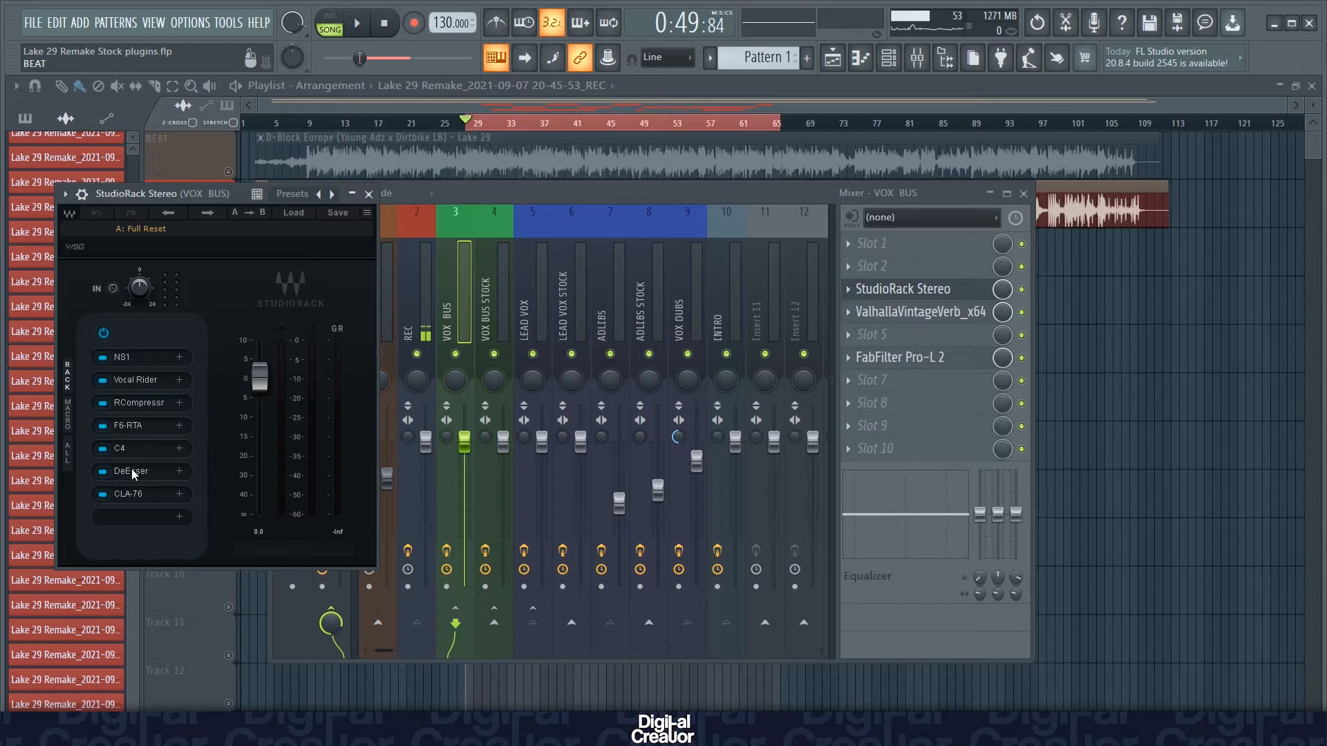
{"action": "left_click", "coordinate": [369, 195]}
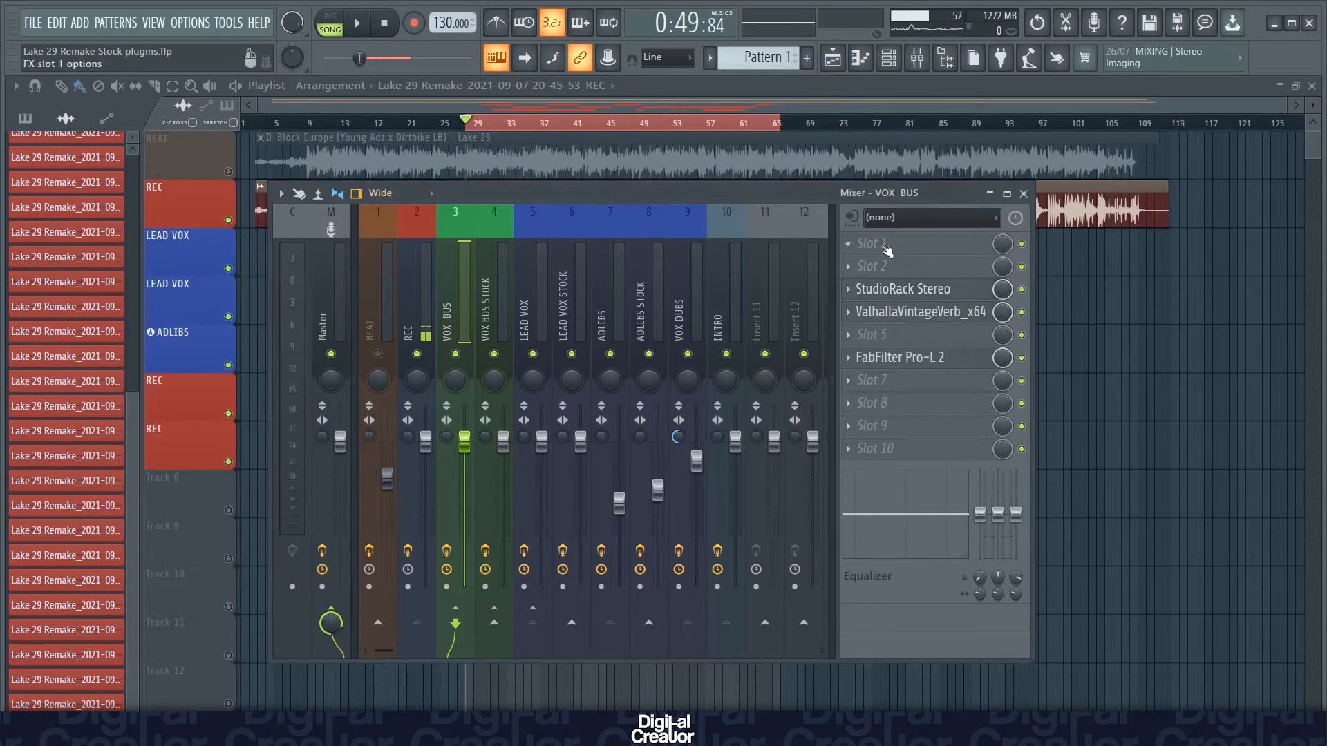
{"action": "left_click", "coordinate": [913, 292]}
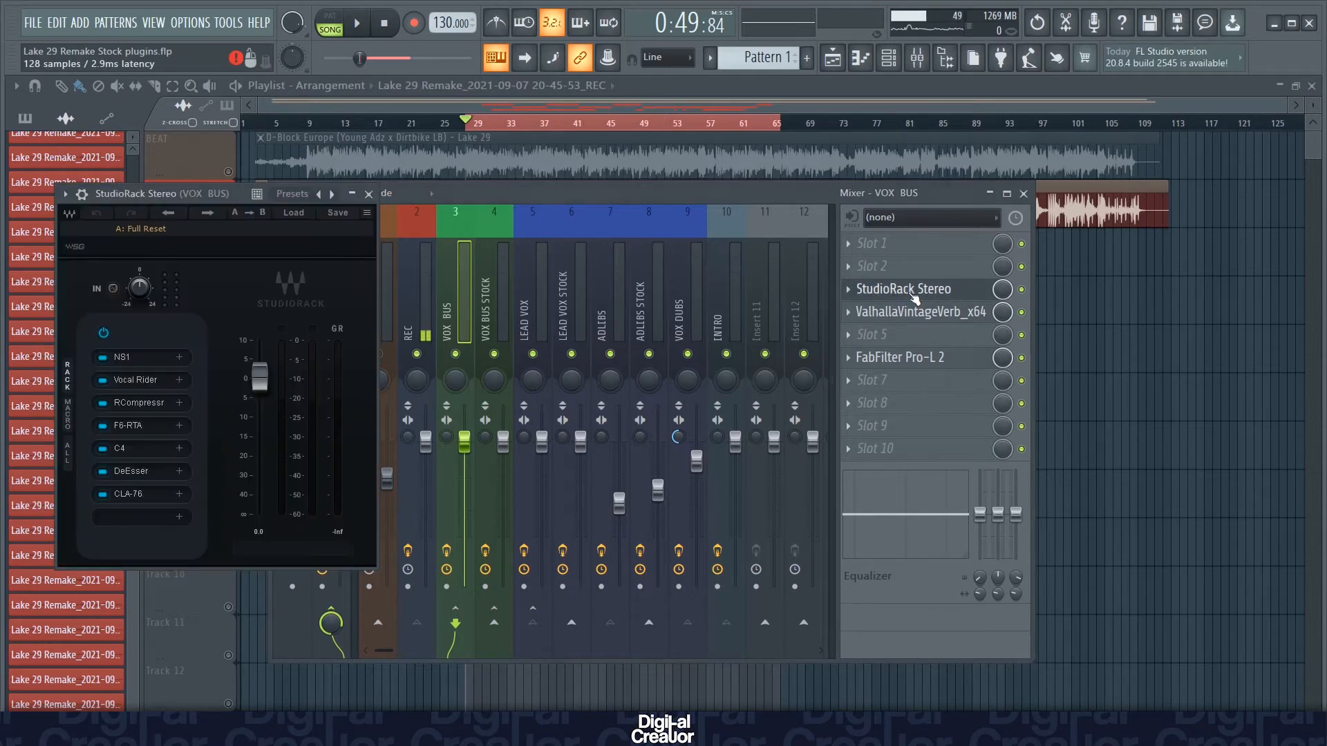
Inspect the NS1 noise suppressor in StudioRack and listen to the playback with NS1 bypassed.
{"action": "left_click", "coordinate": [134, 359]}
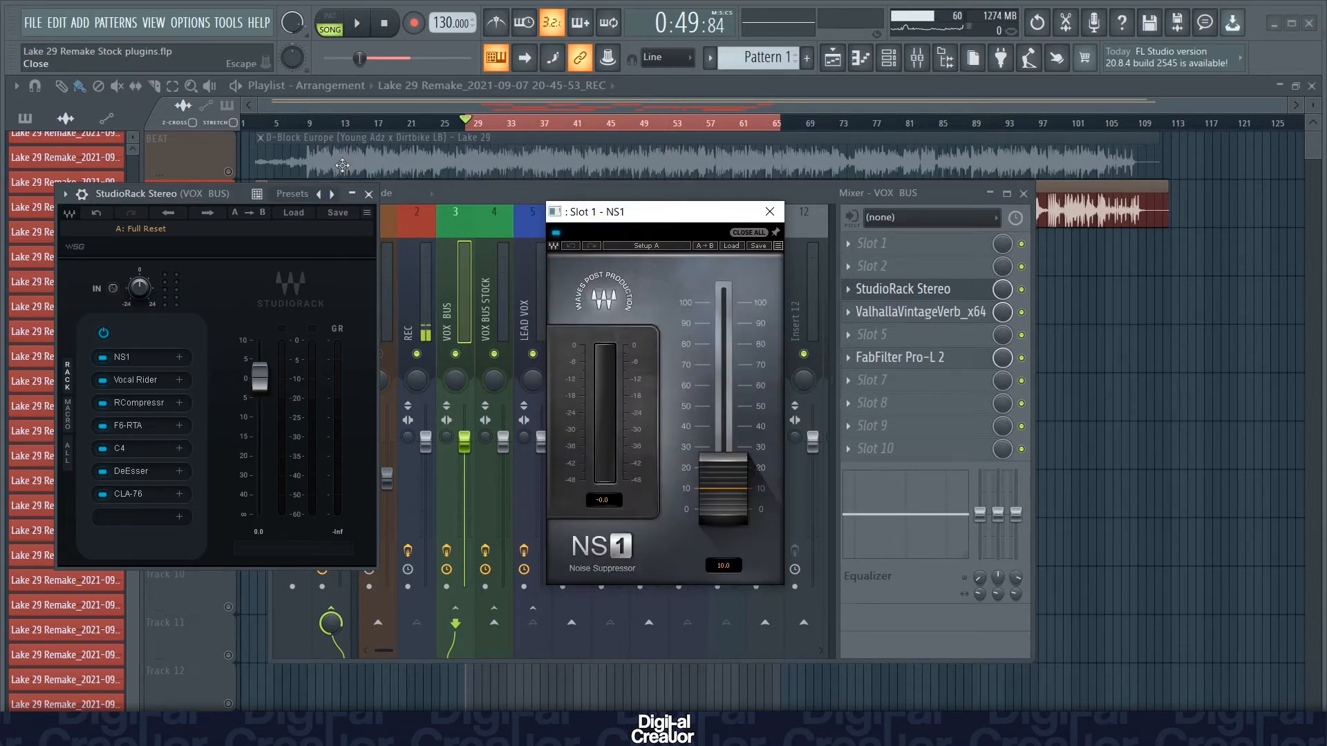
{"action": "left_click", "coordinate": [368, 196]}
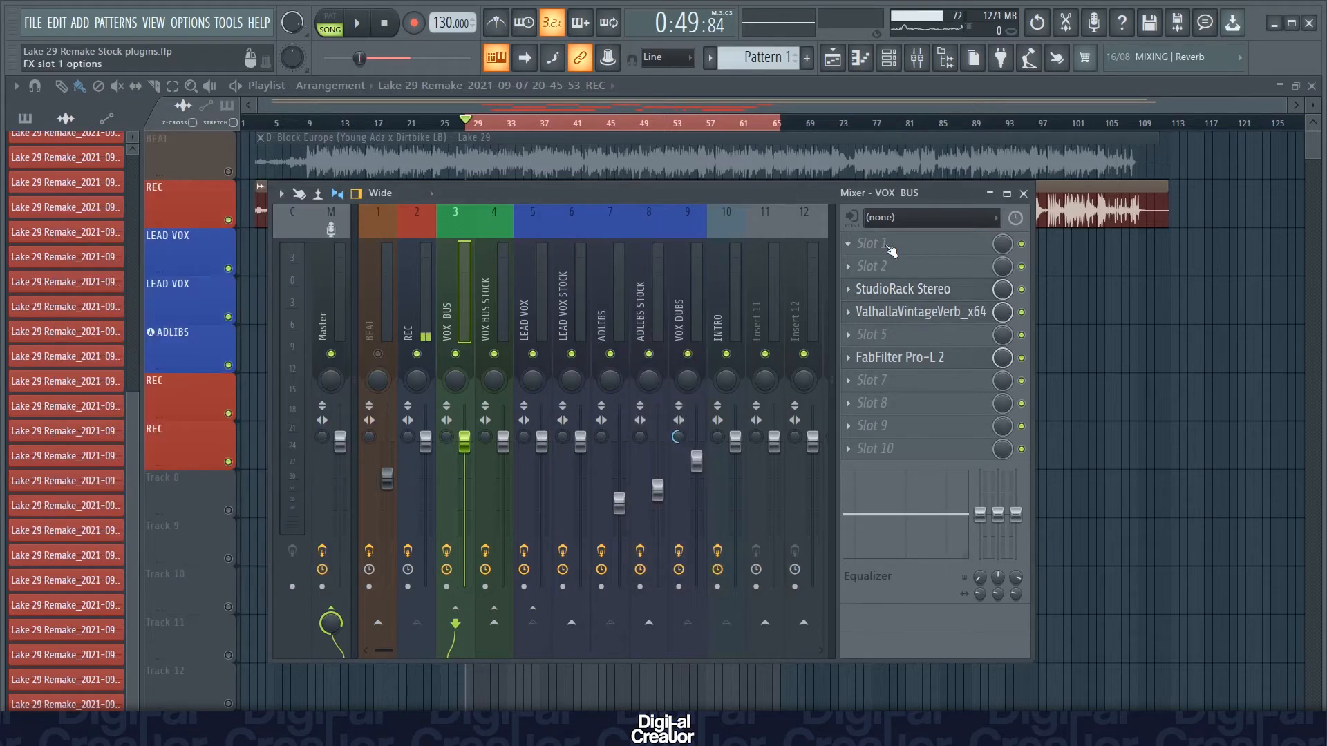
{"action": "left_click", "coordinate": [883, 296]}
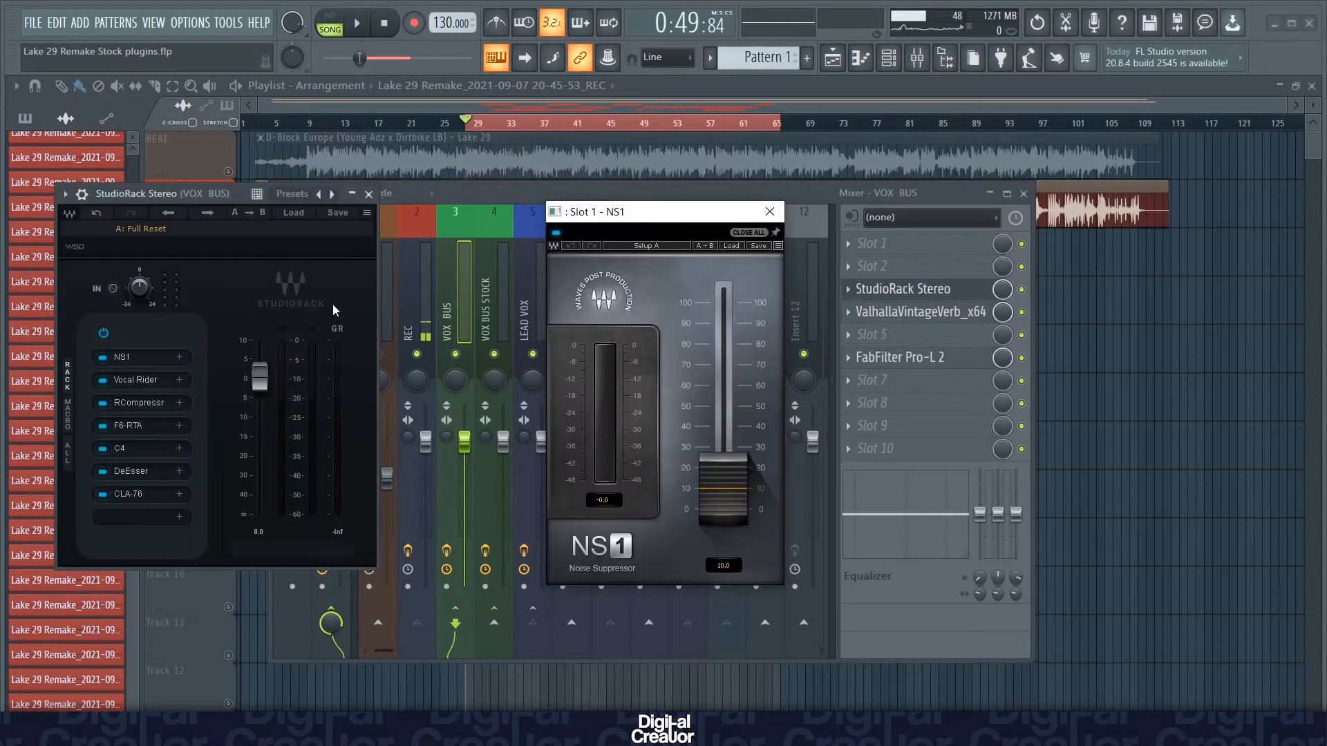
{"action": "left_click", "coordinate": [104, 357]}
{"action": "key", "text": "space"}
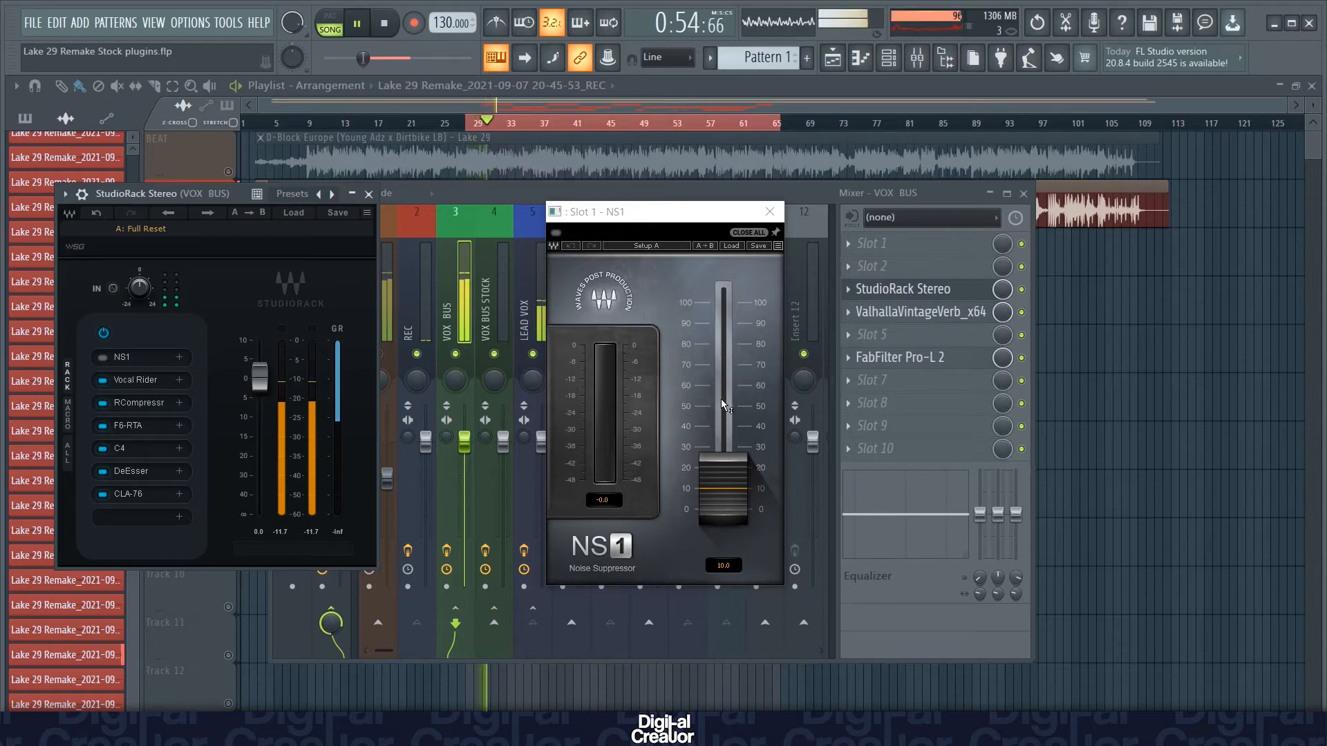
{"action": "key", "text": "space"}
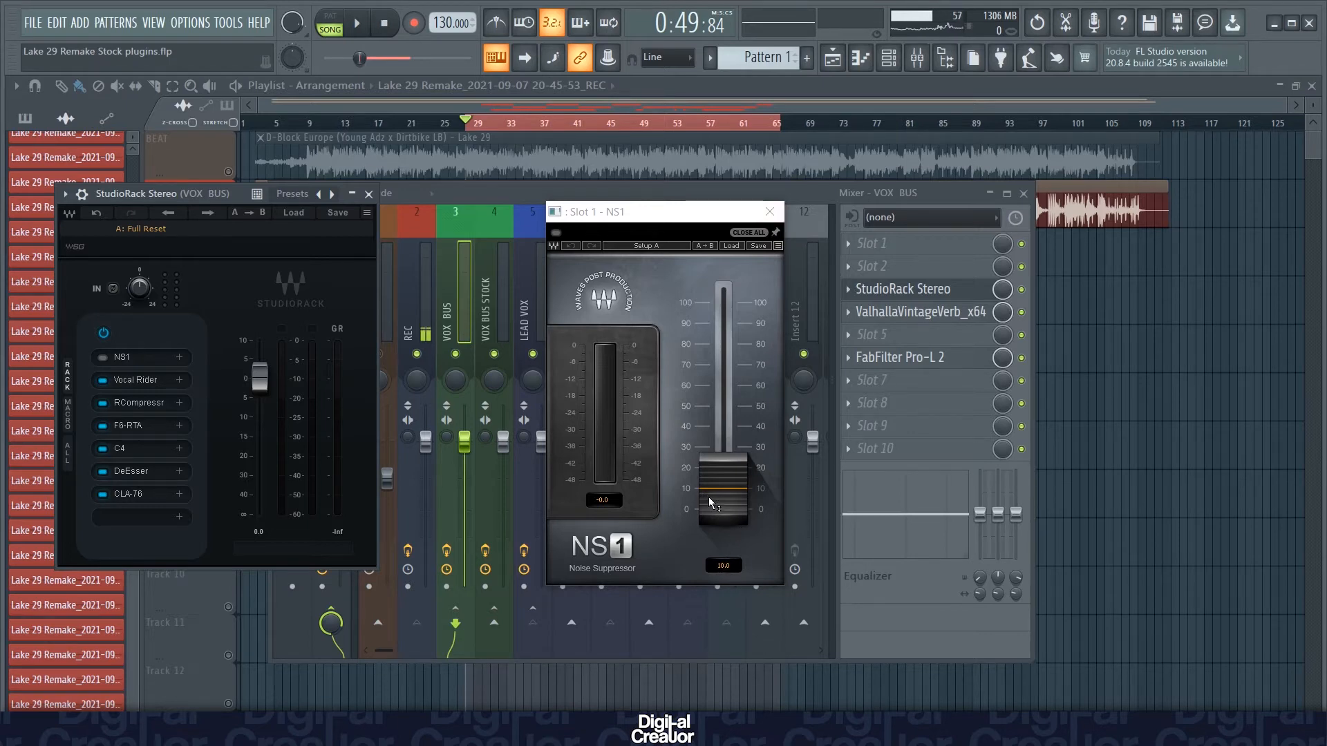
{"action": "left_click", "coordinate": [369, 194]}
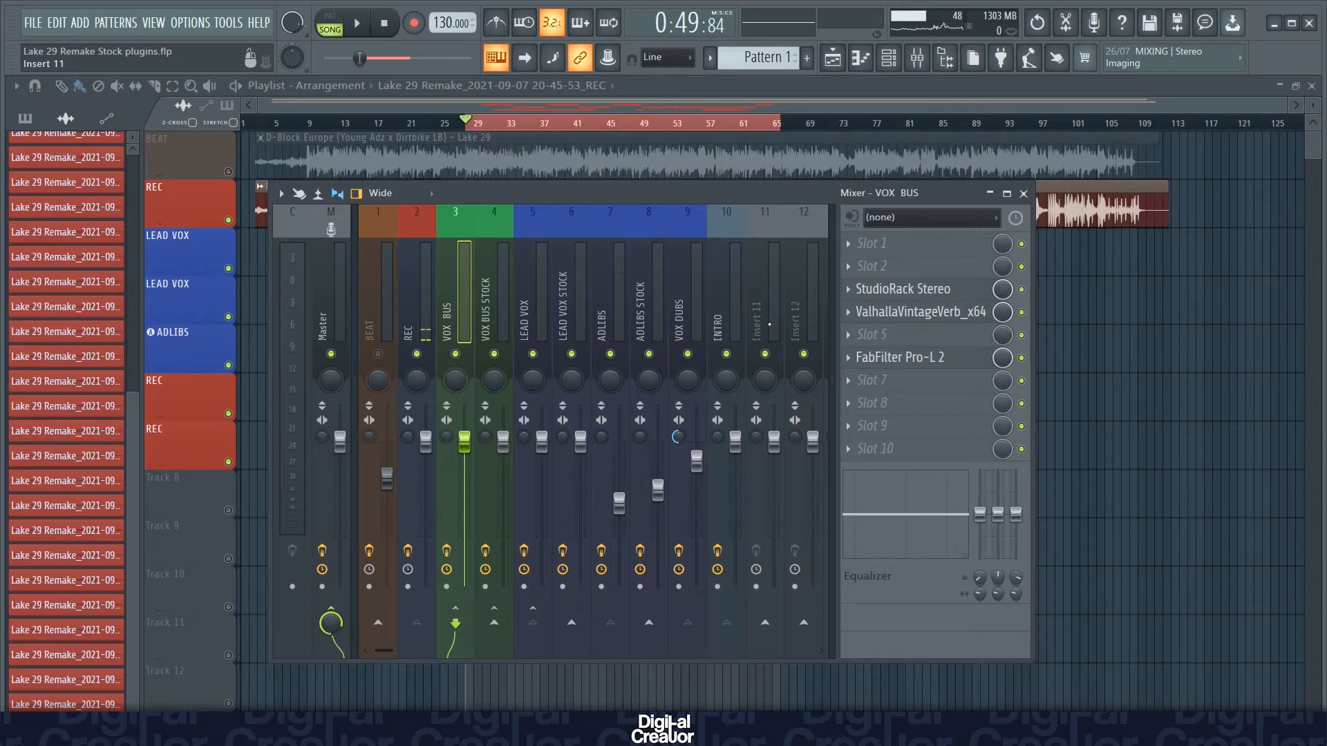
Bypass the remaining StudioRack plugins from Vocal Rider through CLA-76 on VOX BUS and briefly play the song.
{"action": "left_click", "coordinate": [921, 291]}
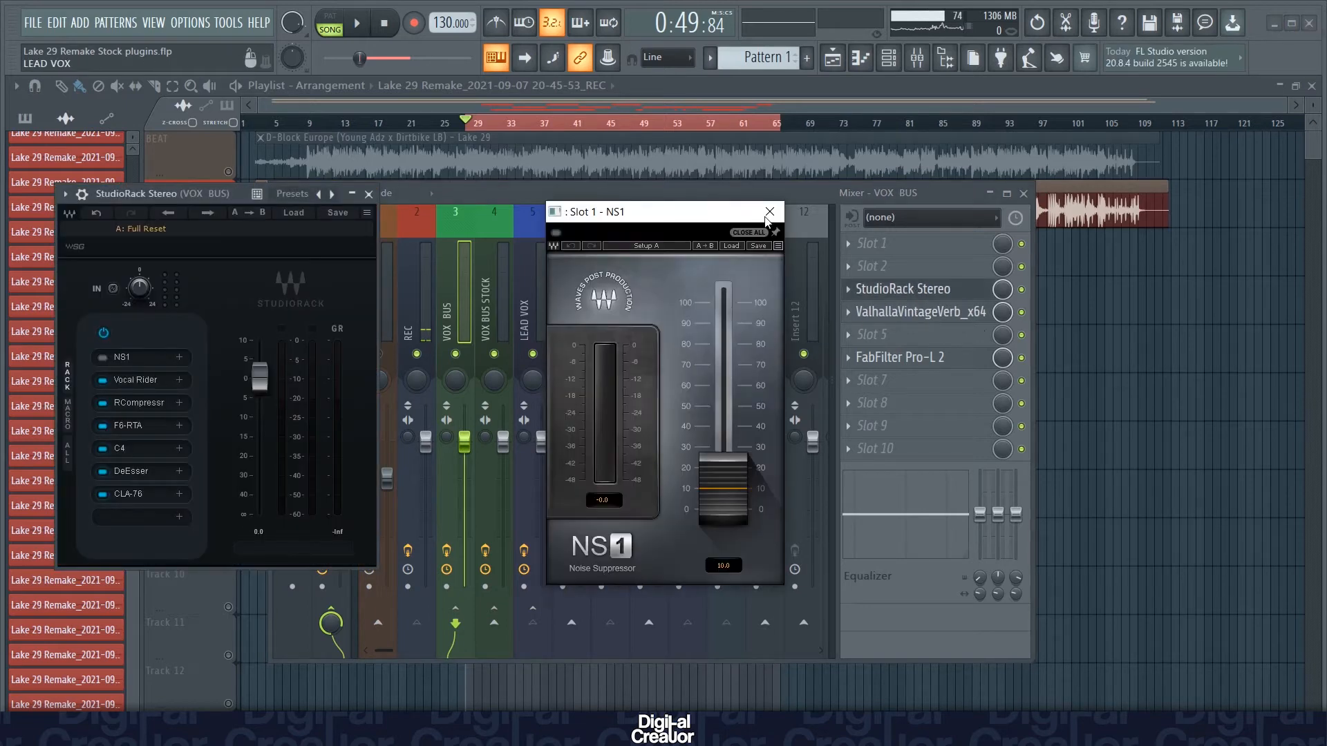
{"action": "left_click", "coordinate": [102, 380]}
{"action": "left_click", "coordinate": [103, 403]}
{"action": "left_click", "coordinate": [102, 425]}
{"action": "left_click", "coordinate": [104, 472]}
{"action": "left_click", "coordinate": [104, 495]}
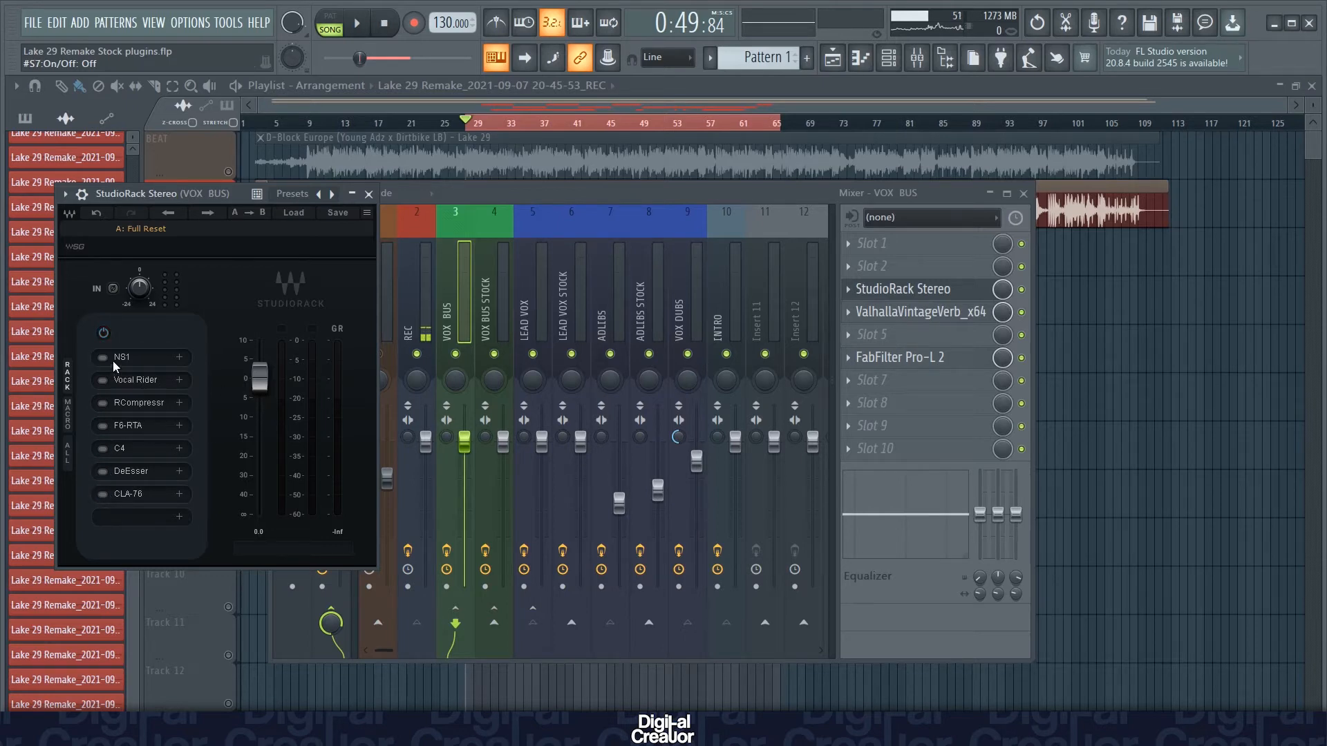
{"action": "key", "text": "space"}
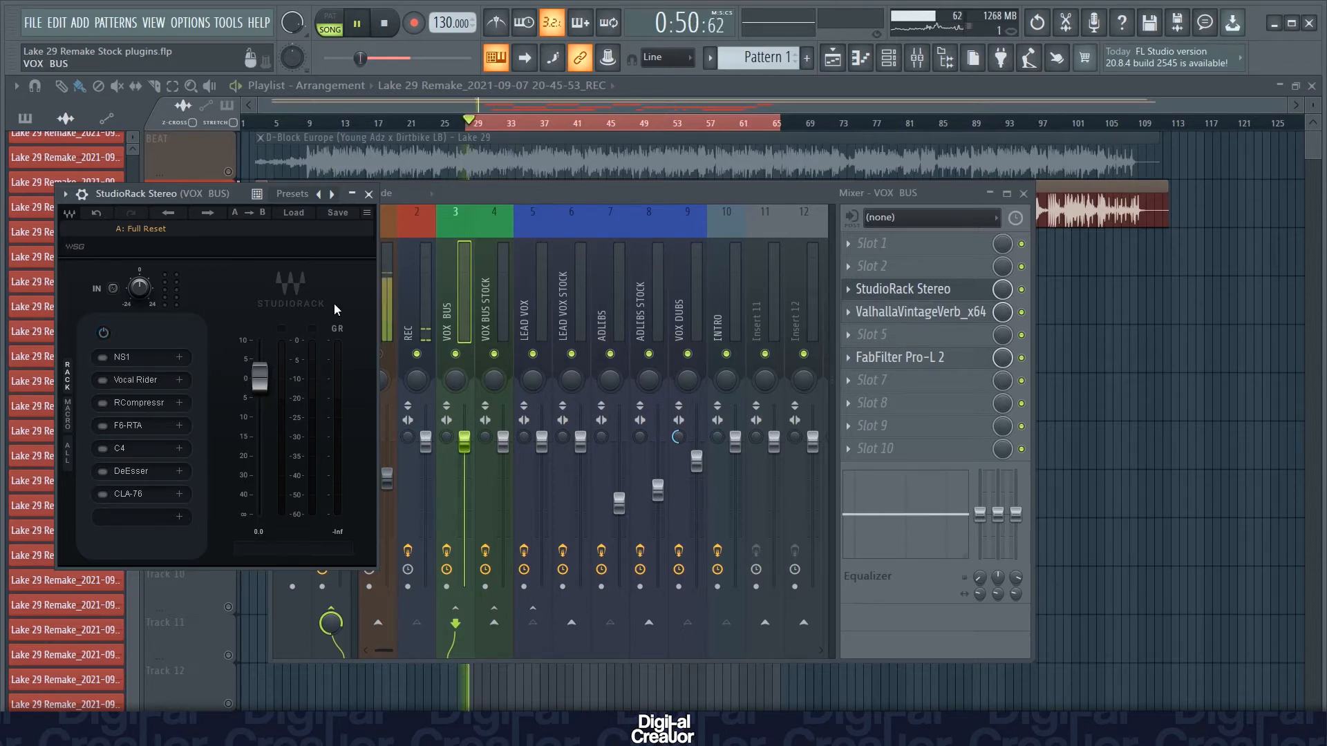
{"action": "key", "text": "space"}
Re-enable only NS1 in the StudioRack chain and audition the vocal during playback.
{"action": "left_click", "coordinate": [103, 357]}
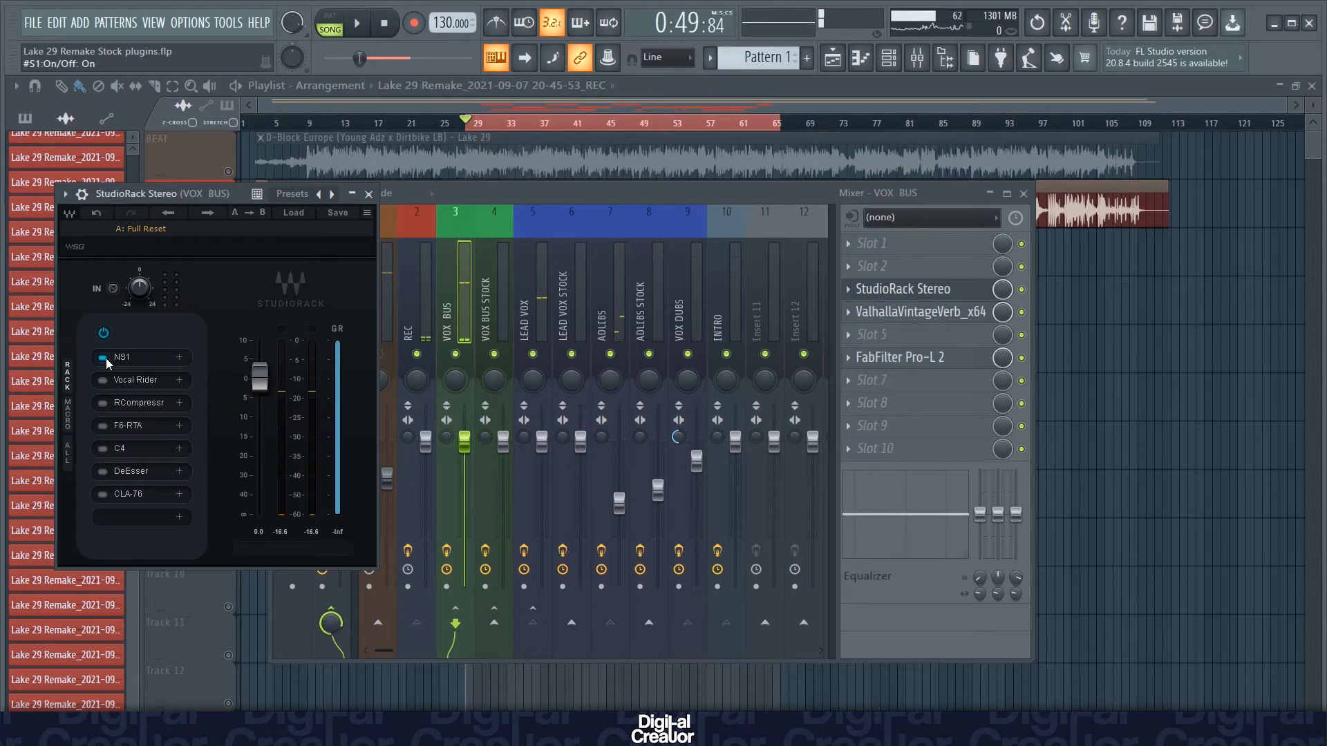
{"action": "key", "text": "space"}
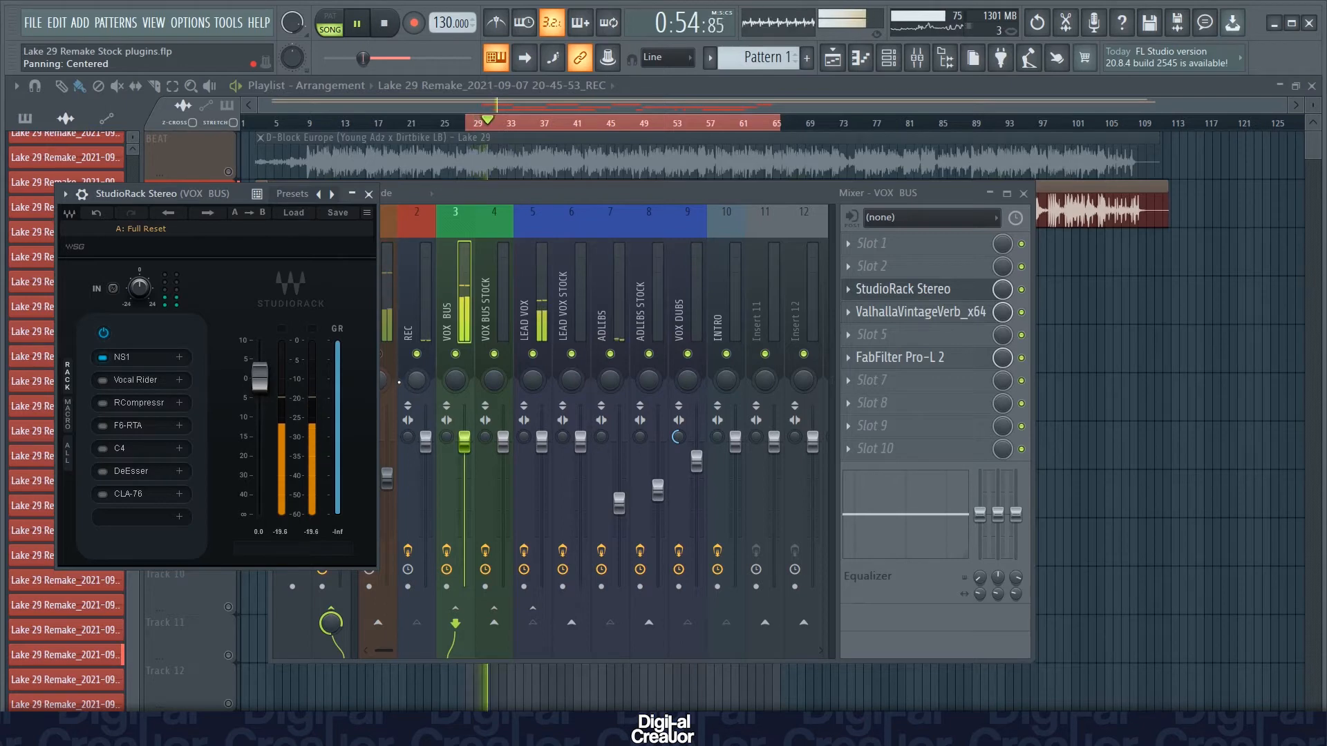
{"action": "key", "text": "space"}
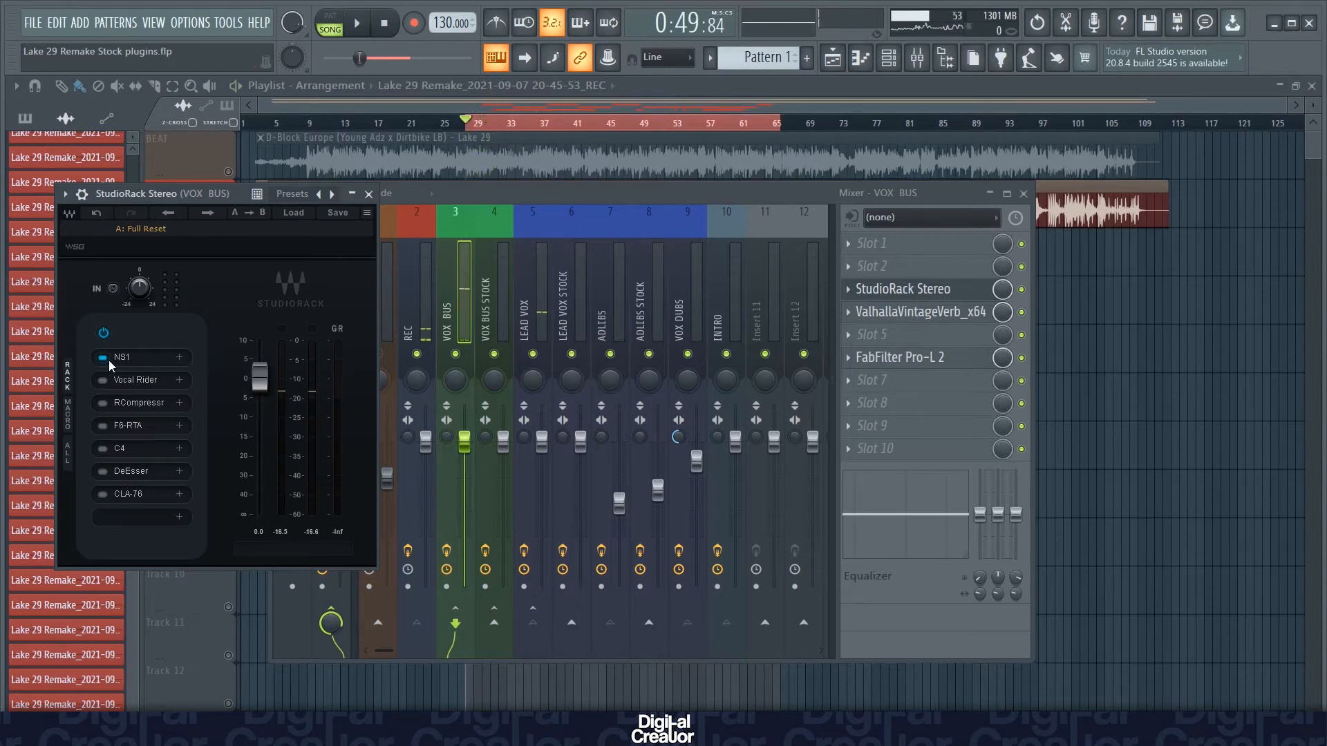
Enable Vocal Rider in the StudioRack chain and watch its rider fader during playback.
{"action": "left_click", "coordinate": [105, 382]}
{"action": "left_click", "coordinate": [139, 379]}
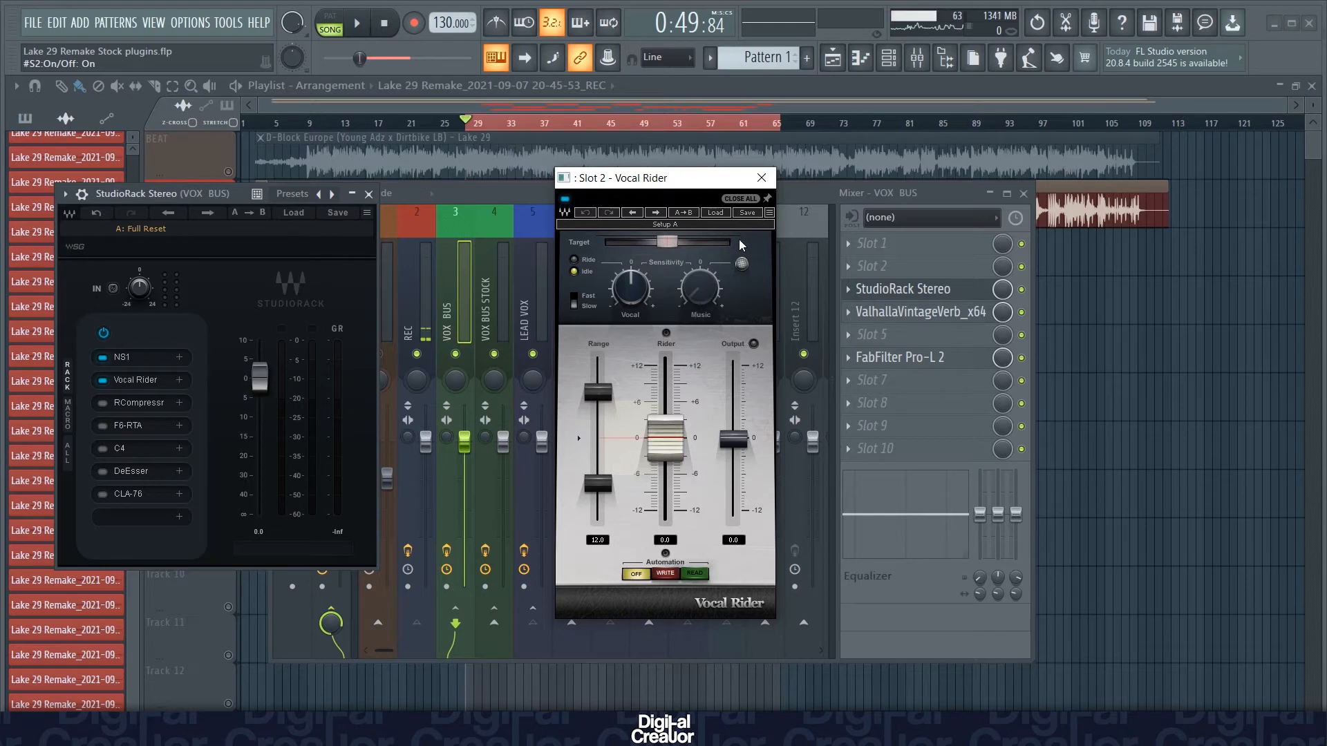
{"action": "left_click_drag", "start_coordinate": [755, 174], "coordinate": [760, 179]}
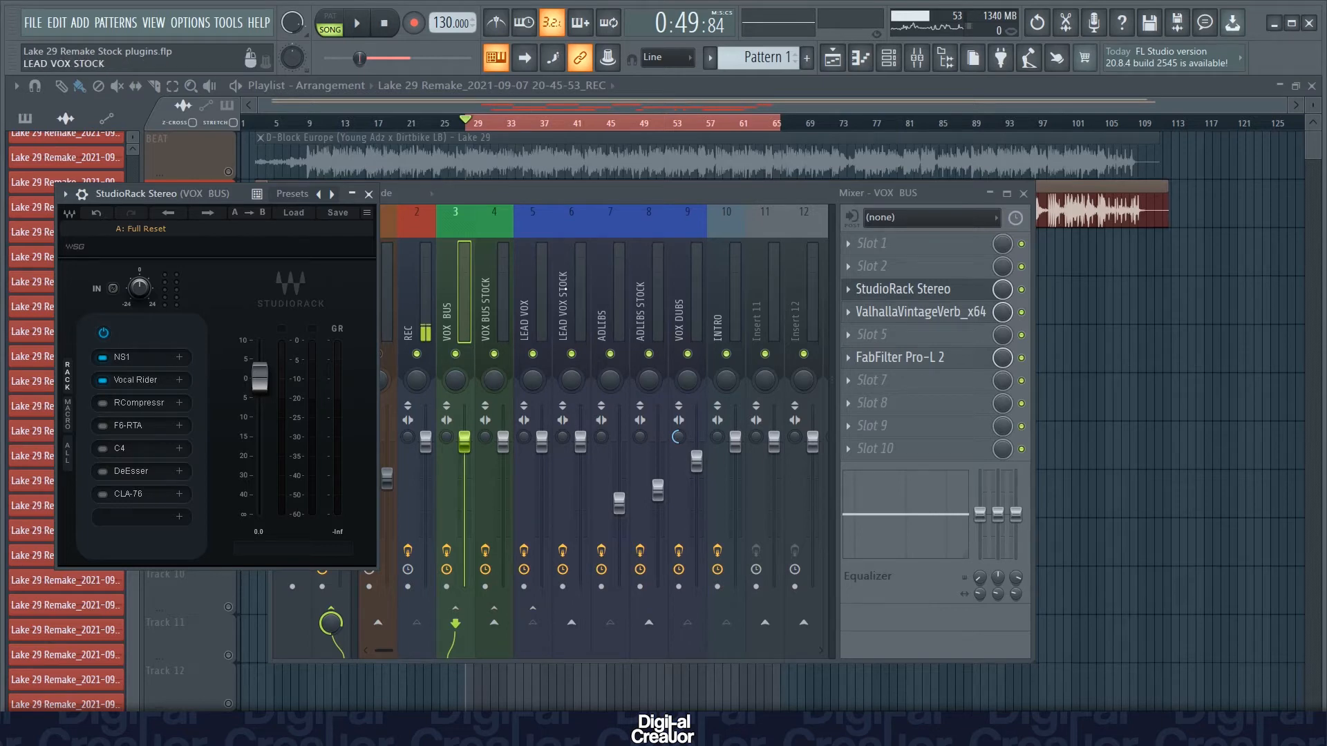
{"action": "left_click", "coordinate": [147, 380]}
{"action": "key", "text": "space"}
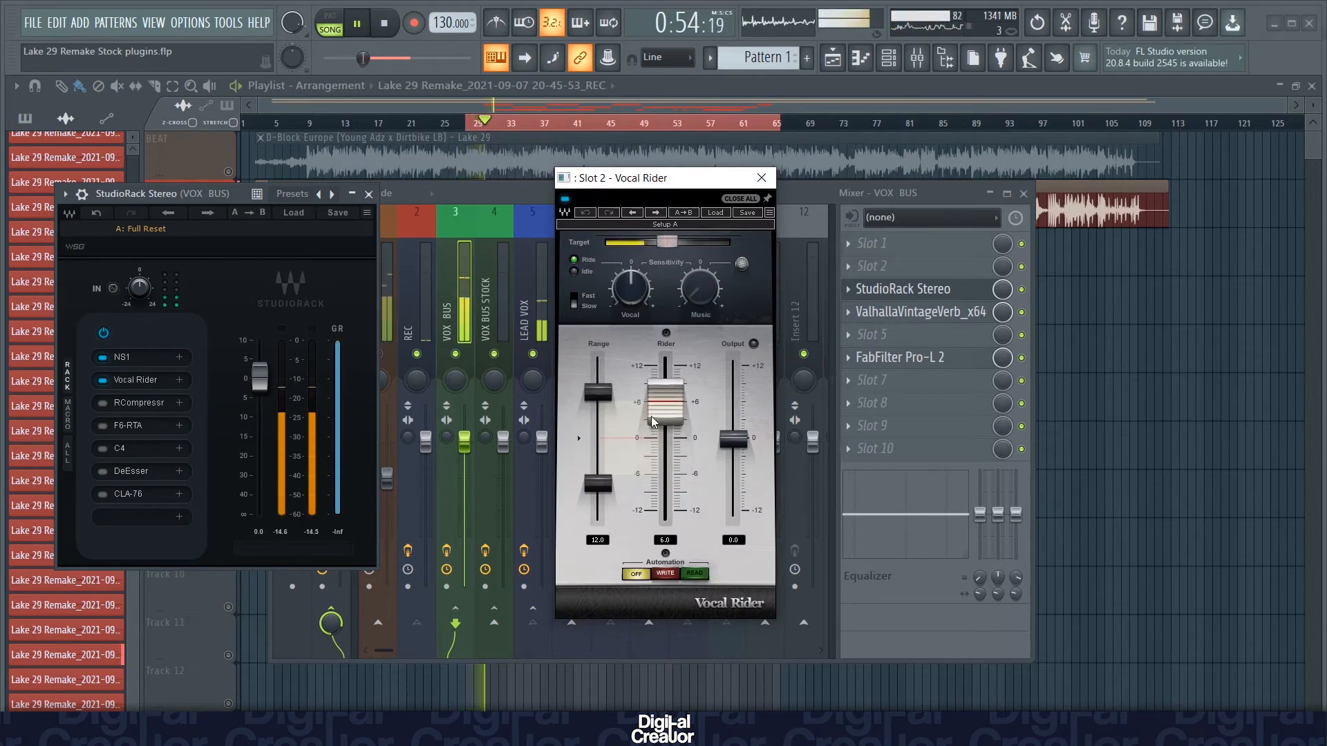
{"action": "key", "text": "space"}
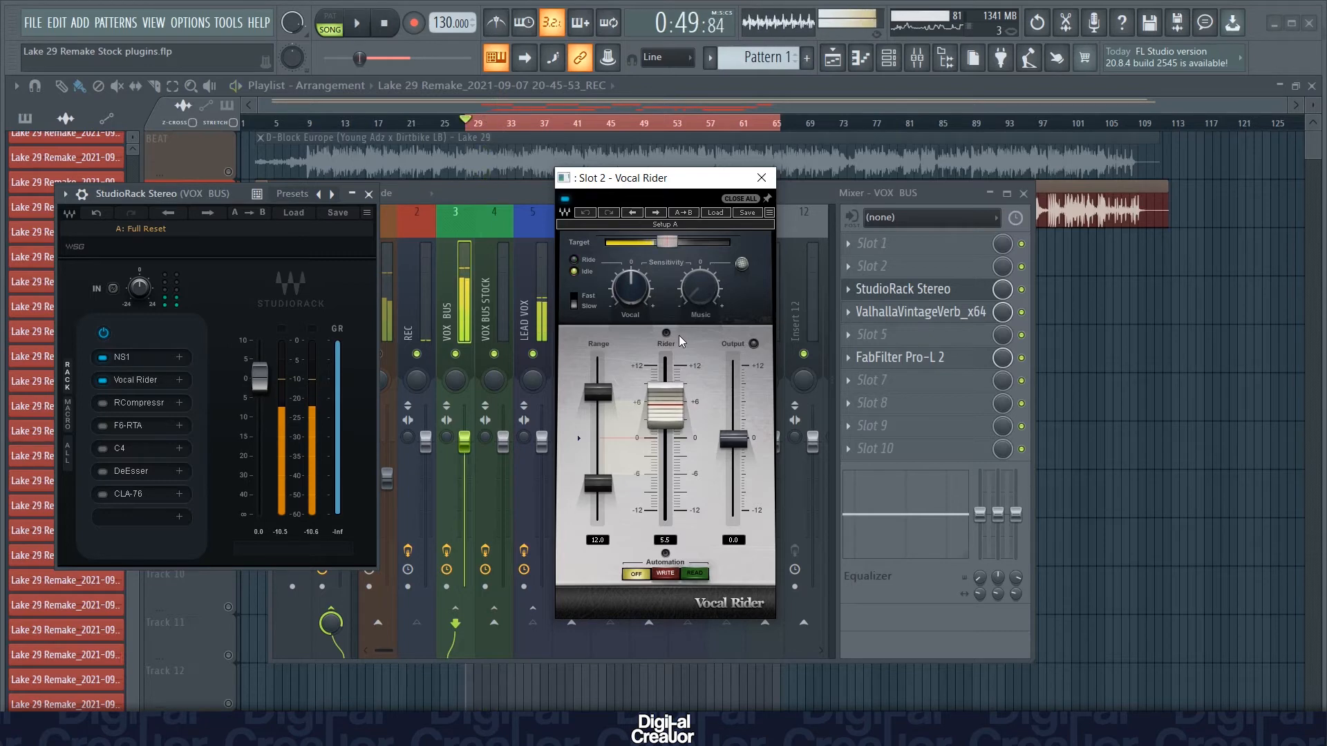
Enable RCompressor in the StudioRack chain and review its threshold, ratio, gain, attack and release settings.
{"action": "left_click", "coordinate": [101, 403]}
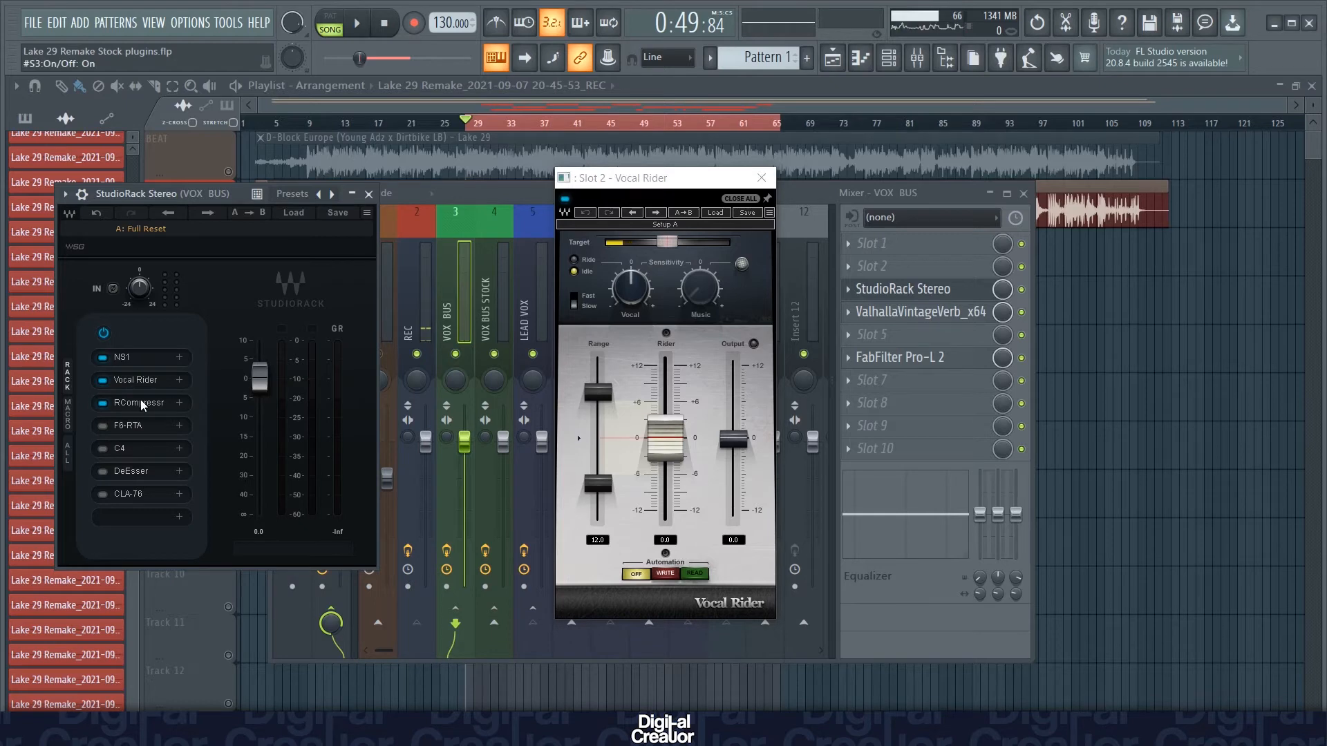
{"action": "left_click", "coordinate": [761, 178]}
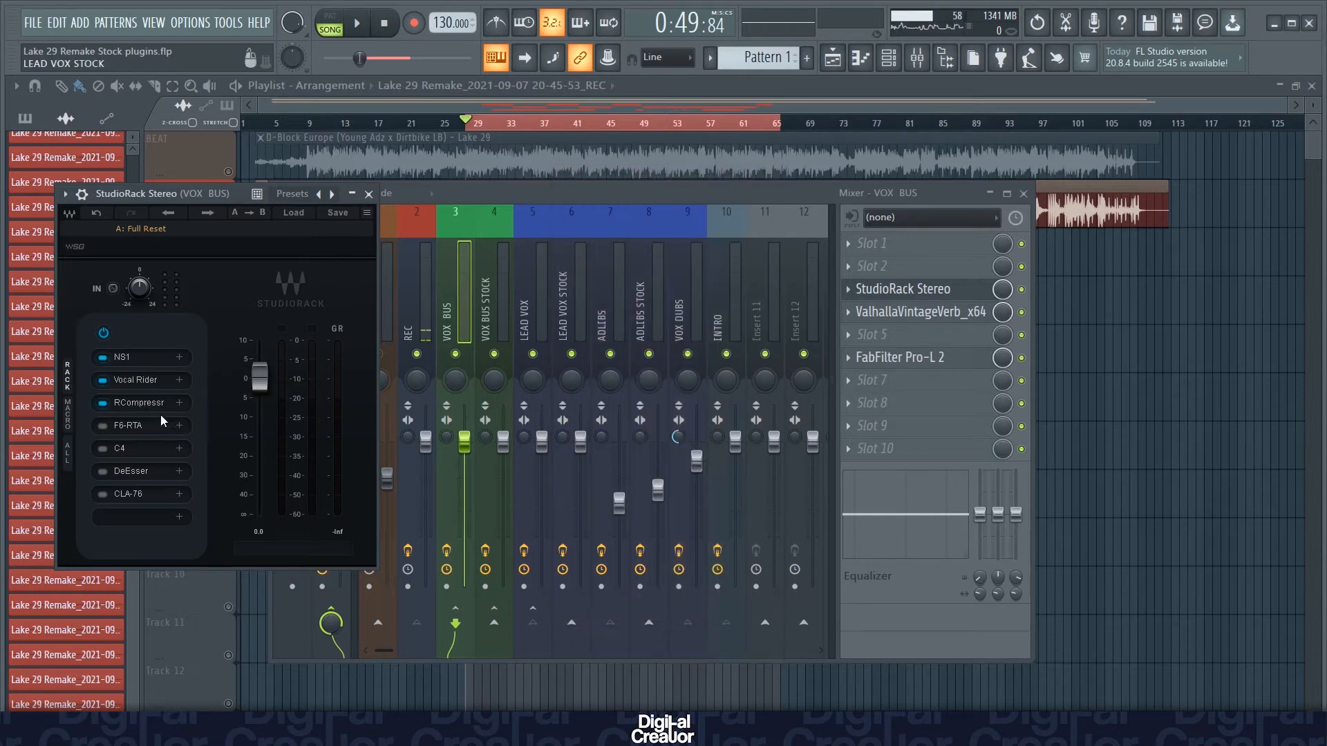
{"action": "left_click", "coordinate": [134, 403]}
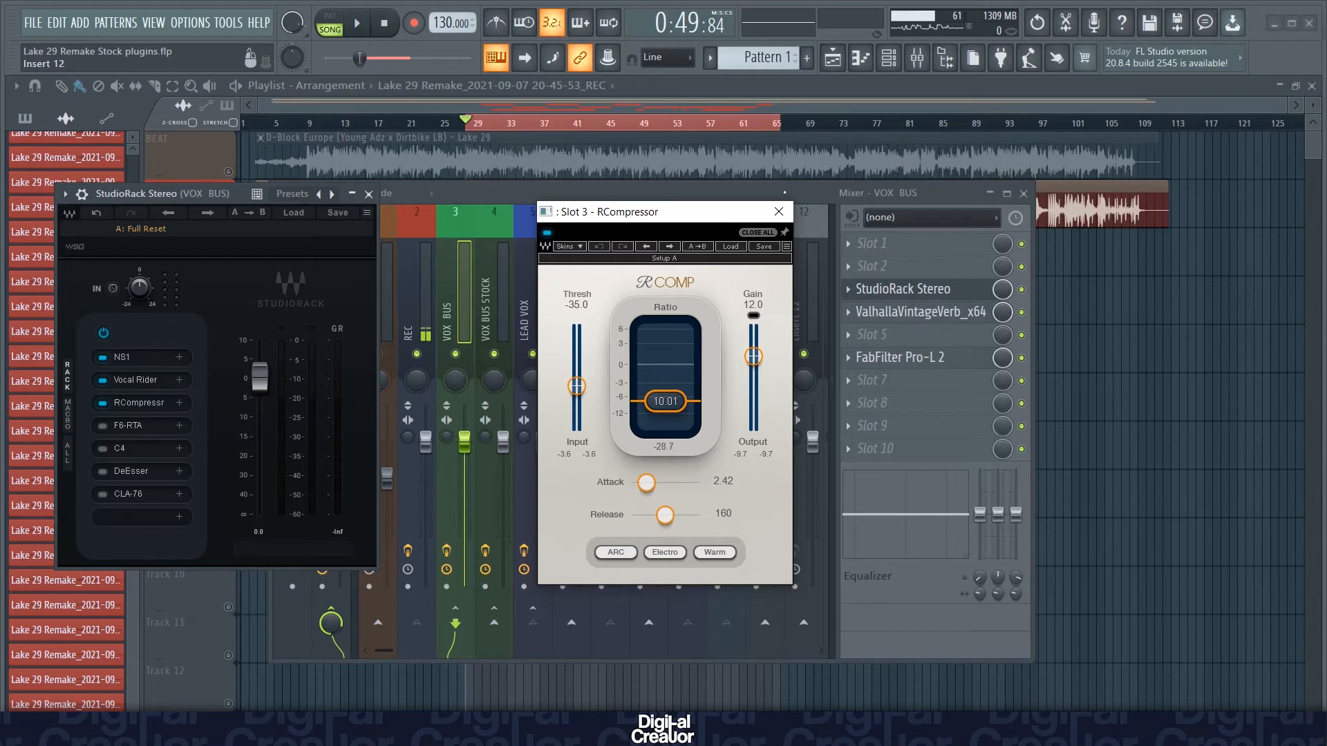
{"action": "left_click", "coordinate": [780, 212]}
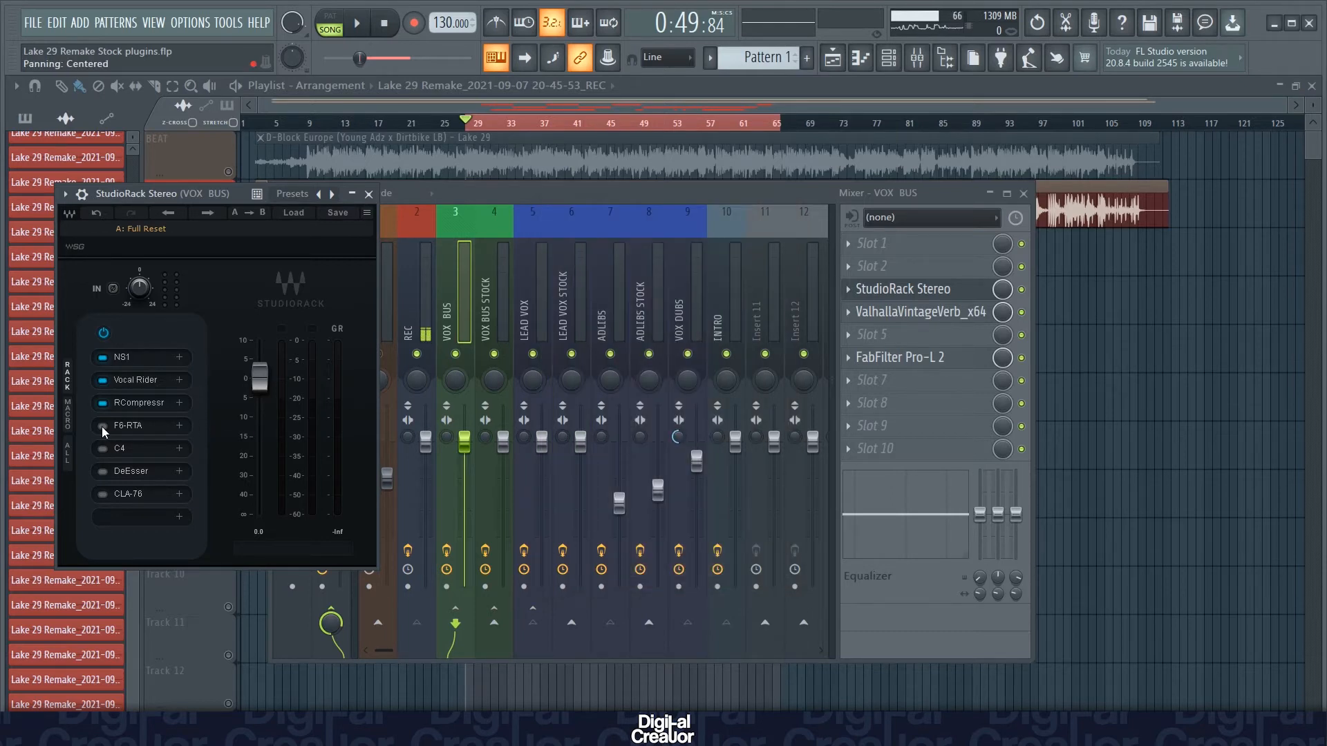
Enable the F6-RTA equalizer in the StudioRack chain and review its low cut and band curve.
{"action": "left_click", "coordinate": [101, 425]}
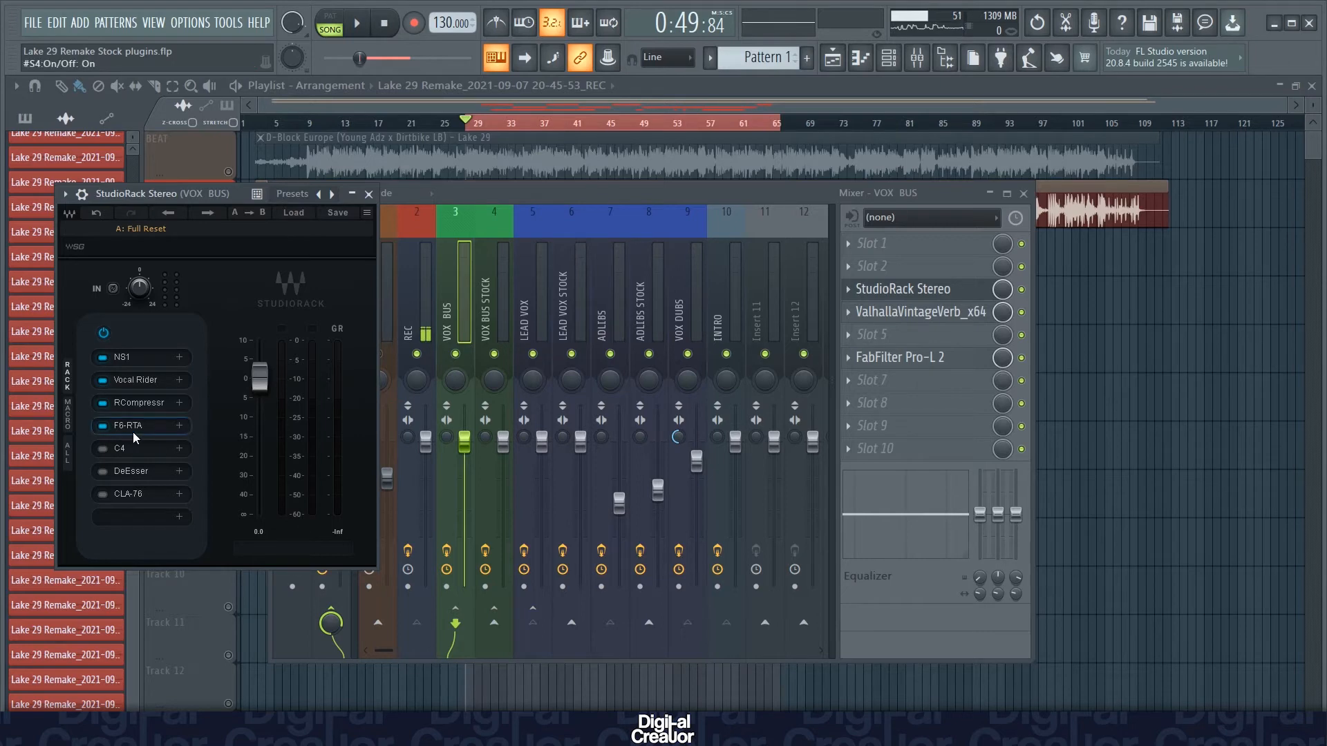
{"action": "left_click", "coordinate": [132, 427]}
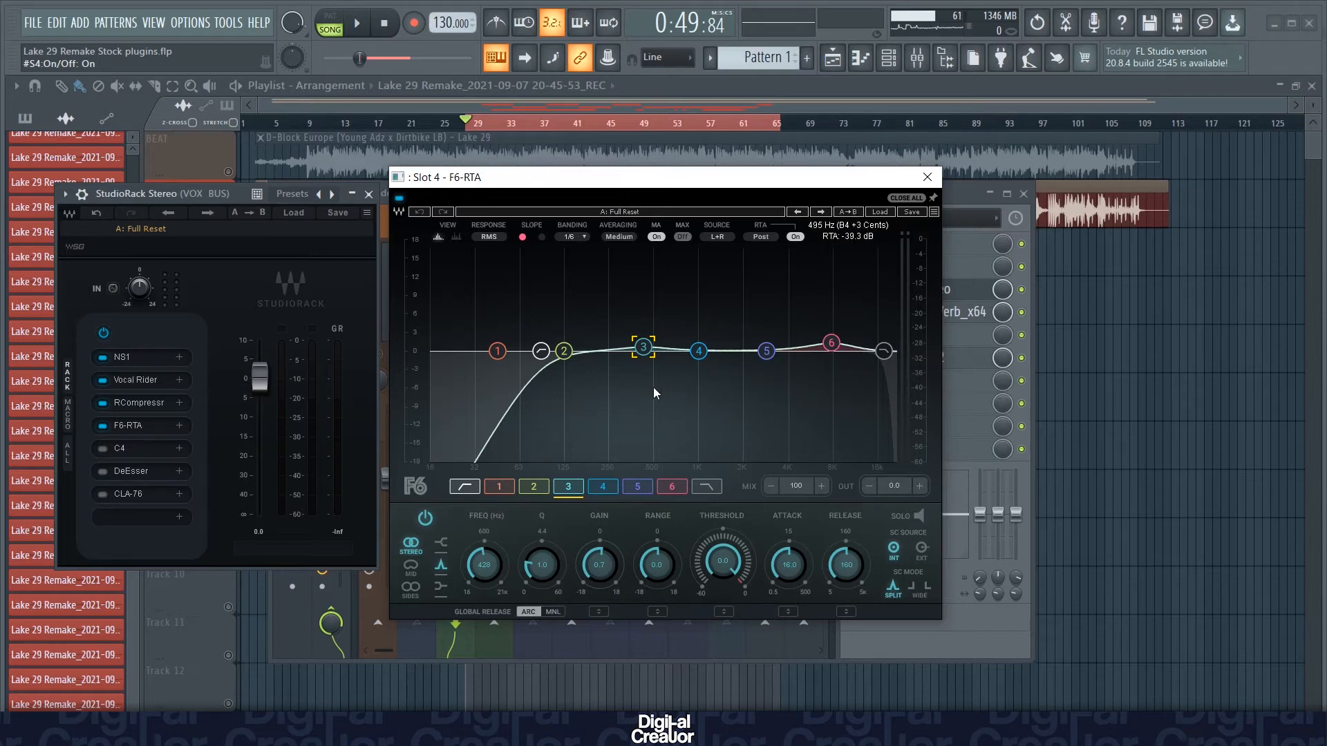
{"action": "left_click", "coordinate": [927, 179]}
Enable C4 in the StudioRack chain, load its Vocal factory preset and set the output to 1.3.
{"action": "left_click", "coordinate": [102, 448]}
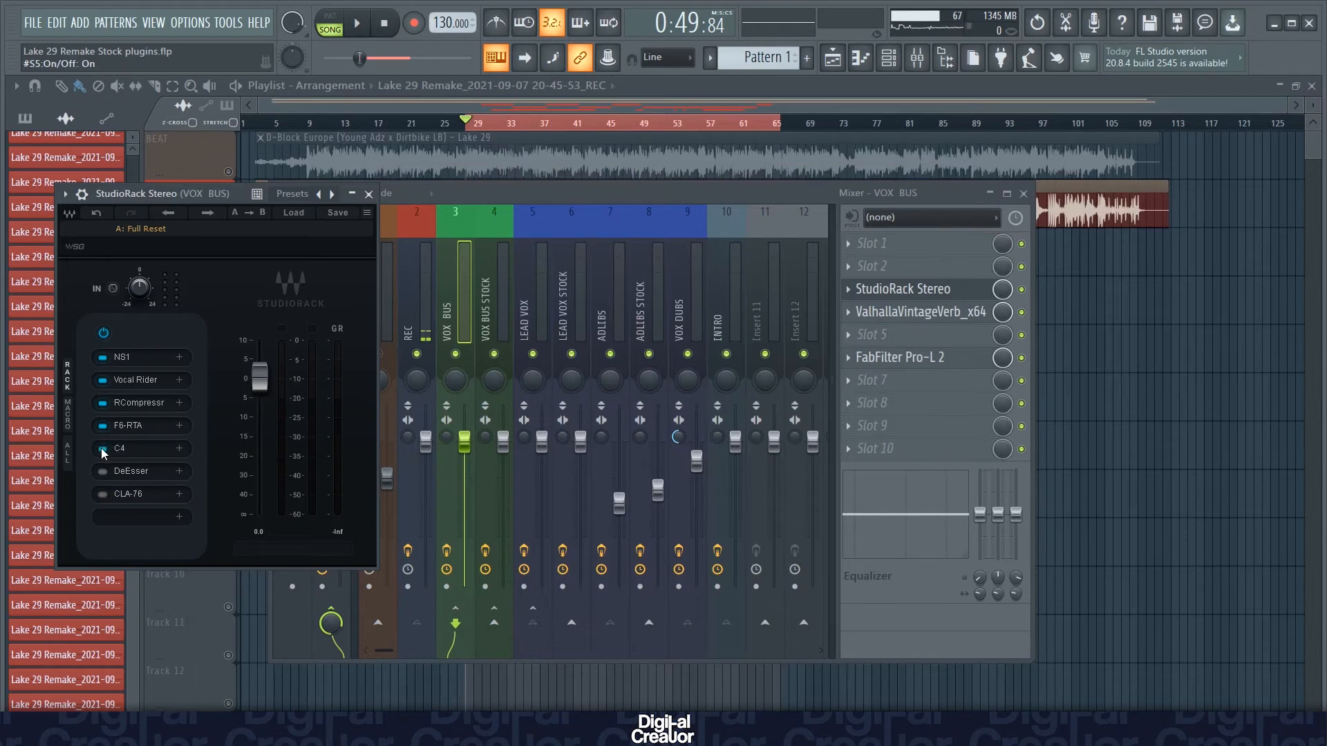
{"action": "left_click", "coordinate": [122, 448]}
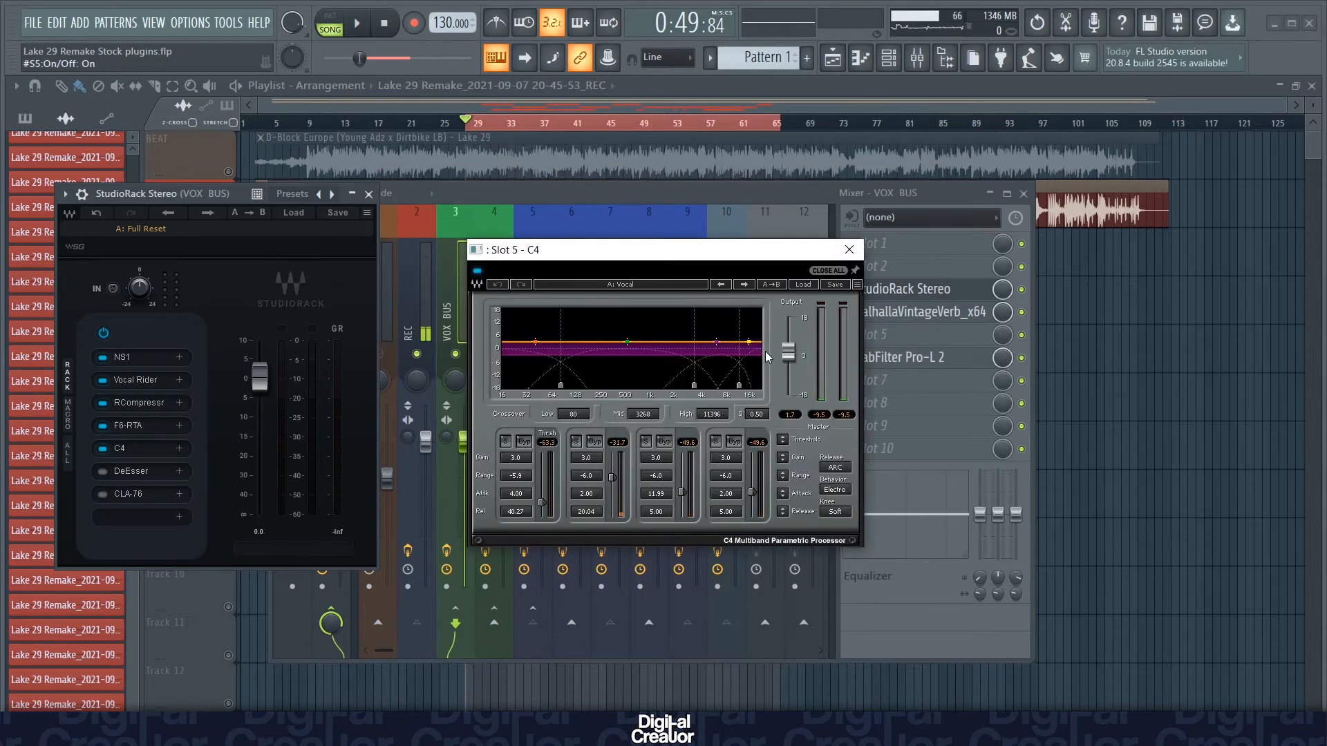
{"action": "left_click", "coordinate": [803, 285]}
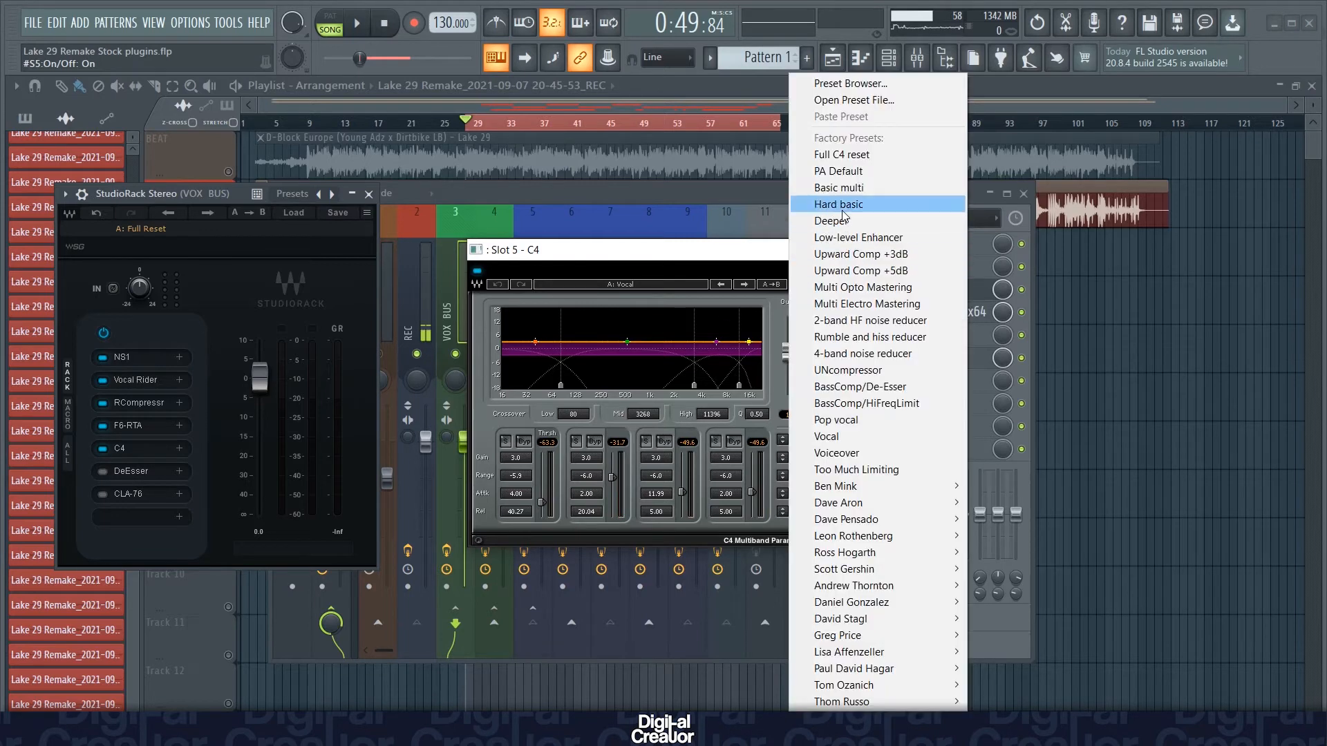
{"action": "left_click", "coordinate": [834, 438]}
{"action": "left_click_drag", "start_coordinate": [789, 355], "coordinate": [788, 354]}
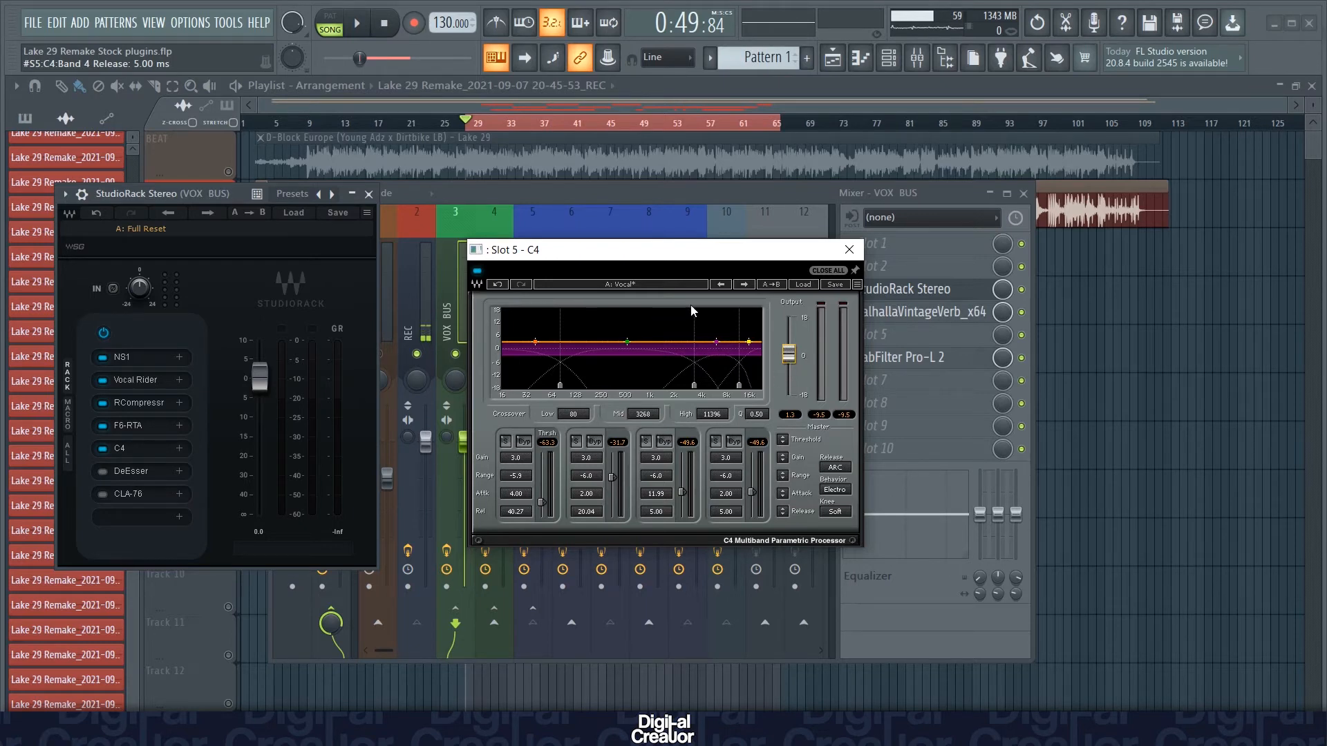
{"action": "left_click", "coordinate": [849, 250]}
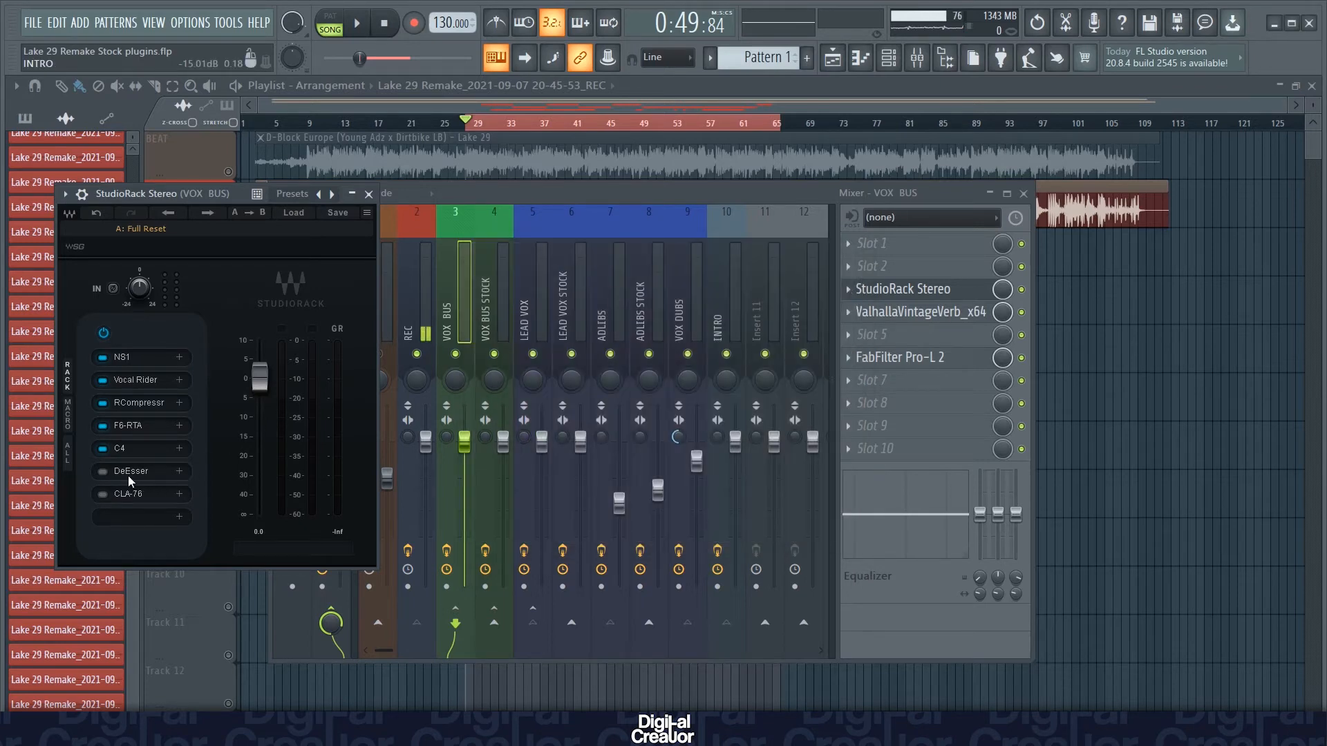
Enable DeEsser in the StudioRack chain and review its threshold and frequency settings.
{"action": "left_click", "coordinate": [105, 472]}
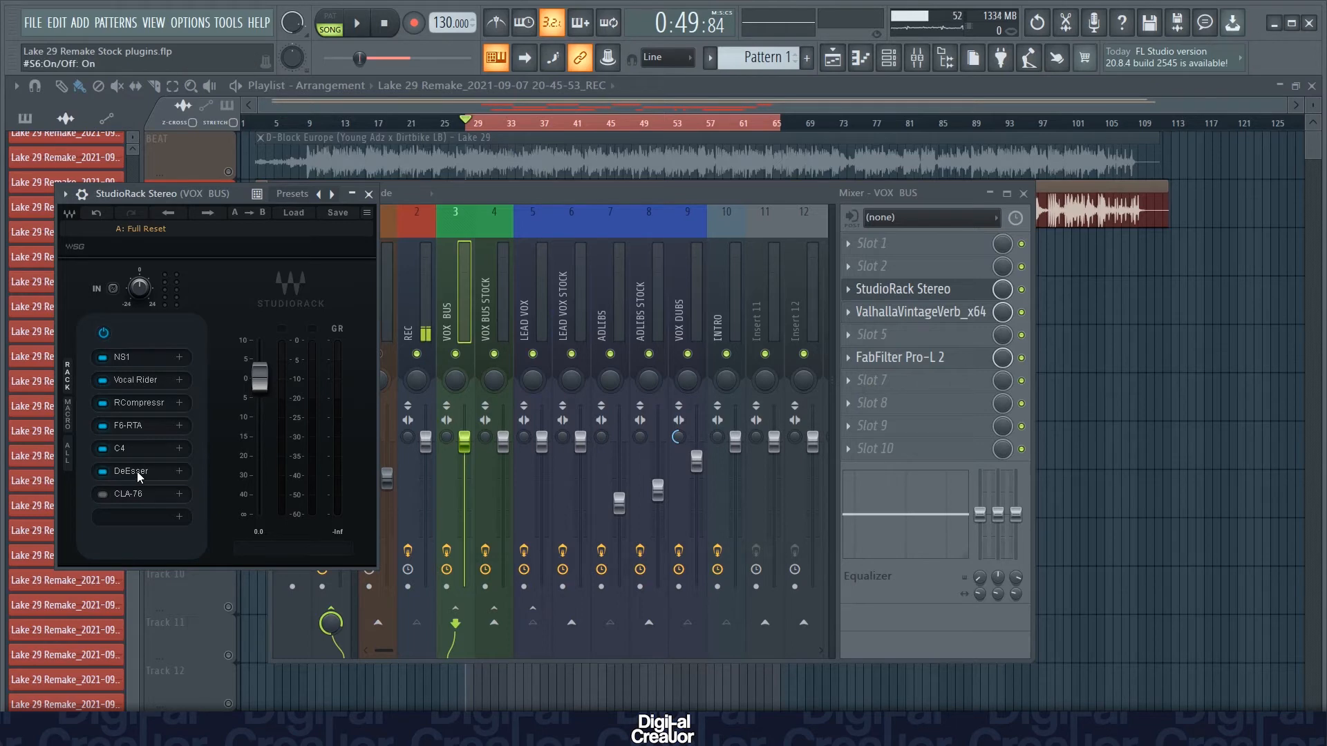
{"action": "left_click", "coordinate": [137, 471]}
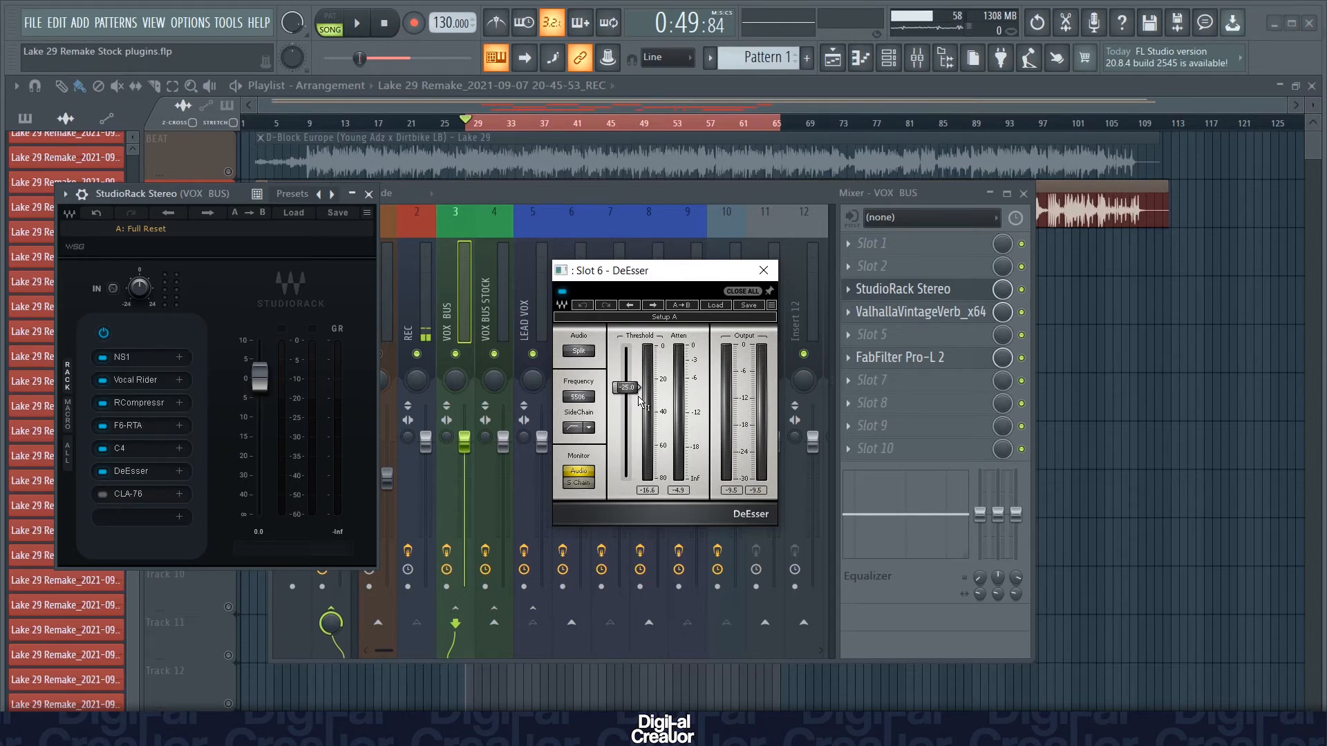
{"action": "left_click", "coordinate": [768, 277]}
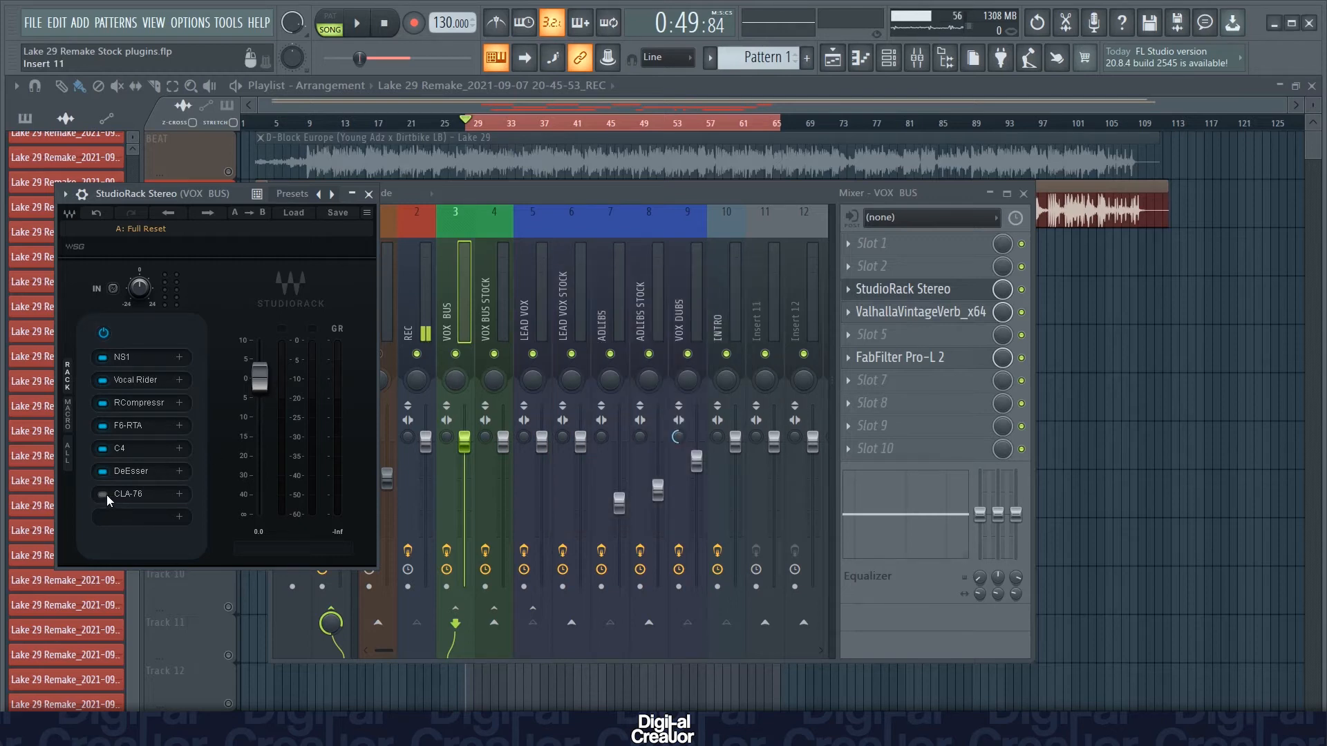
Enable CLA-76 in the StudioRack chain, review its compressor settings and close StudioRack.
{"action": "left_click", "coordinate": [103, 495]}
{"action": "left_click", "coordinate": [142, 494]}
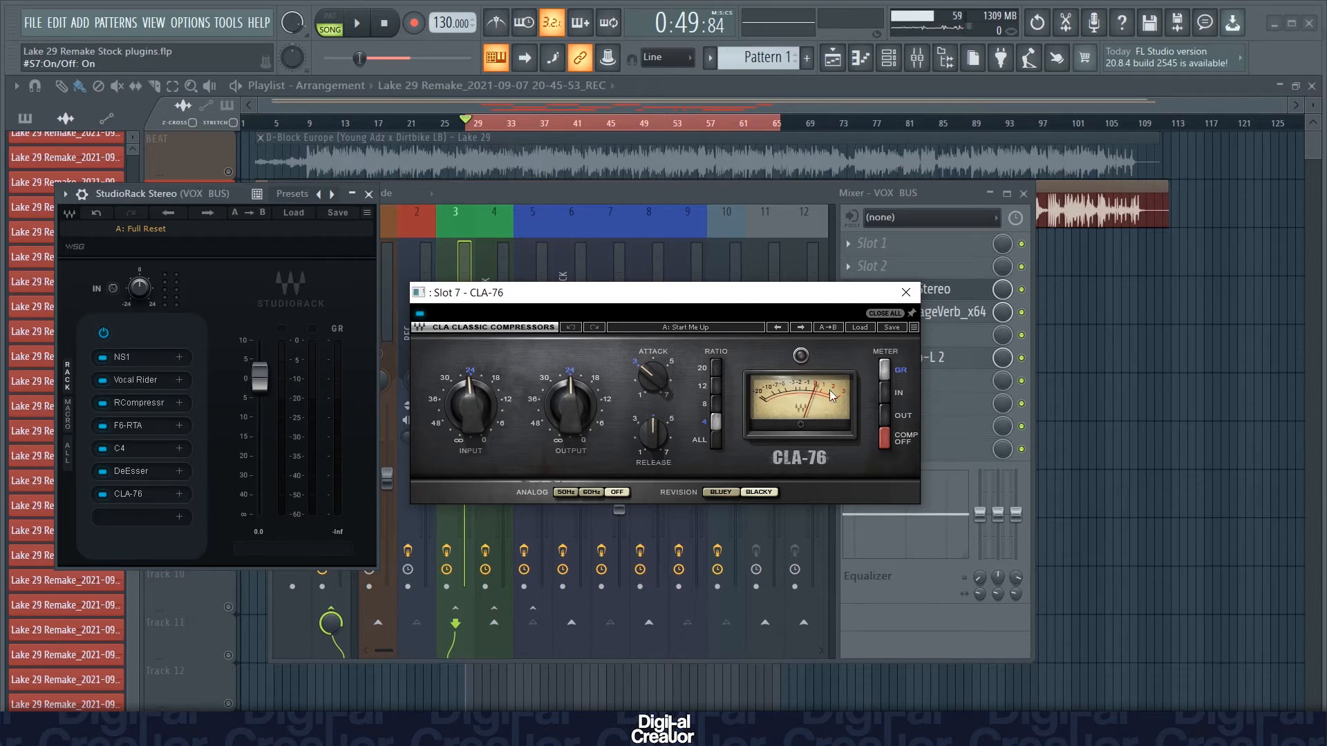
{"action": "left_click", "coordinate": [906, 293]}
{"action": "left_click", "coordinate": [369, 194]}
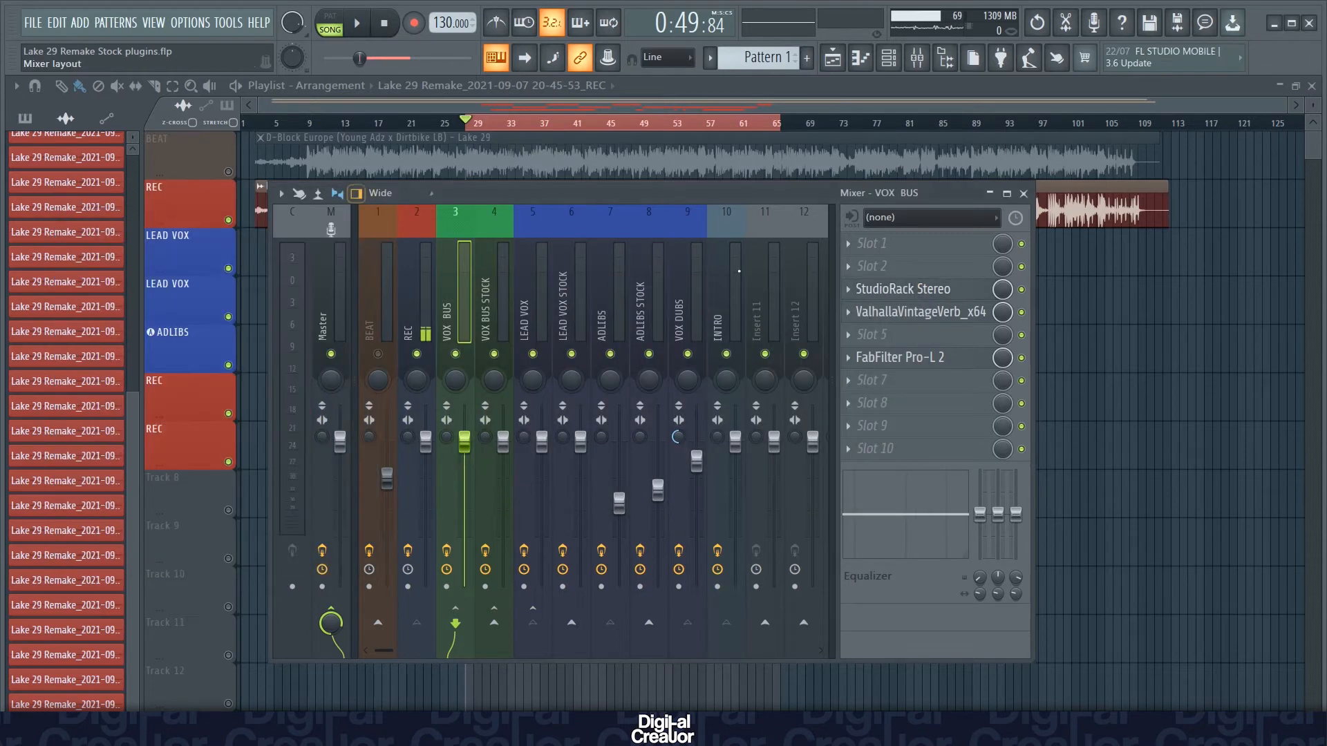
Review the ValhallaVintageVerb settings on the VOX BUS, including mix, decay, predelay, mode and the color options.
{"action": "left_click", "coordinate": [900, 319]}
{"action": "left_click_drag", "start_coordinate": [414, 219], "coordinate": [441, 199]}
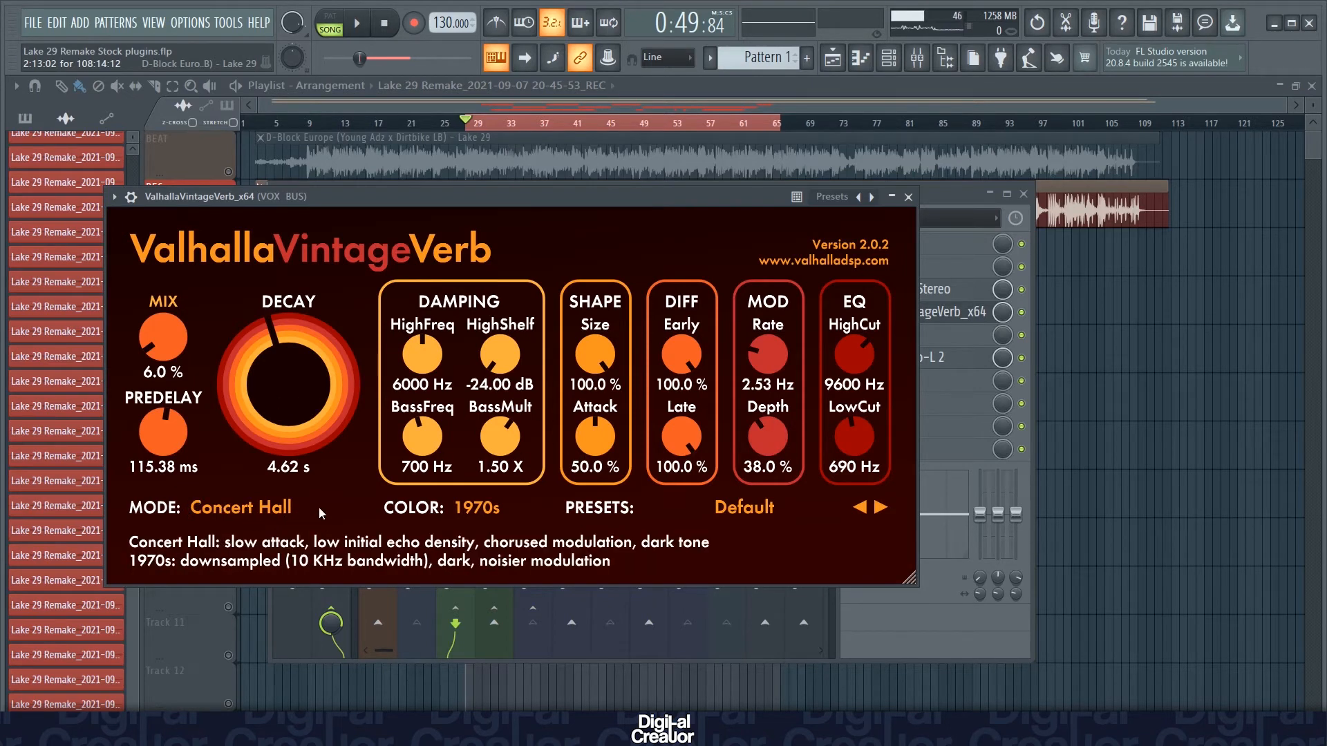
{"action": "left_click", "coordinate": [487, 509]}
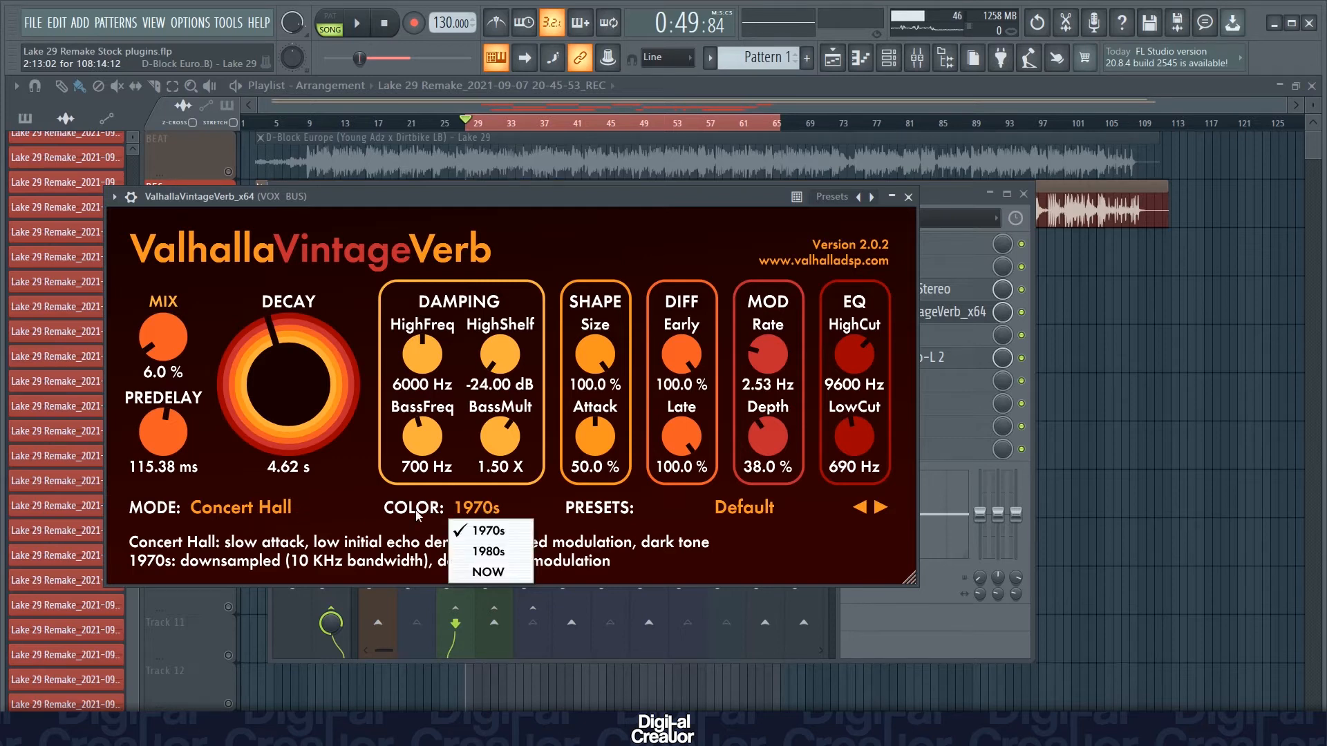
{"action": "left_click", "coordinate": [407, 510]}
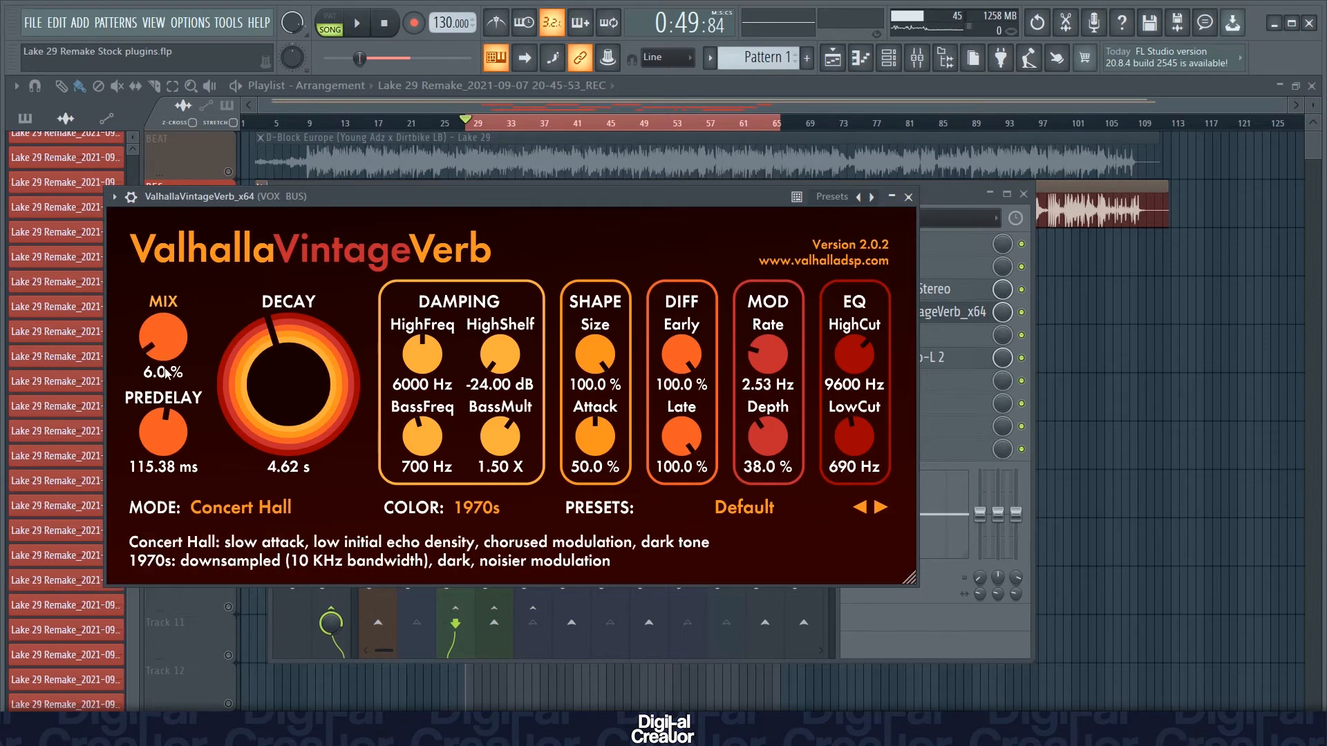
{"action": "left_click", "coordinate": [911, 197]}
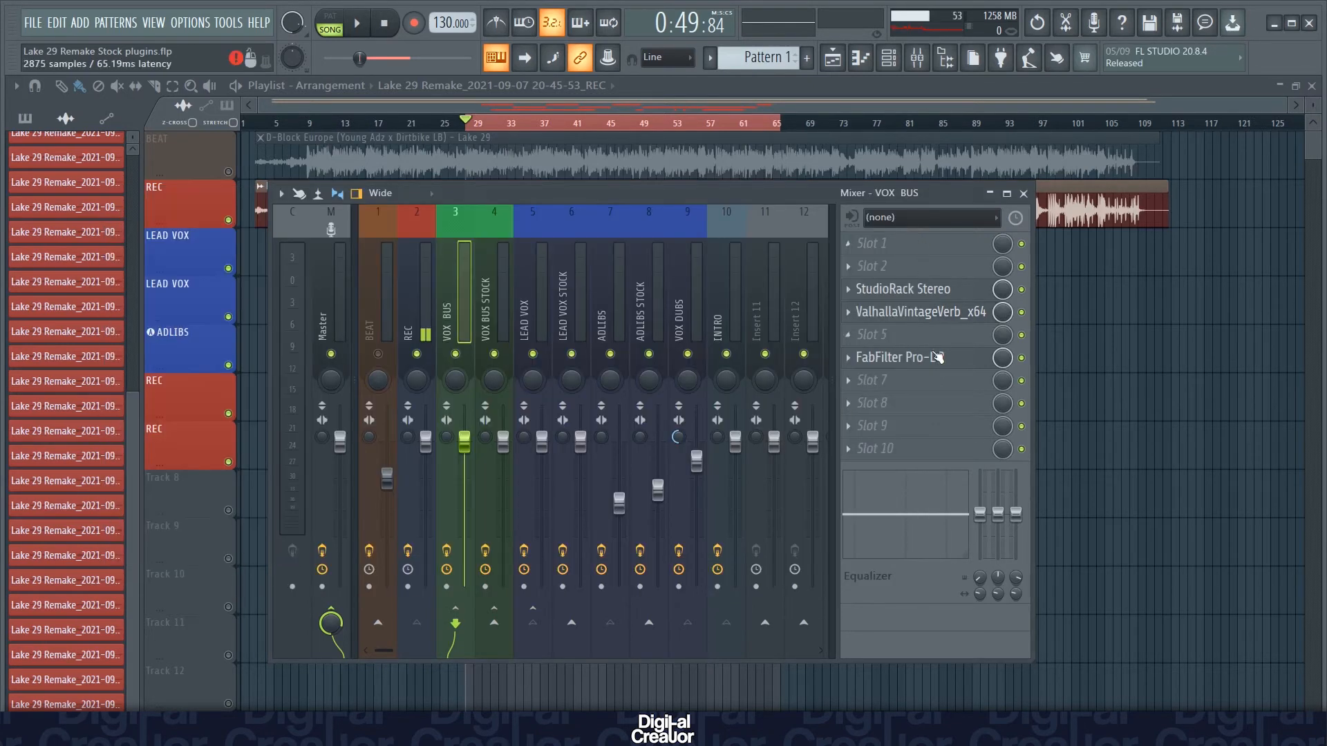
Unmute the BEAT mixer track, reselect VOX BUS and play the mix with FabFilter Pro-L 2 bypassed.
{"action": "left_click", "coordinate": [915, 358]}
{"action": "left_click", "coordinate": [914, 241]}
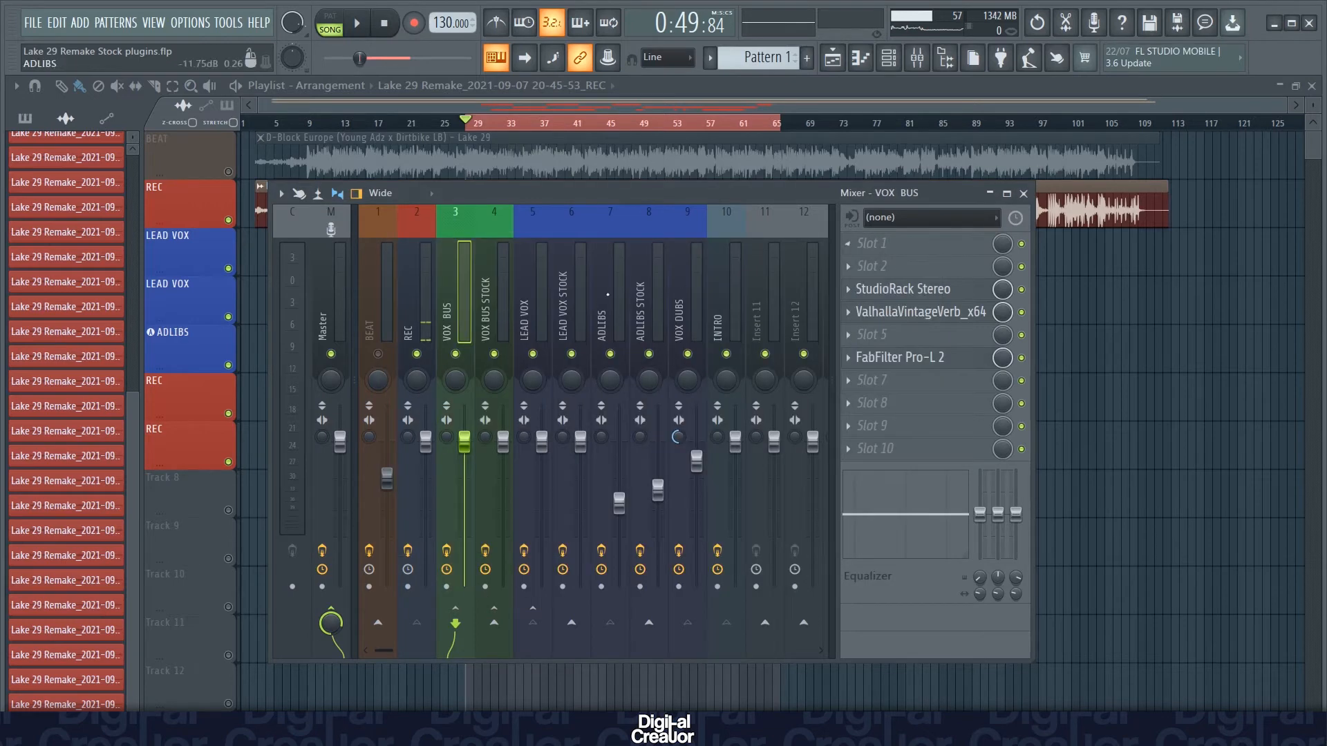
{"action": "left_click", "coordinate": [377, 354]}
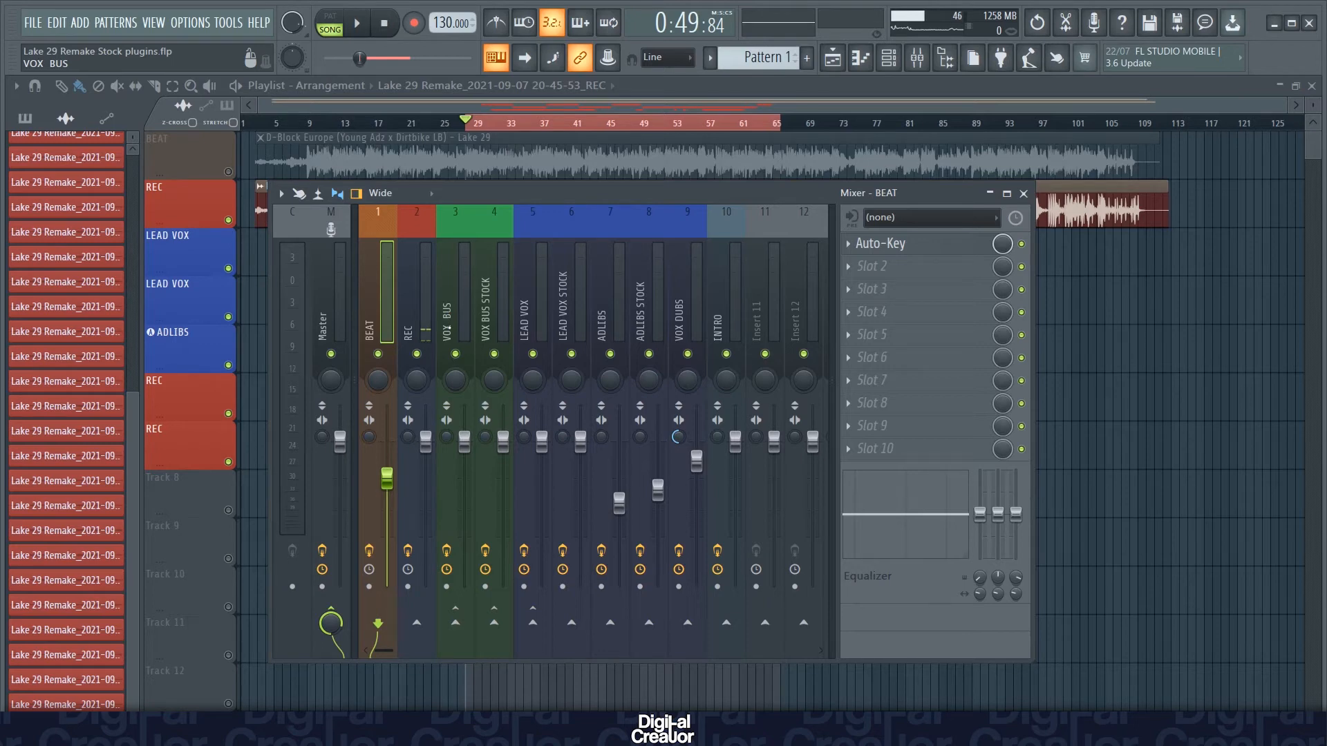
{"action": "left_click", "coordinate": [449, 321]}
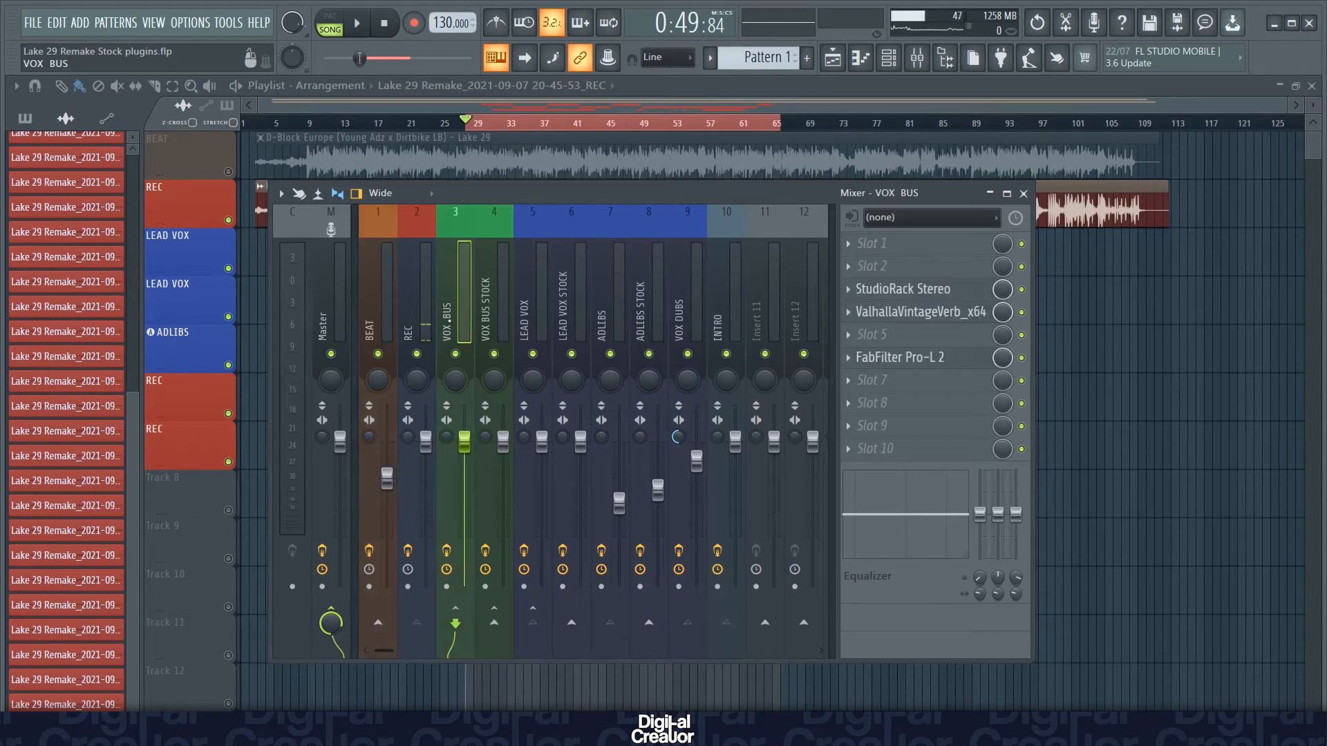
{"action": "left_click", "coordinate": [374, 322]}
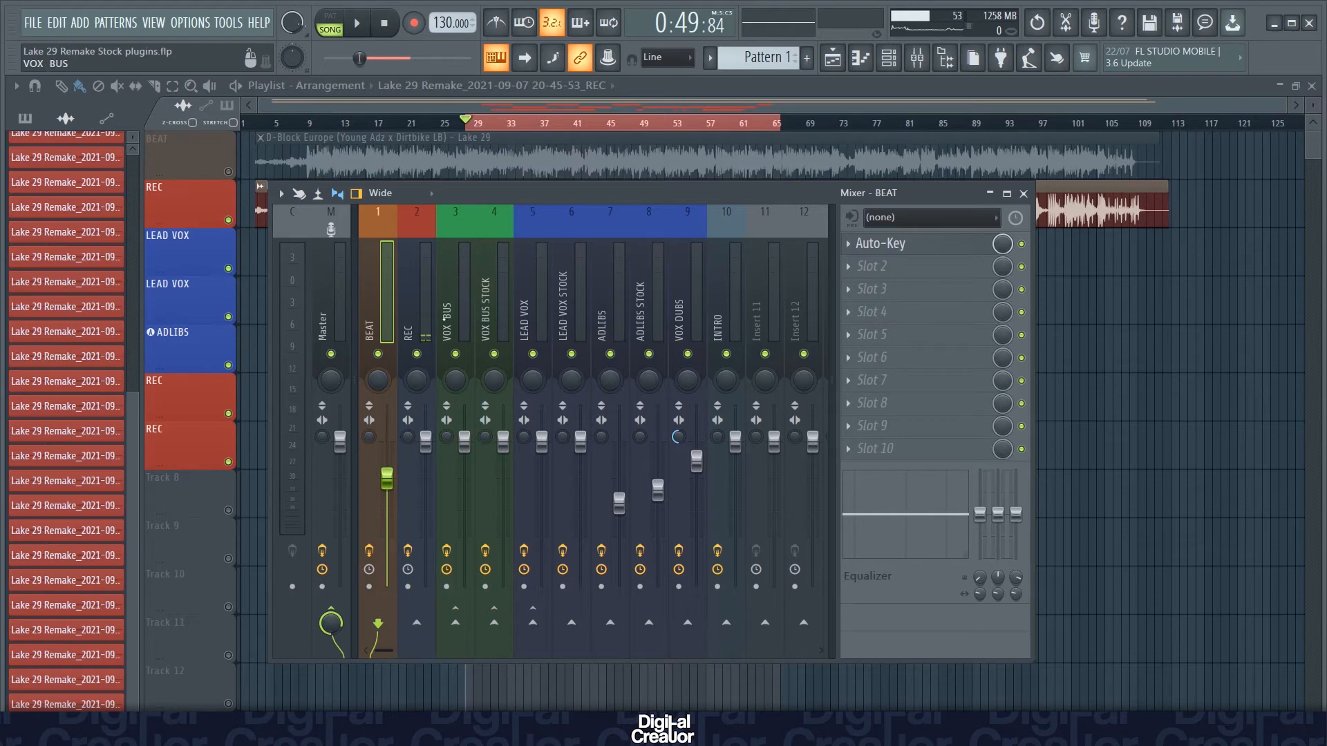
{"action": "left_click", "coordinate": [446, 317]}
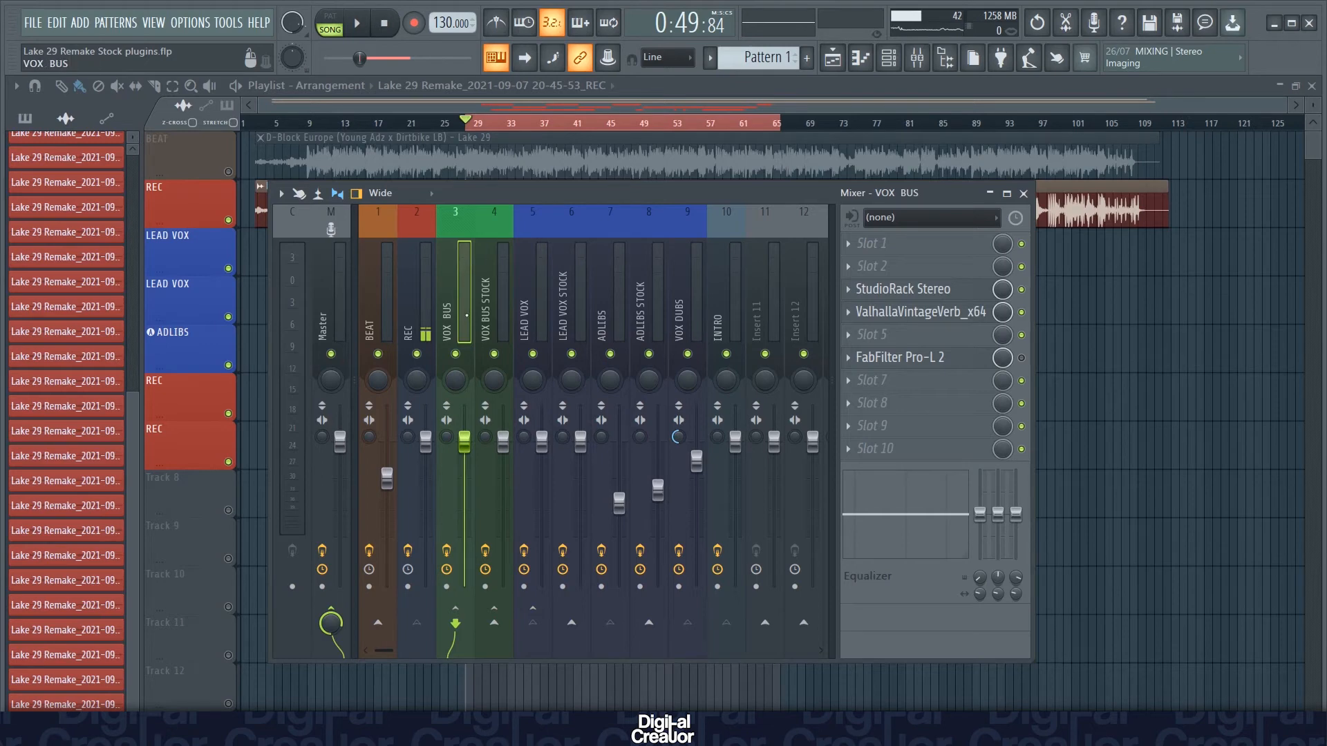
{"action": "key", "text": "space"}
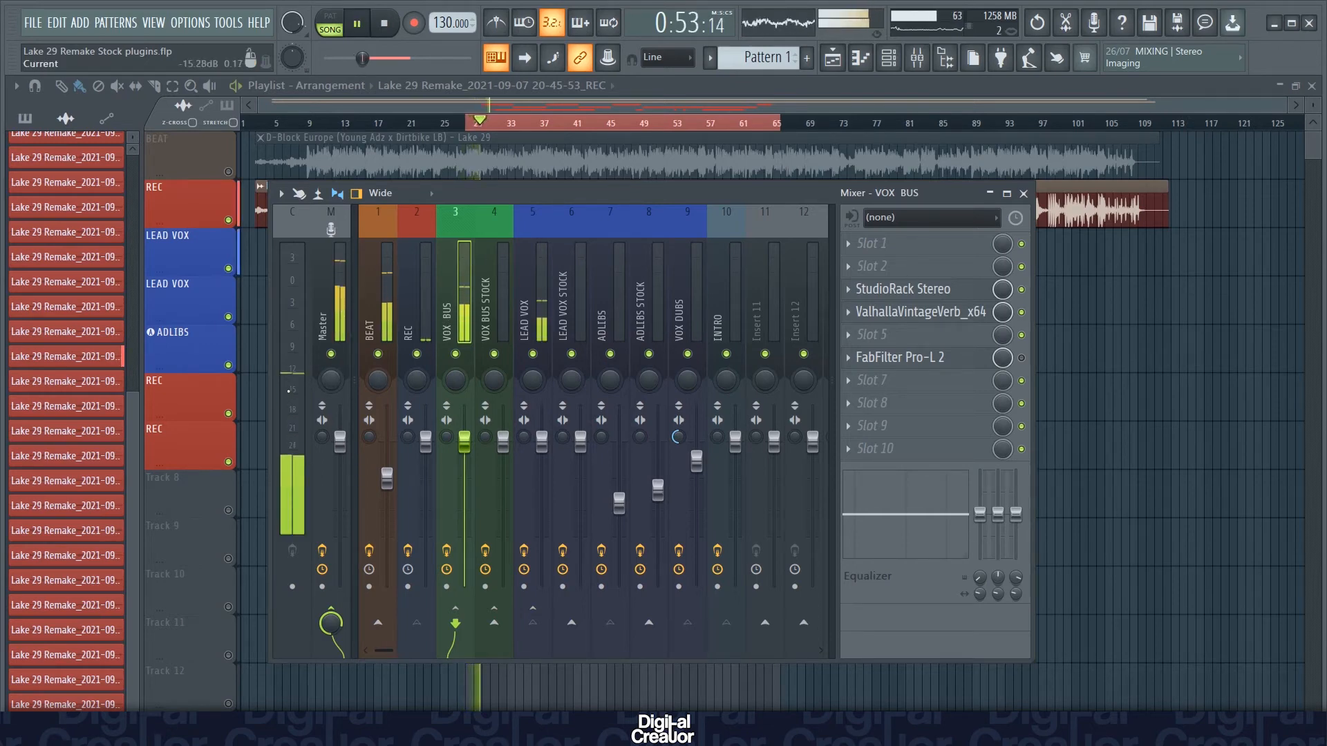
{"action": "key", "text": "space"}
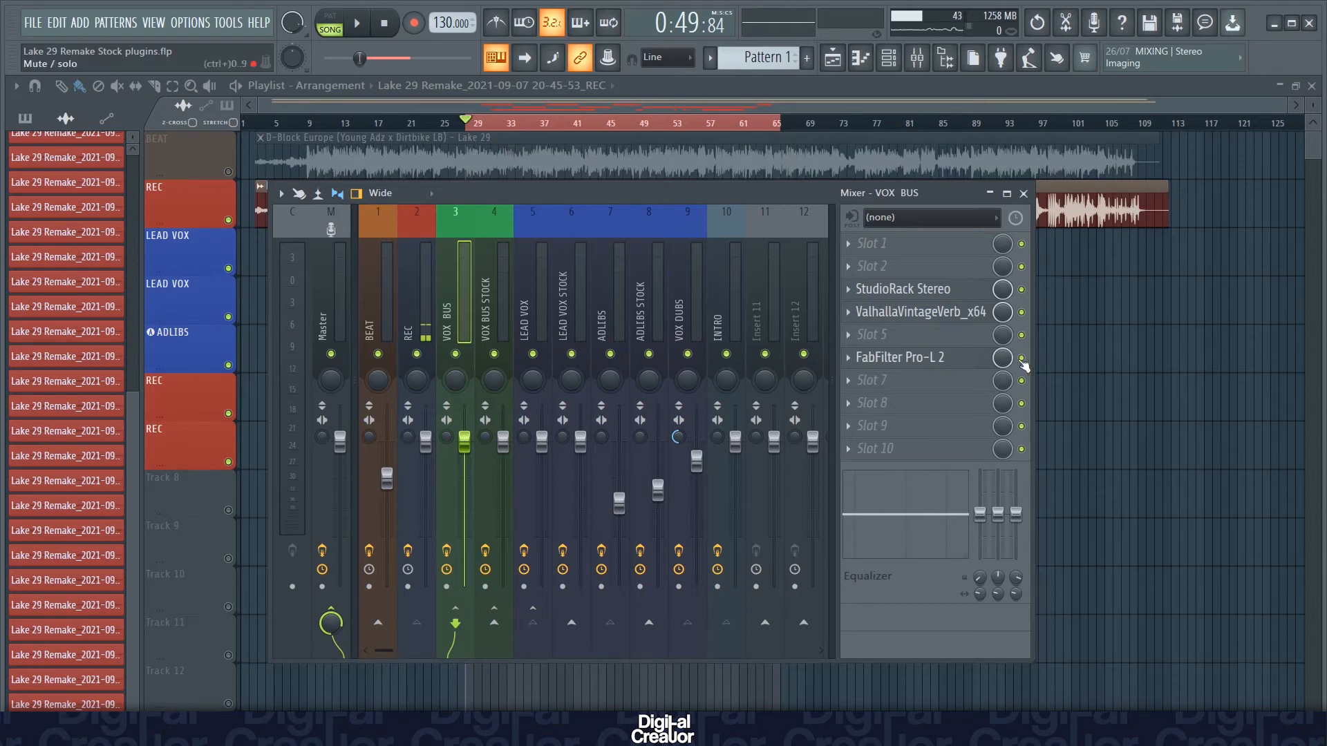
Review the FabFilter Pro-L 2 gain and limiter settings on the VOX BUS and play the mix with the limiter enabled.
{"action": "left_click", "coordinate": [902, 357]}
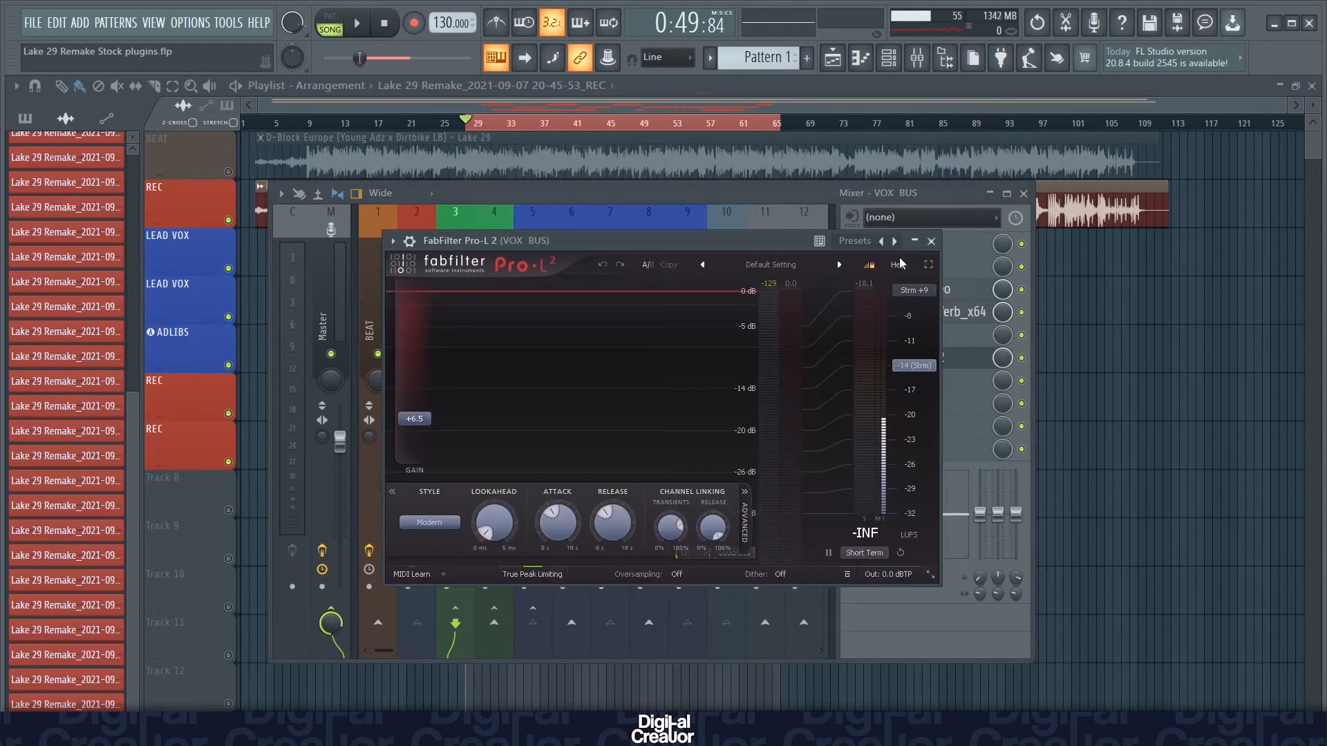
{"action": "left_click_drag", "start_coordinate": [599, 244], "coordinate": [543, 230]}
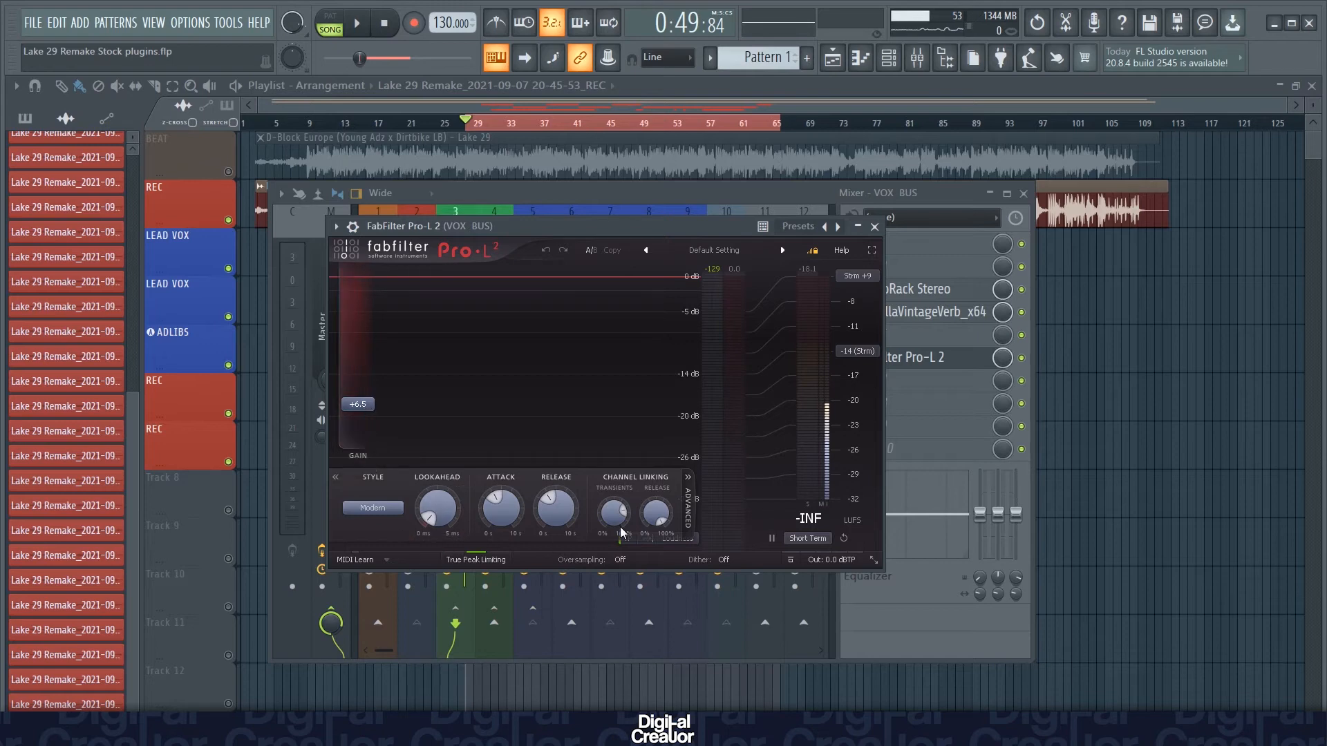
{"action": "left_click", "coordinate": [874, 226]}
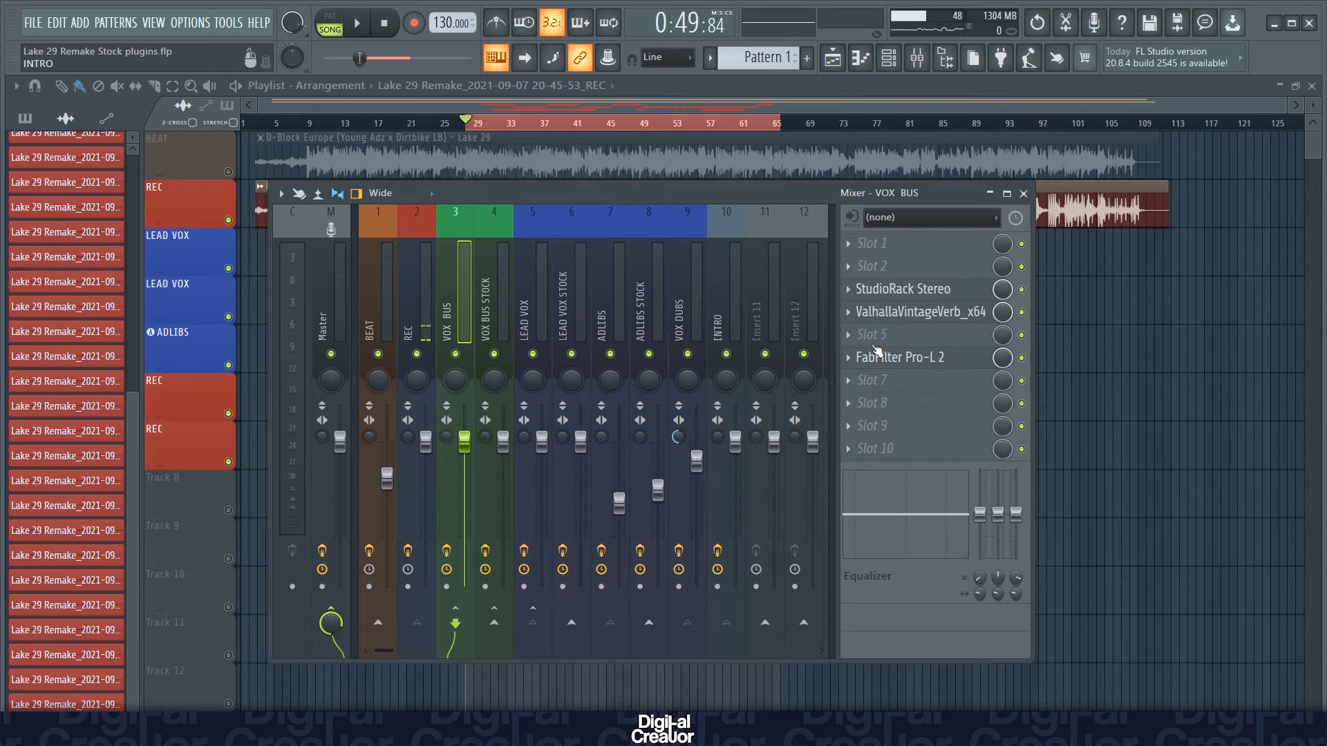
{"action": "key", "text": "space"}
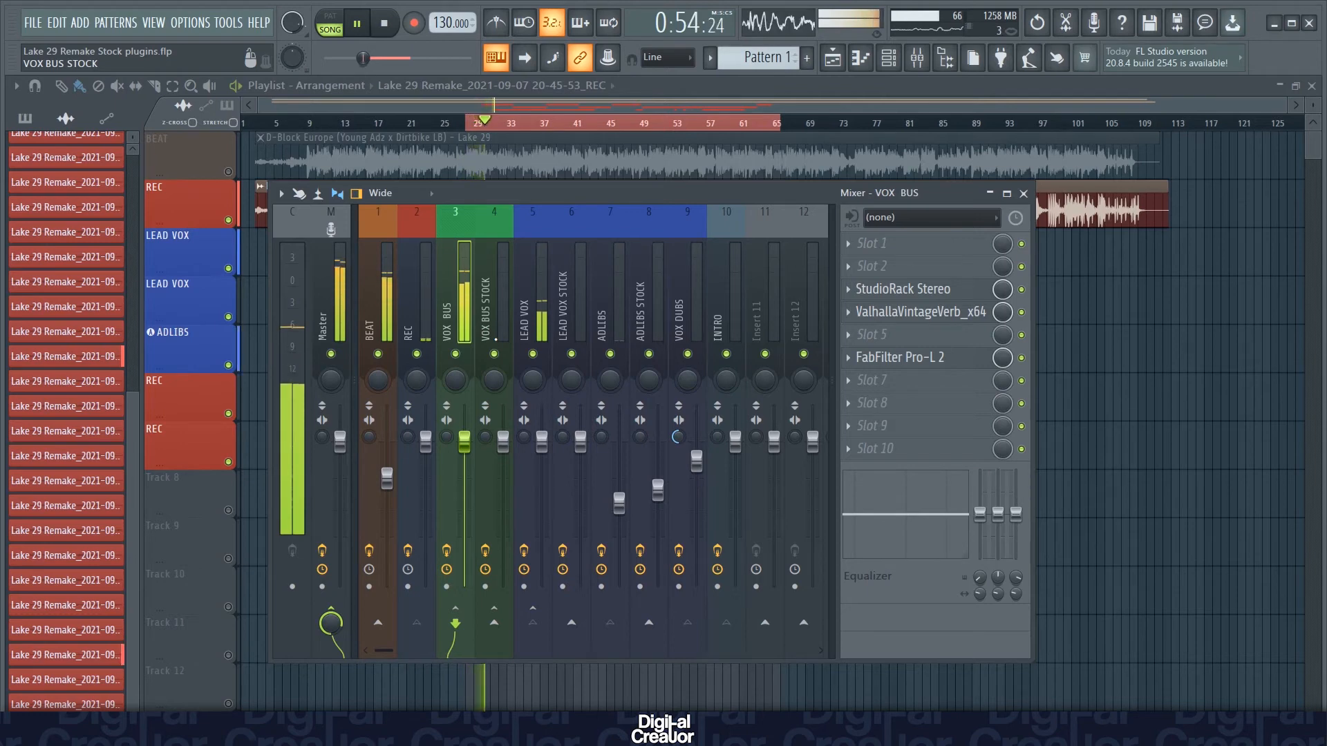
{"action": "key", "text": "space"}
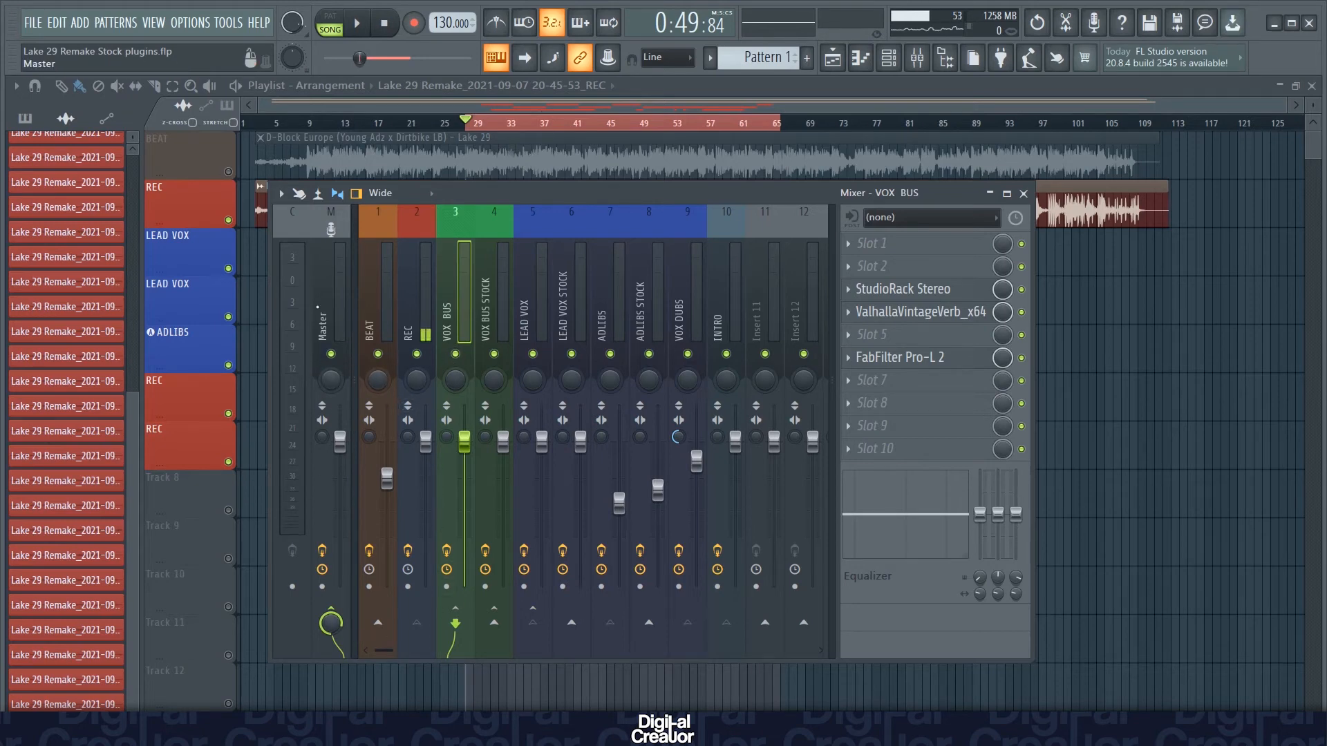
Load the Mastering factory preset in SSLComp Stereo on the Master track and review its compressor settings.
{"action": "left_click", "coordinate": [324, 320]}
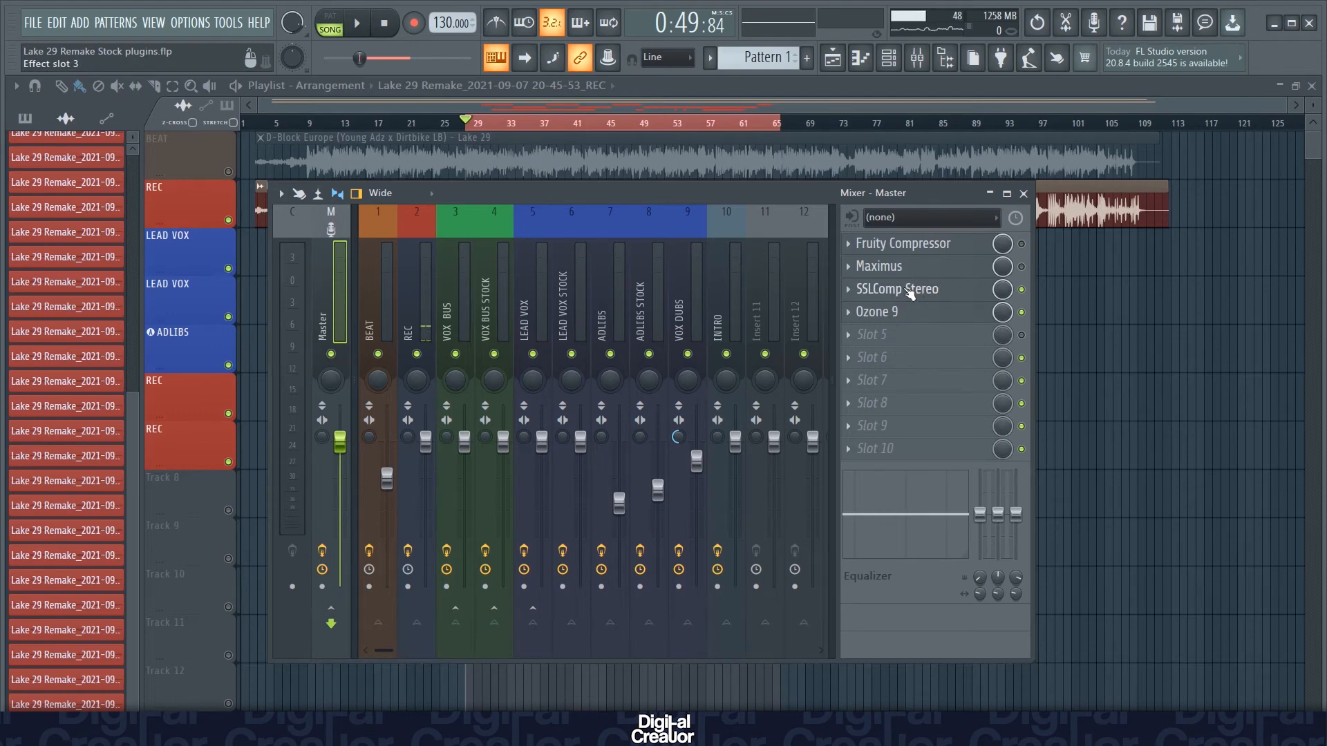
{"action": "left_click", "coordinate": [911, 293]}
{"action": "left_click_drag", "start_coordinate": [169, 237], "coordinate": [277, 182]}
{"action": "left_click", "coordinate": [367, 201]}
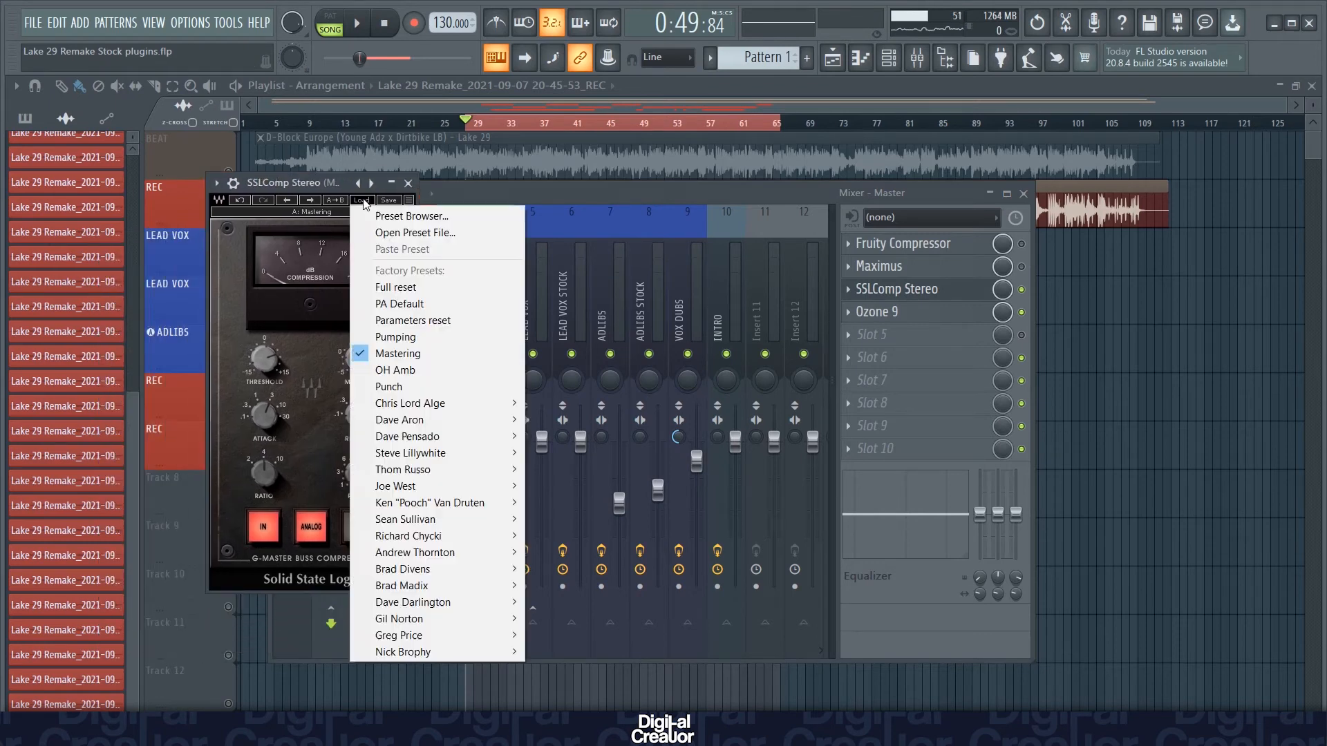
{"action": "left_click", "coordinate": [407, 353]}
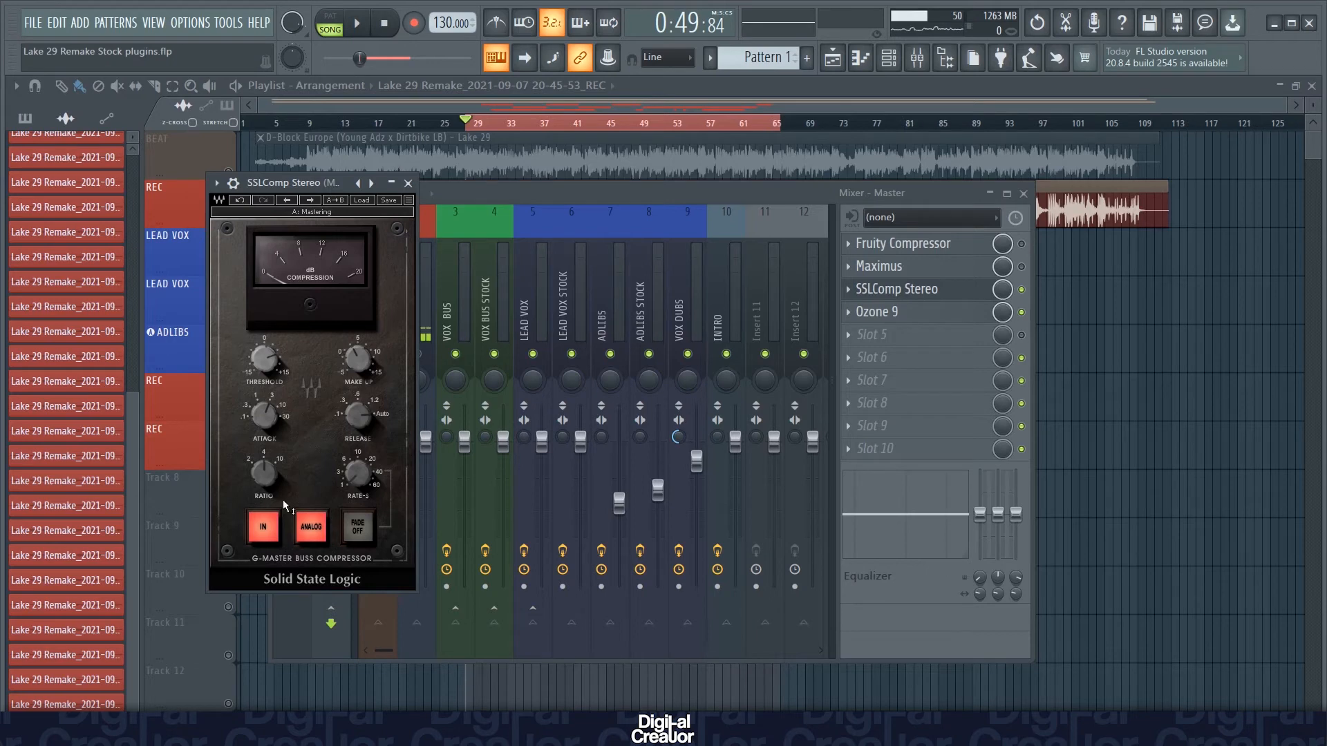
{"action": "left_click", "coordinate": [408, 182]}
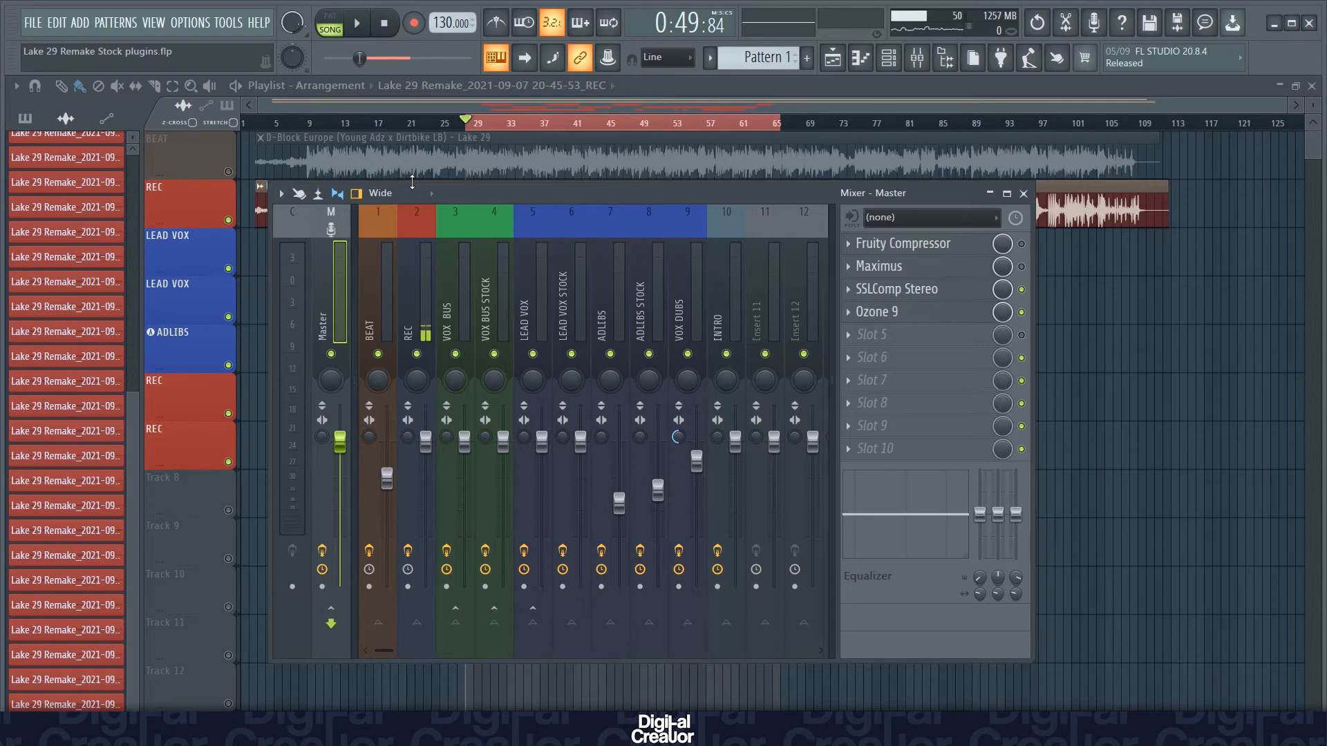
Start Ozone 9's Master Assistant on the Master track with Modern modules, Manual loudness at Low intensity and Streaming destination.
{"action": "left_click", "coordinate": [890, 312]}
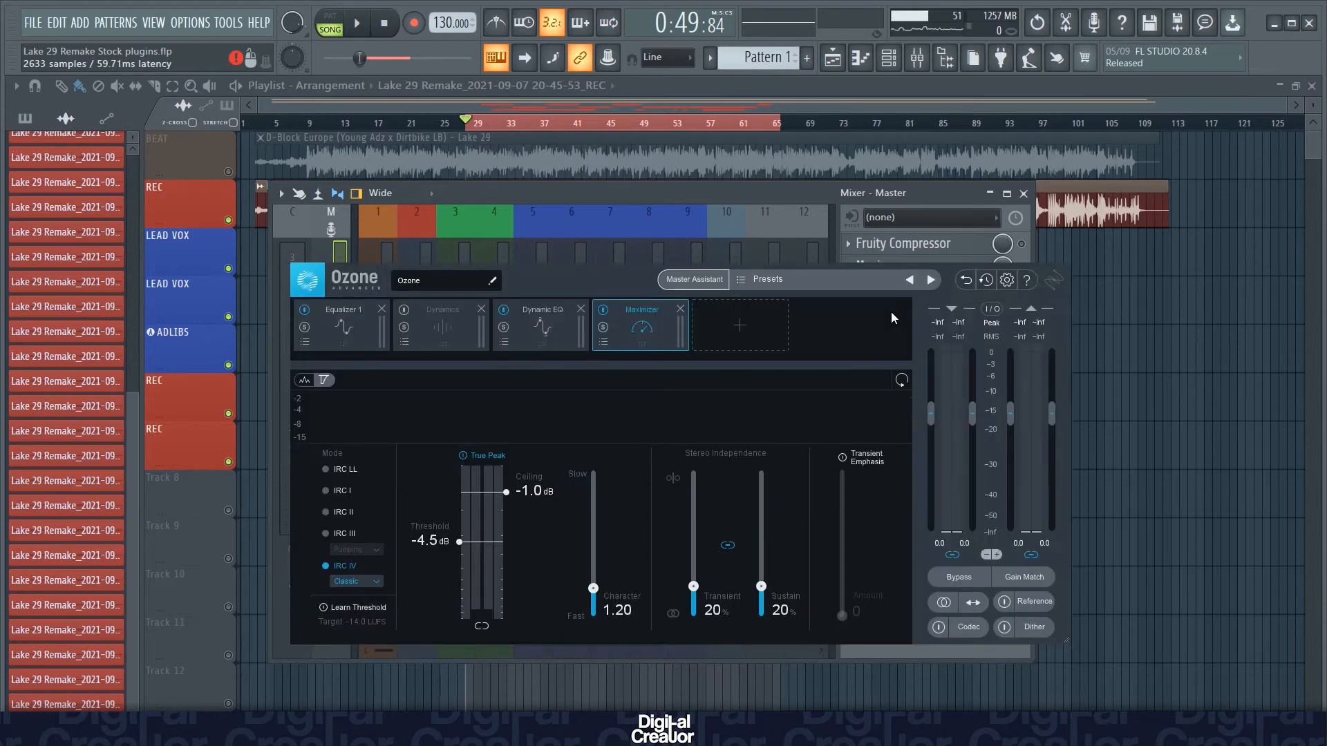
{"action": "left_click_drag", "start_coordinate": [537, 251], "coordinate": [396, 211]}
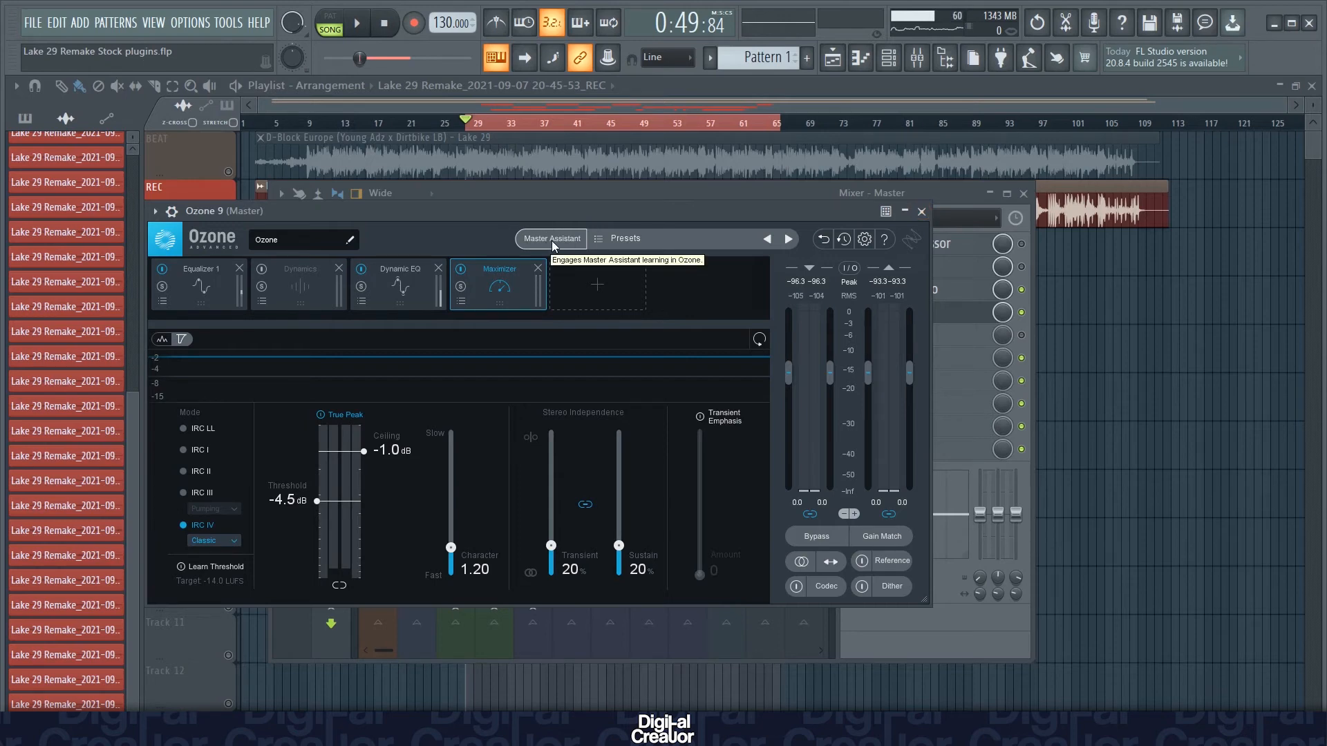
{"action": "mouse_move", "coordinate": [563, 211]}
{"action": "left_mouse_down"}
{"action": "mouse_move", "coordinate": [575, 252]}
{"action": "mouse_move", "coordinate": [574, 200]}
{"action": "left_mouse_up"}
{"action": "left_click", "coordinate": [571, 232]}
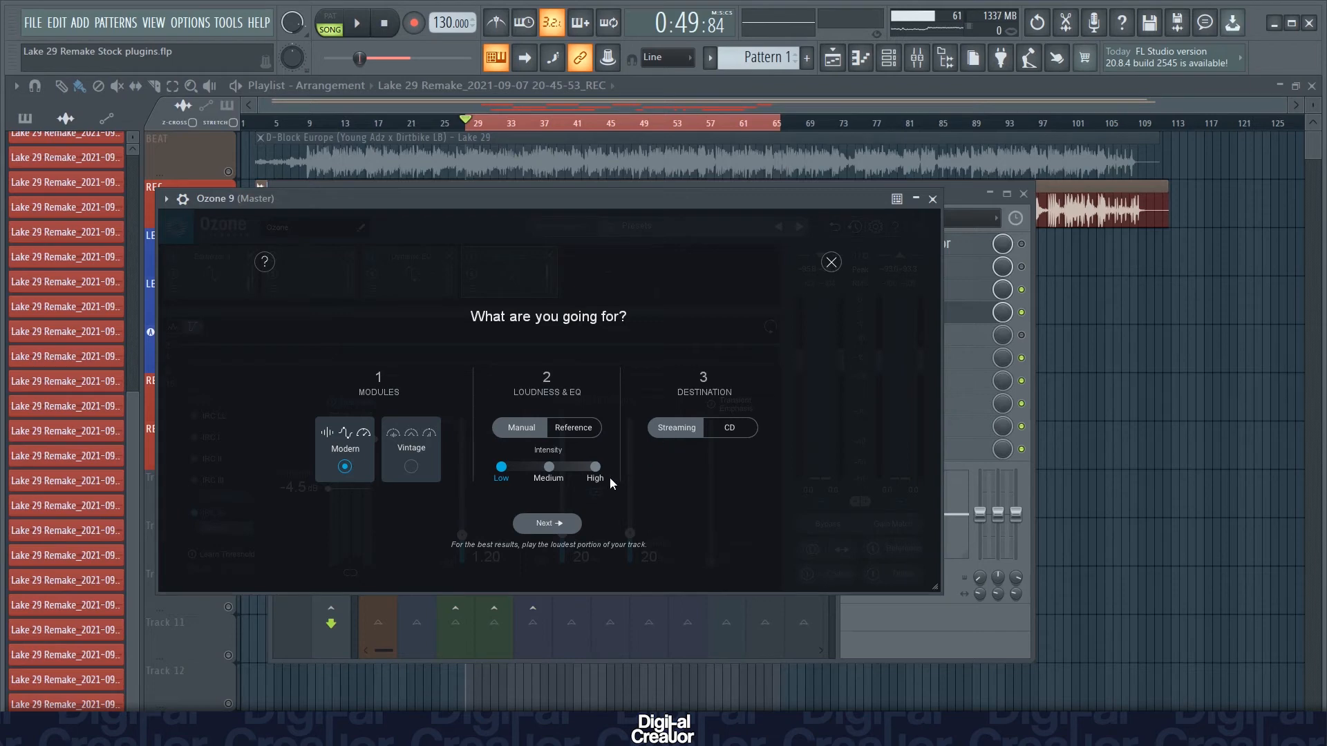
{"action": "left_click", "coordinate": [548, 522]}
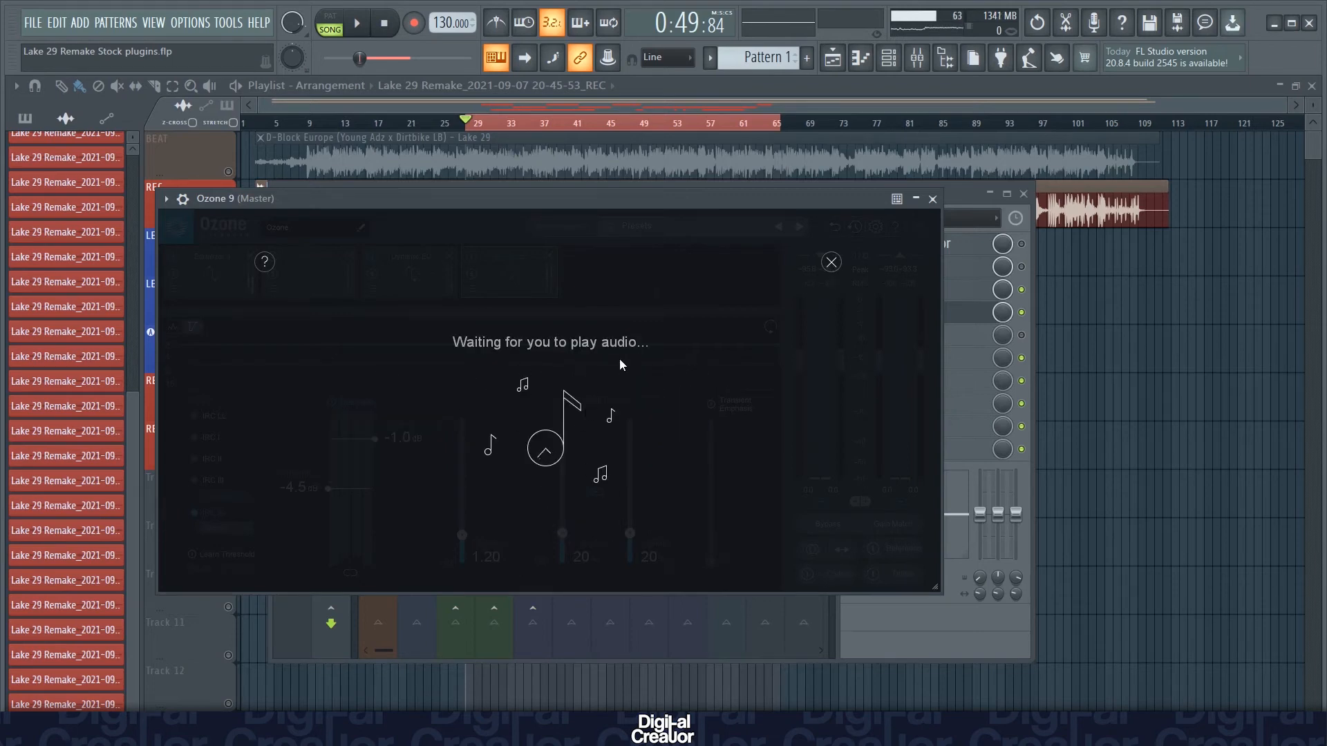
Play the song for the Master Assistant to analyze, accept its suggested settings and stop playback.
{"action": "key", "text": "space"}
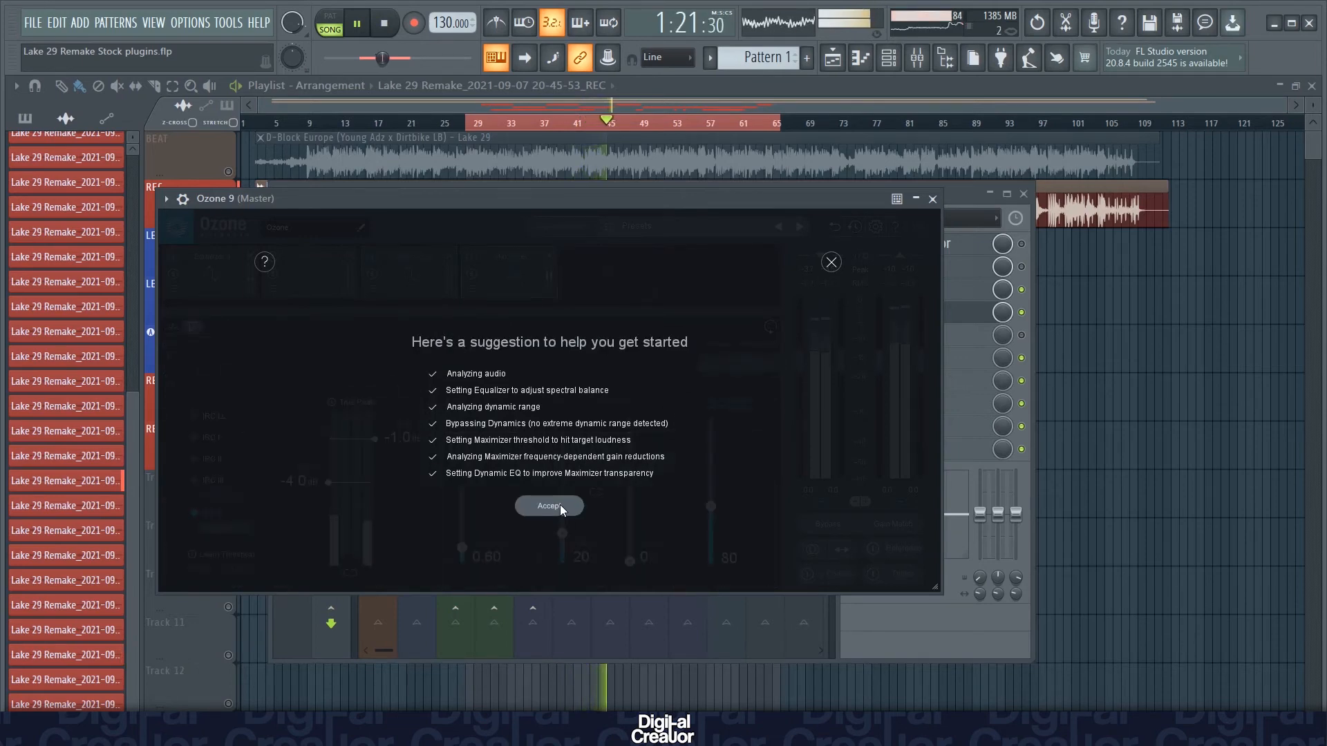
{"action": "left_click", "coordinate": [560, 505]}
{"action": "key", "text": "space"}
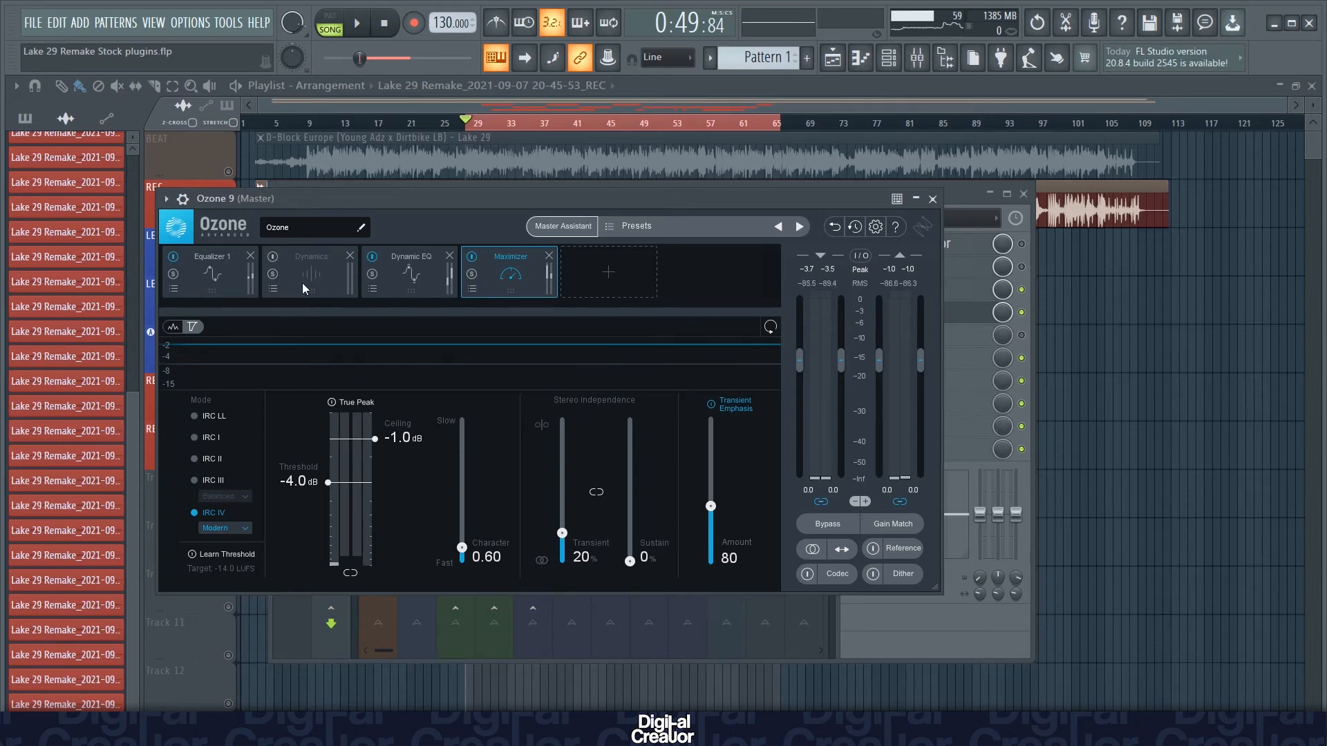
Review the Equalizer 1, Dynamic EQ and Maximizer modules in Ozone 9, then close the plugin.
{"action": "left_click", "coordinate": [211, 289]}
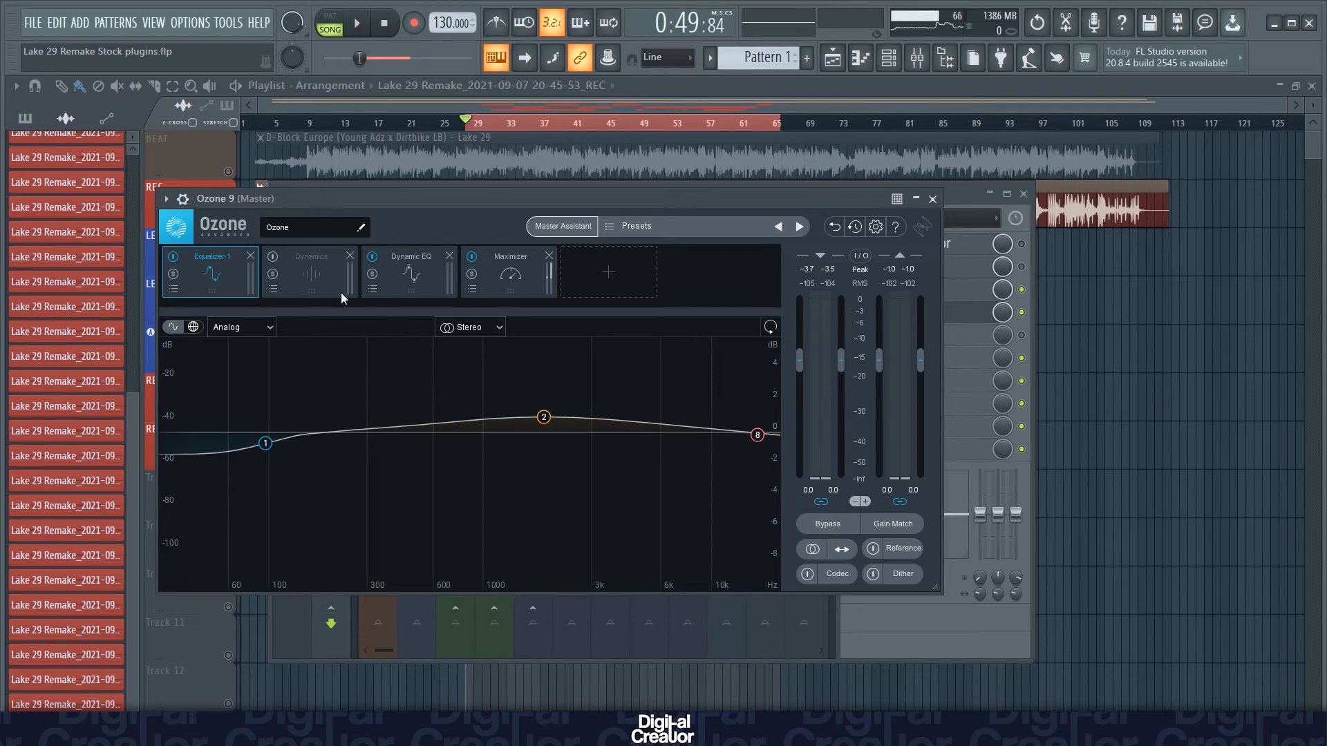
{"action": "left_click", "coordinate": [407, 280]}
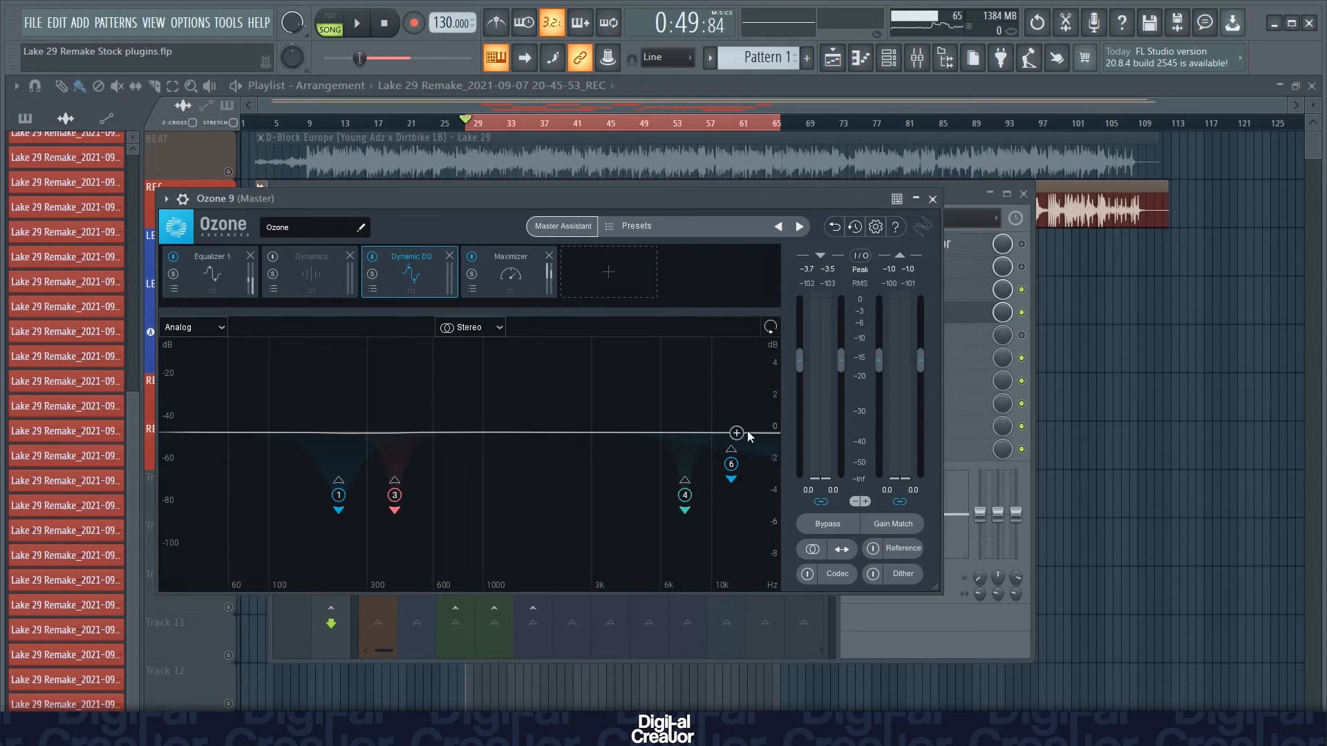
{"action": "left_click", "coordinate": [509, 277]}
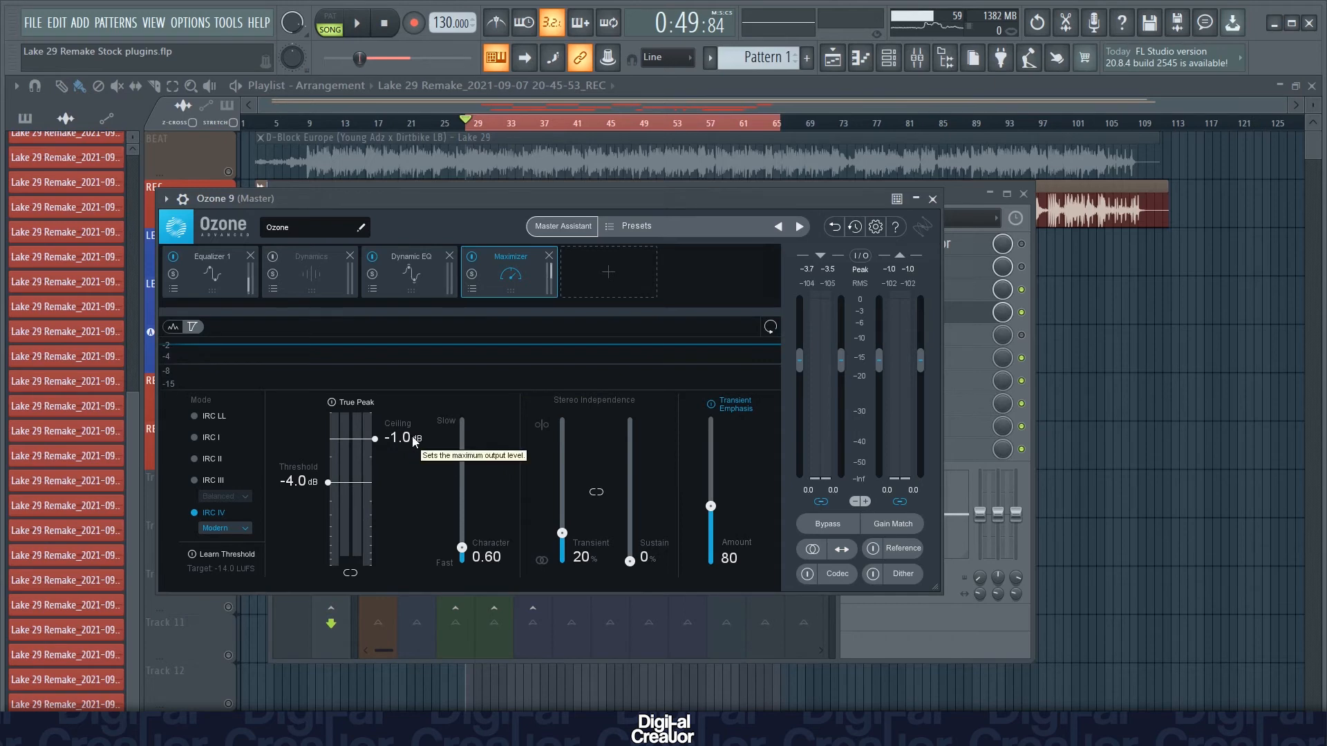
{"action": "left_click", "coordinate": [933, 200]}
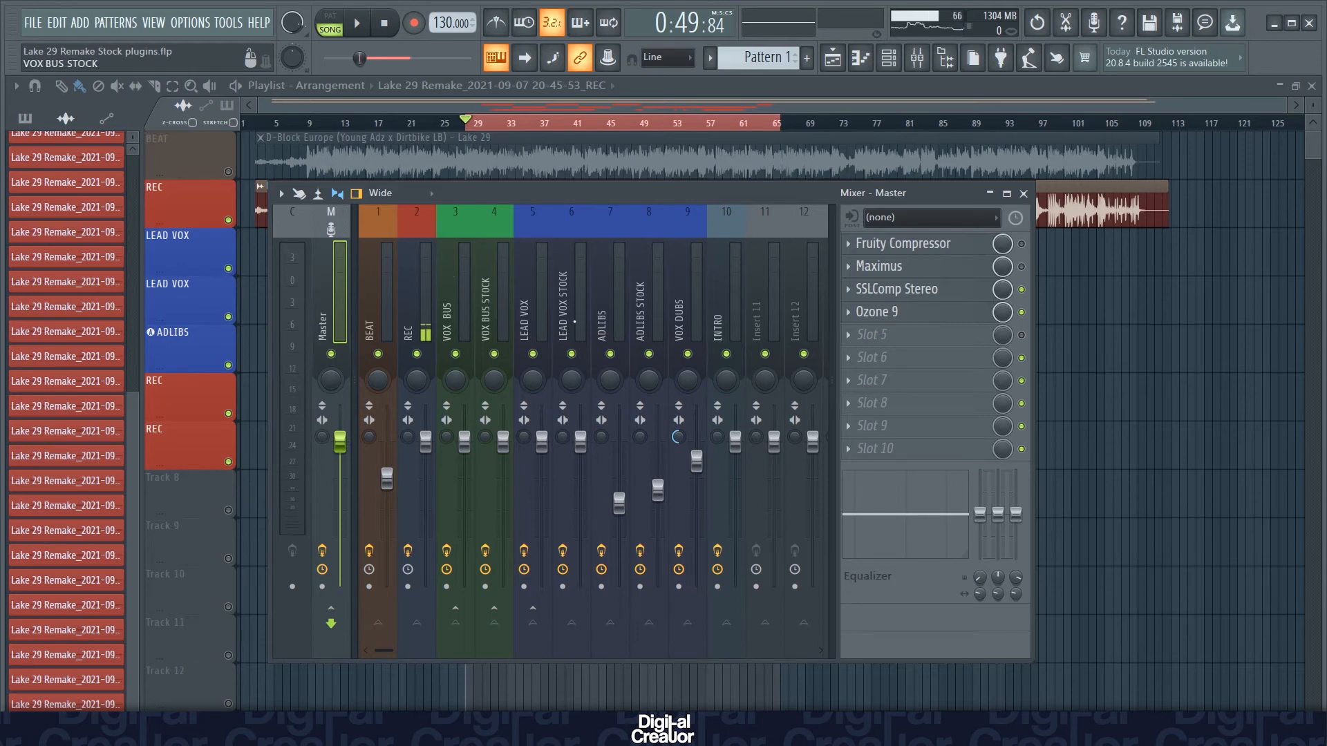
Review the Width and Stereoize settings in Ozone Imager 2 on the VOX DUBS track, then close the plugin.
{"action": "left_click", "coordinate": [682, 312]}
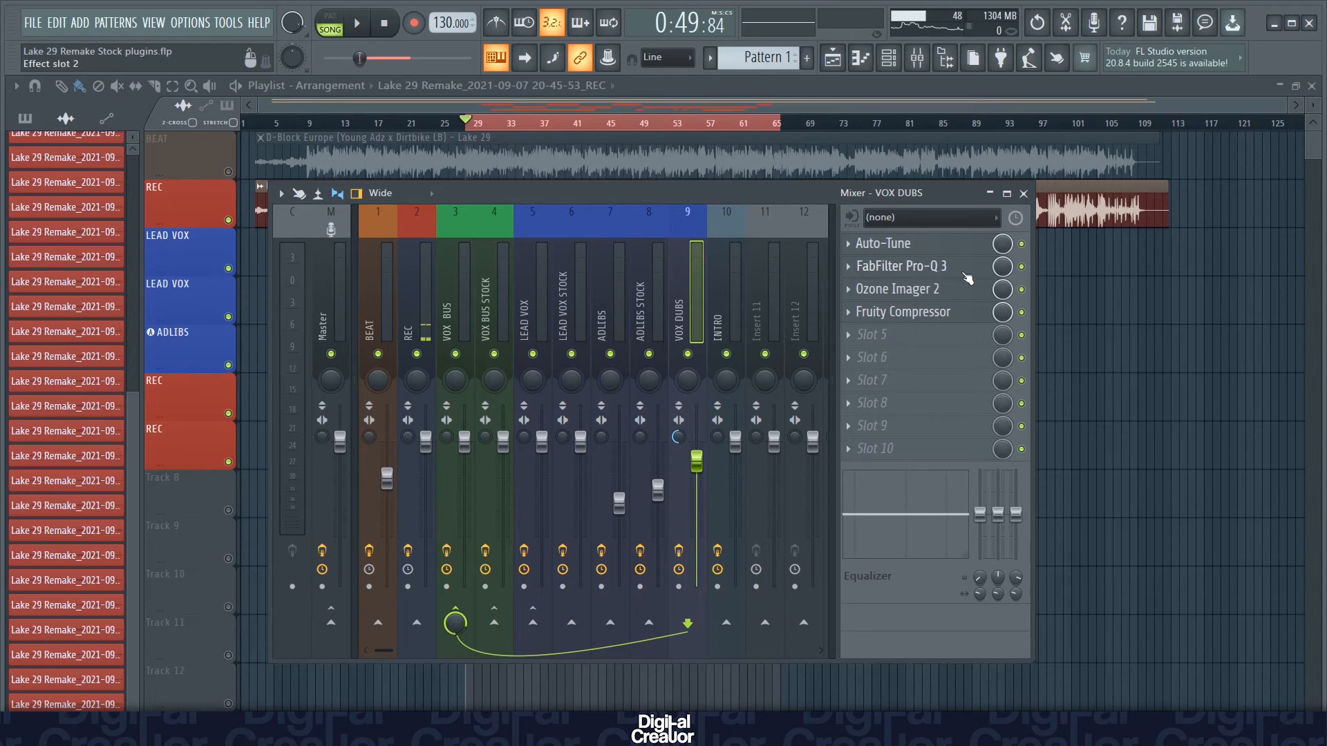
{"action": "left_click", "coordinate": [914, 296]}
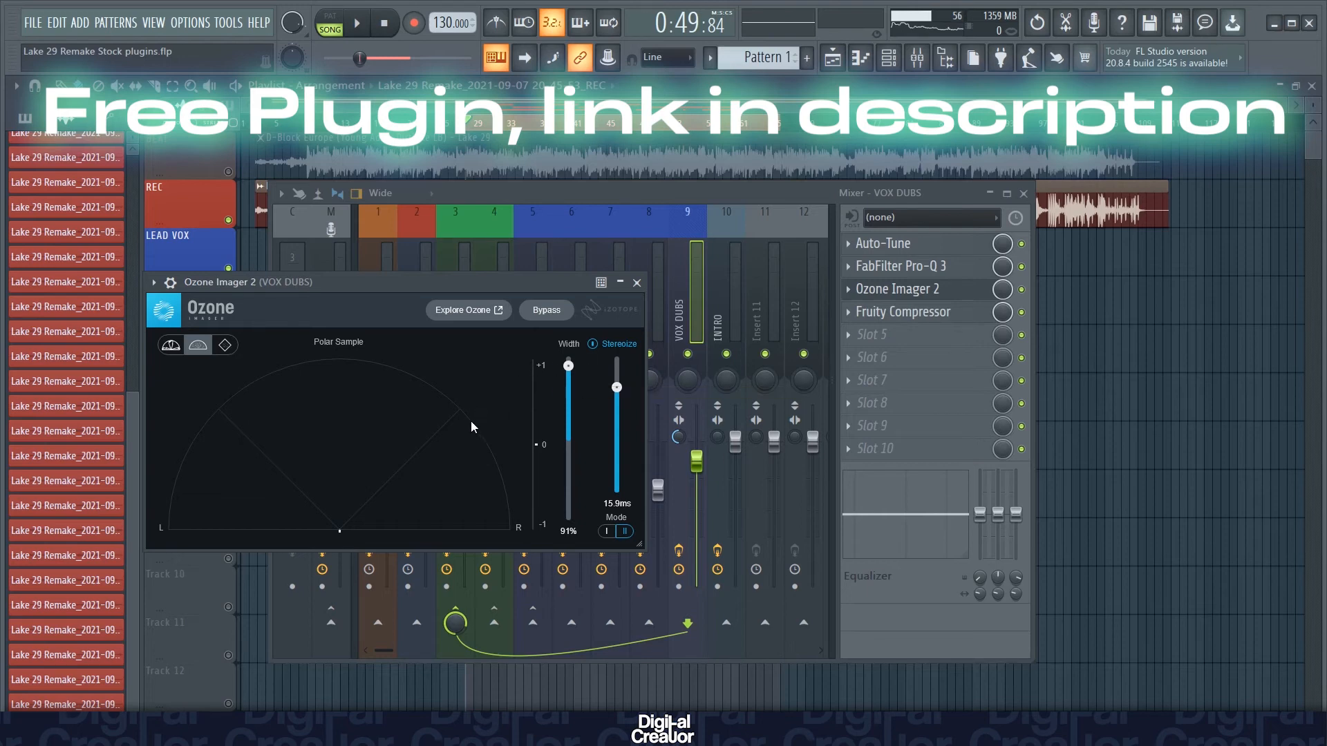
{"action": "left_click", "coordinate": [636, 282]}
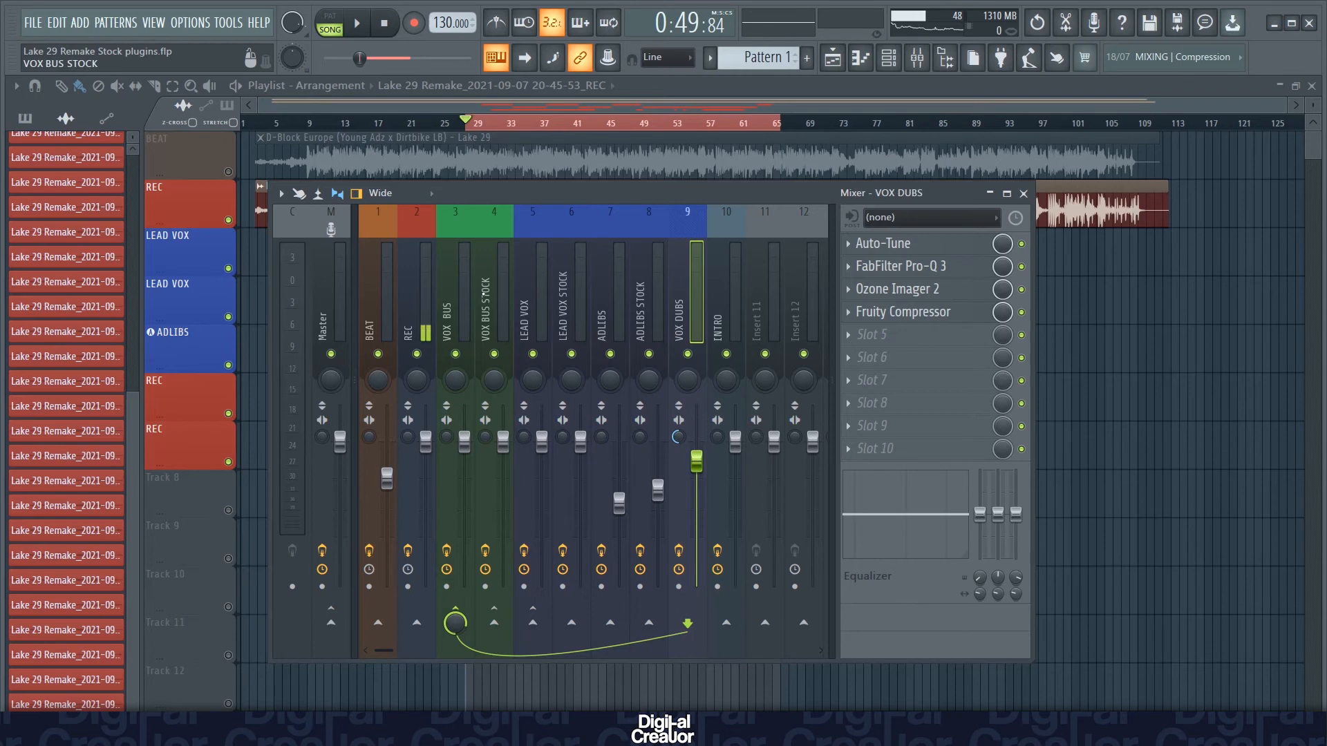
Turn off the SSLComp Stereo and Ozone 9 effects on the Master track, enable Fruity Compressor and review its settings.
{"action": "left_click", "coordinate": [486, 291]}
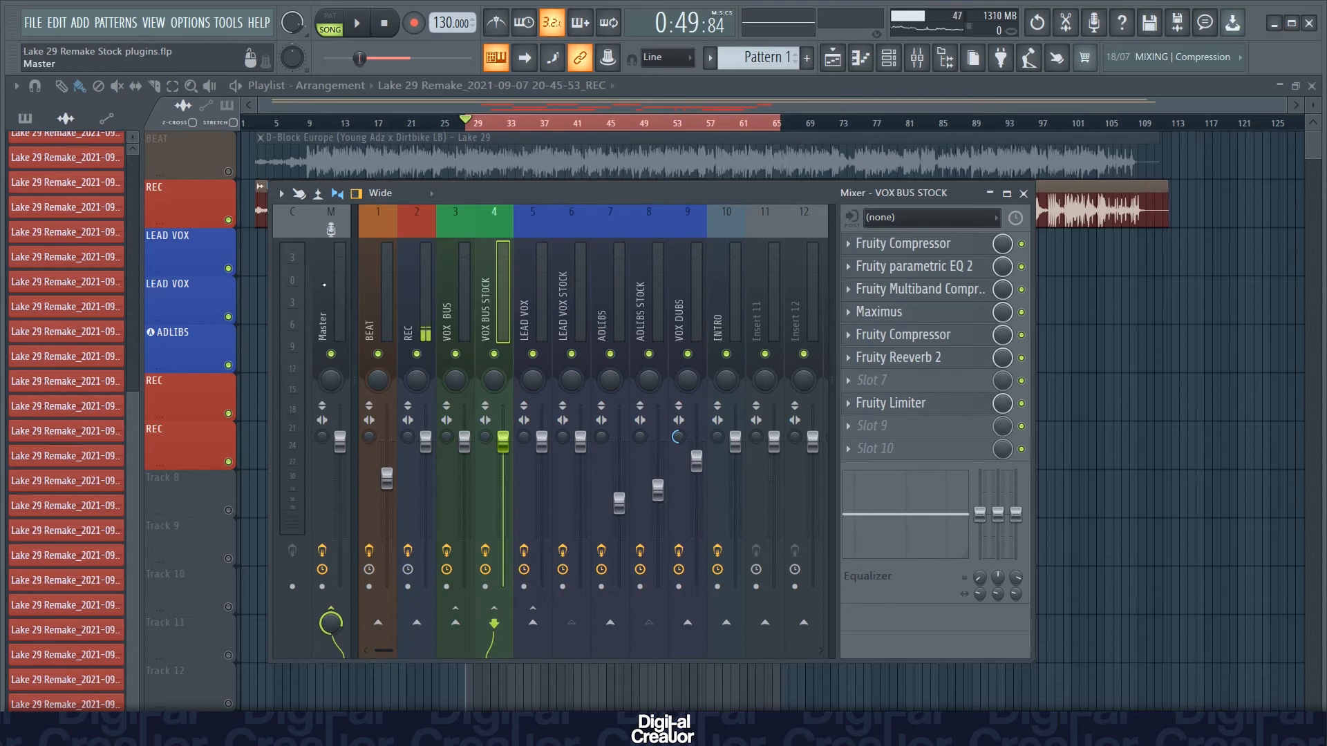
{"action": "left_click", "coordinate": [325, 291]}
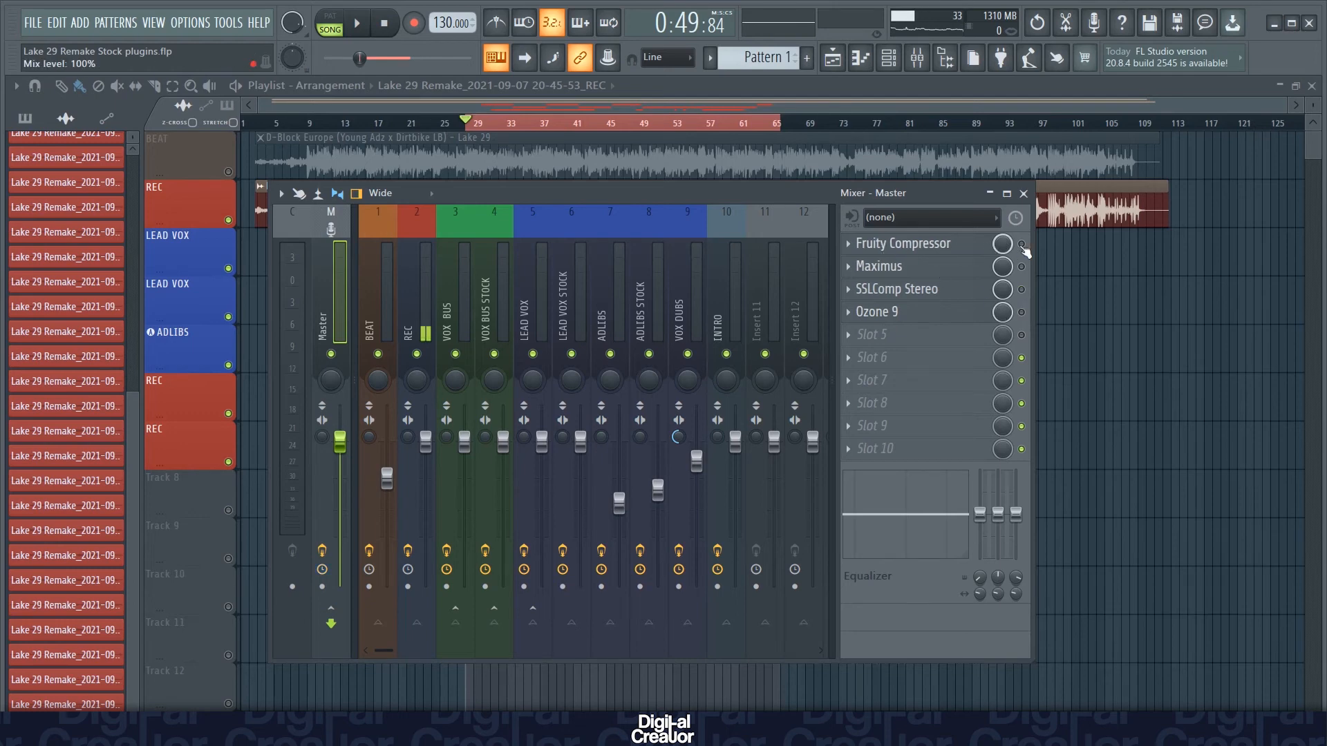
{"action": "left_click", "coordinate": [898, 243]}
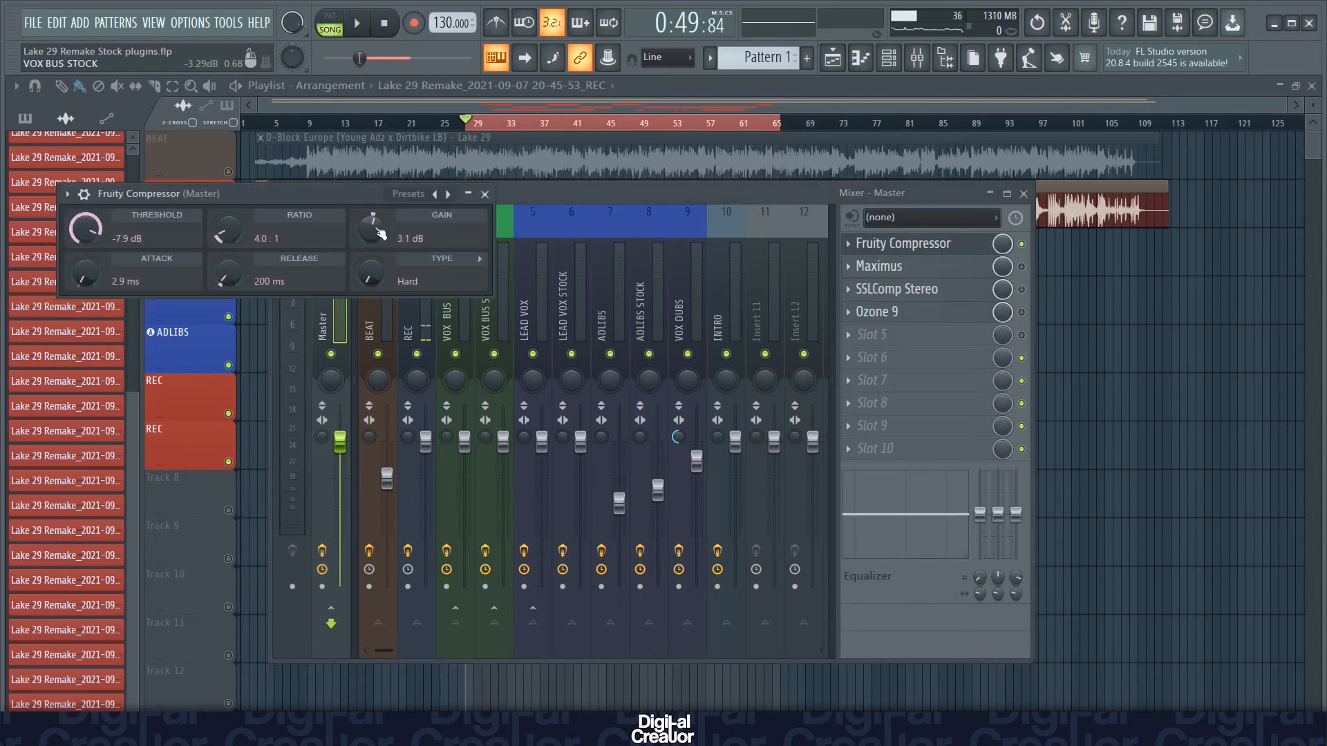
{"action": "left_click", "coordinate": [485, 195]}
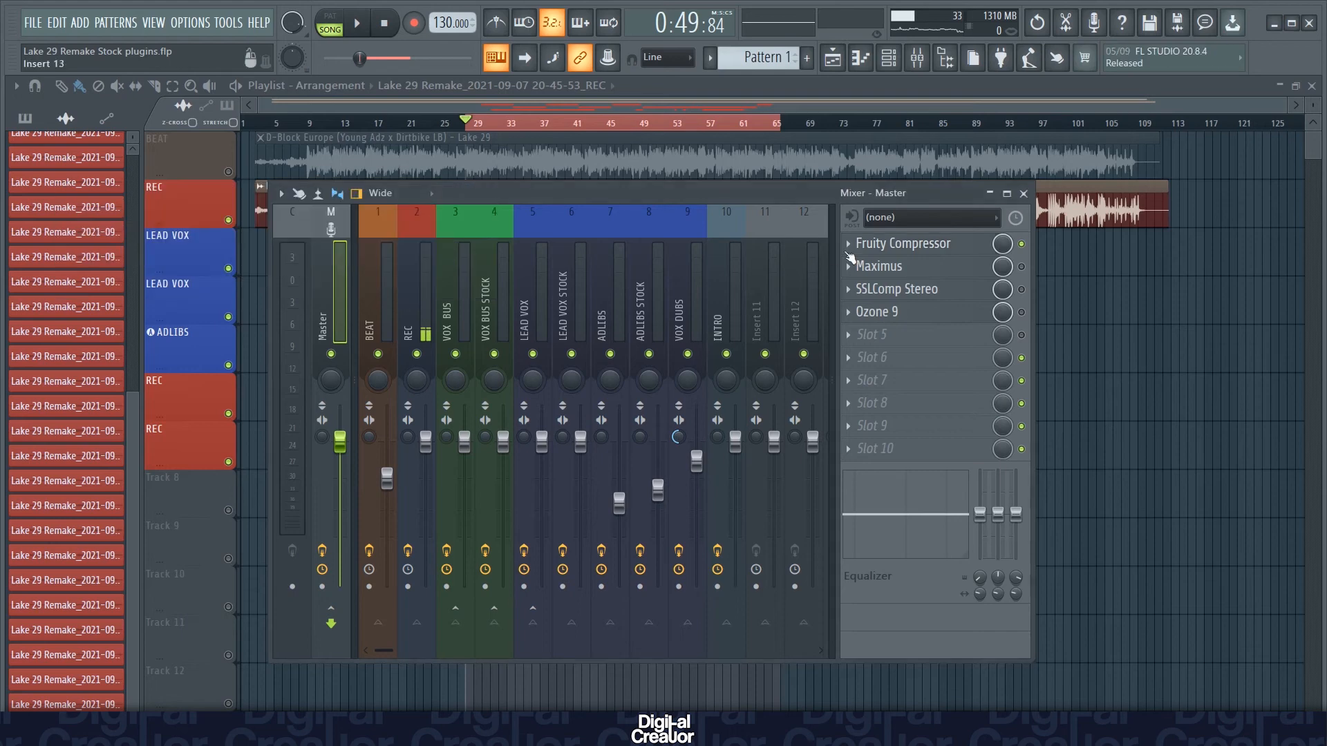
Load the Clear master preset in Maximus on the Master track, enable the effect and play back a short section of the song.
{"action": "left_click", "coordinate": [901, 271]}
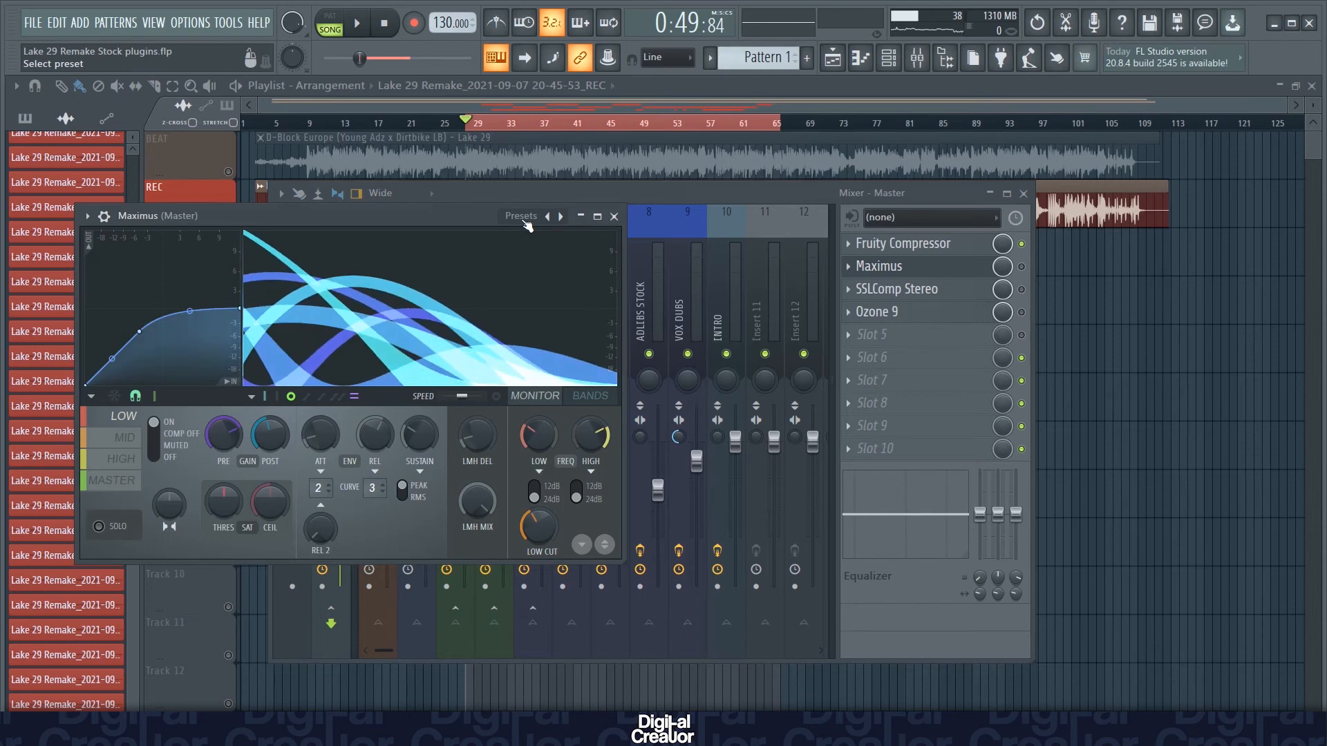
{"action": "left_click", "coordinate": [523, 217]}
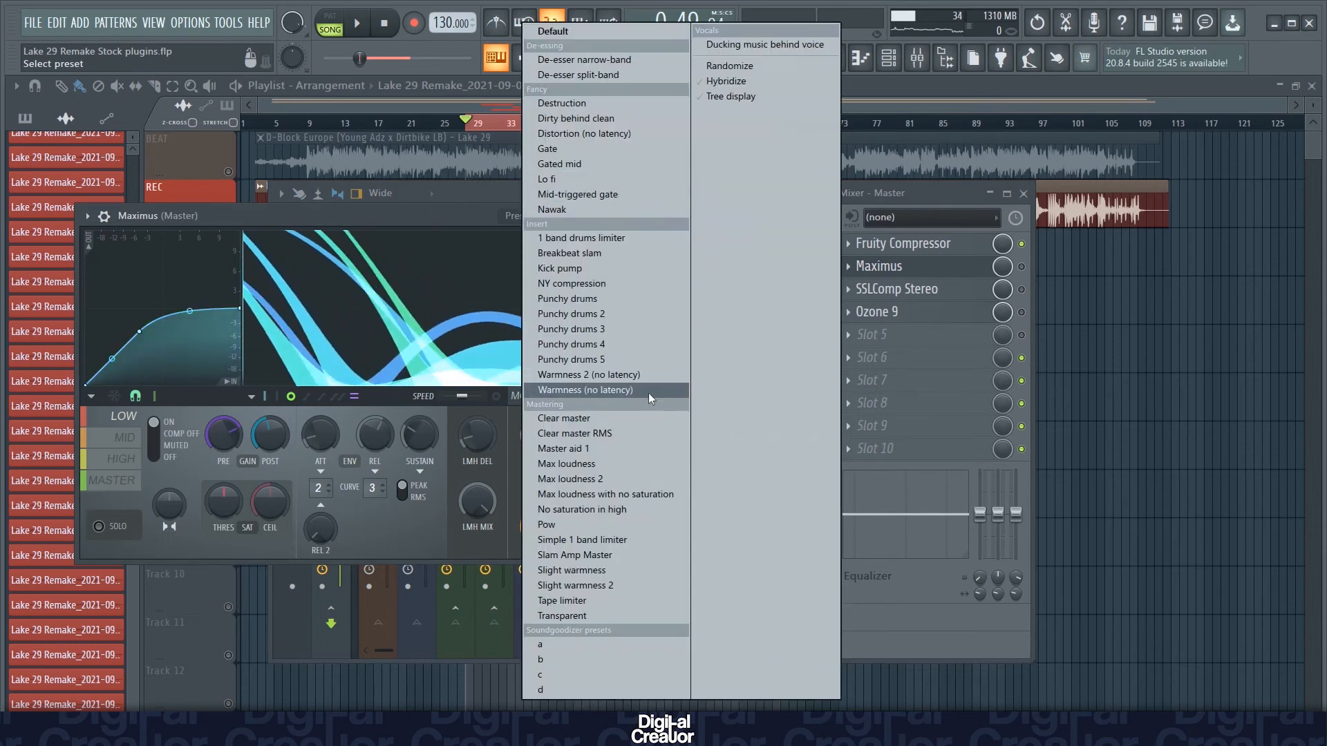
{"action": "left_click", "coordinate": [588, 422]}
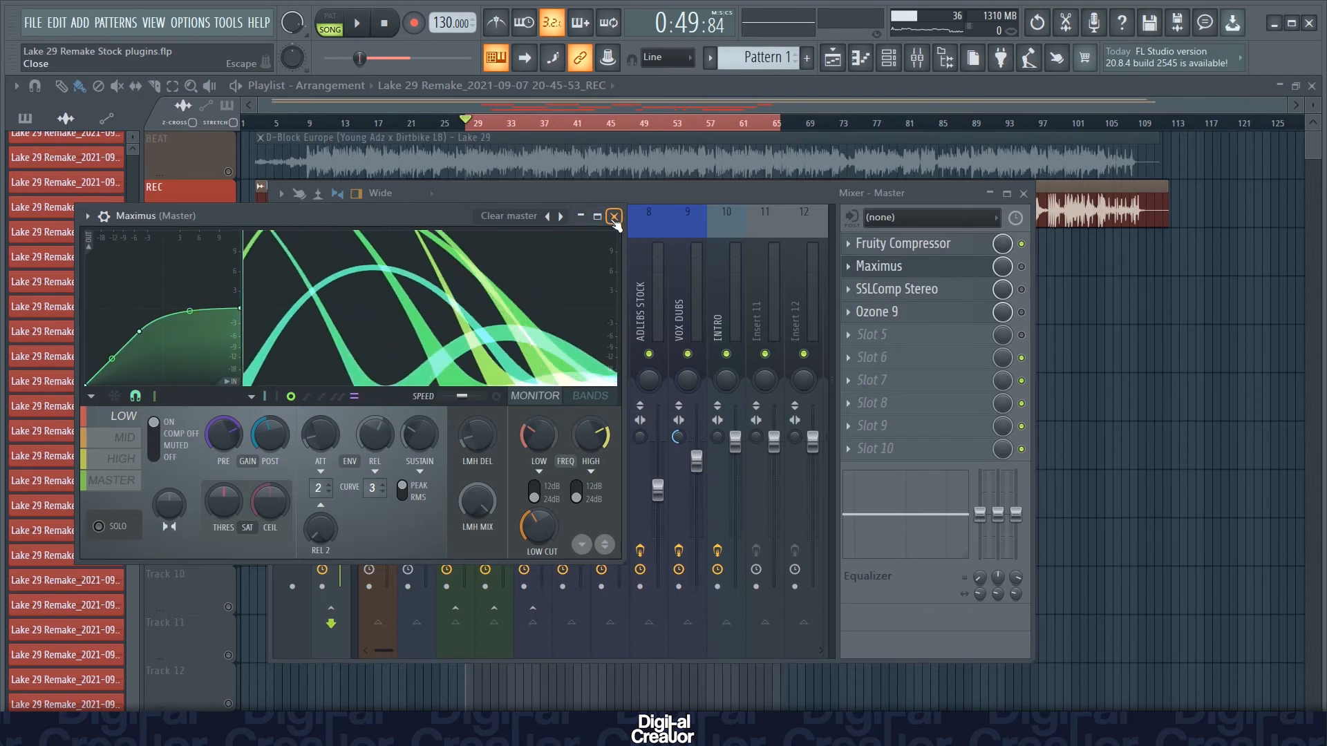
{"action": "left_click", "coordinate": [614, 217]}
{"action": "key", "text": "space"}
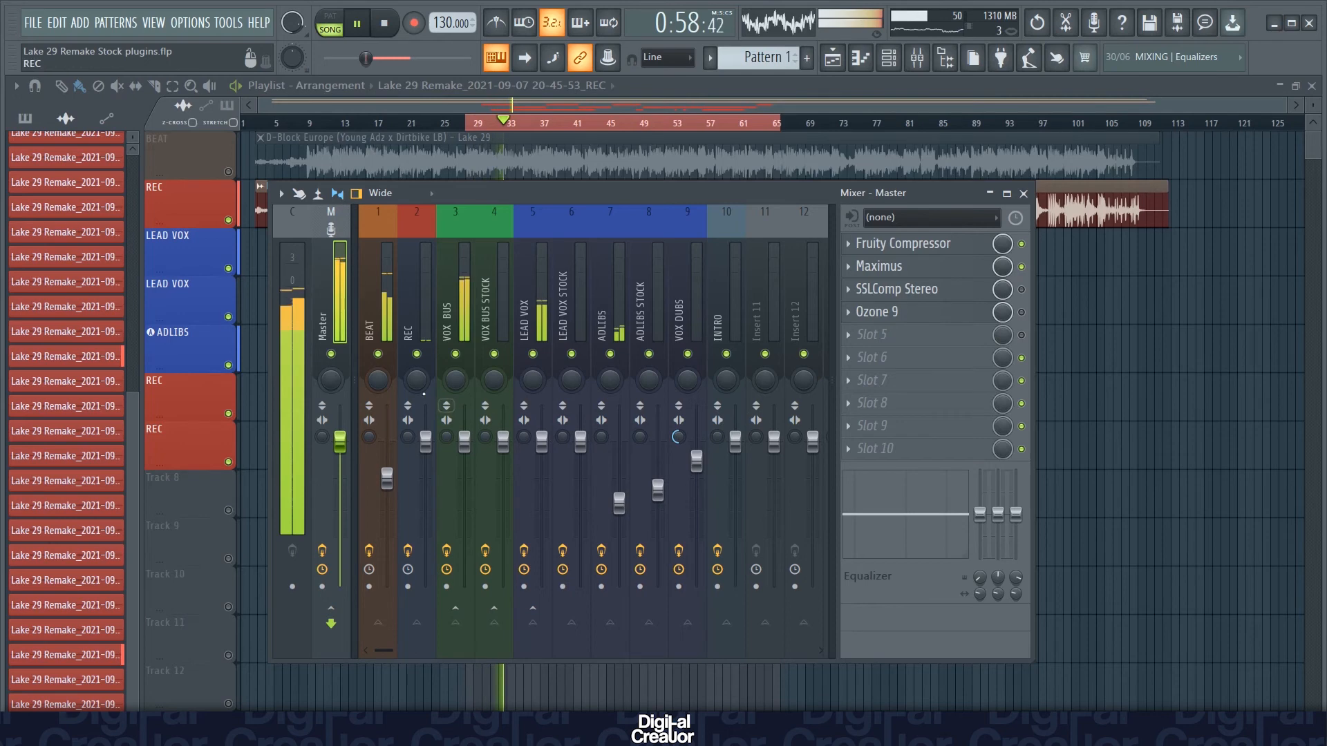
{"action": "key", "text": "space"}
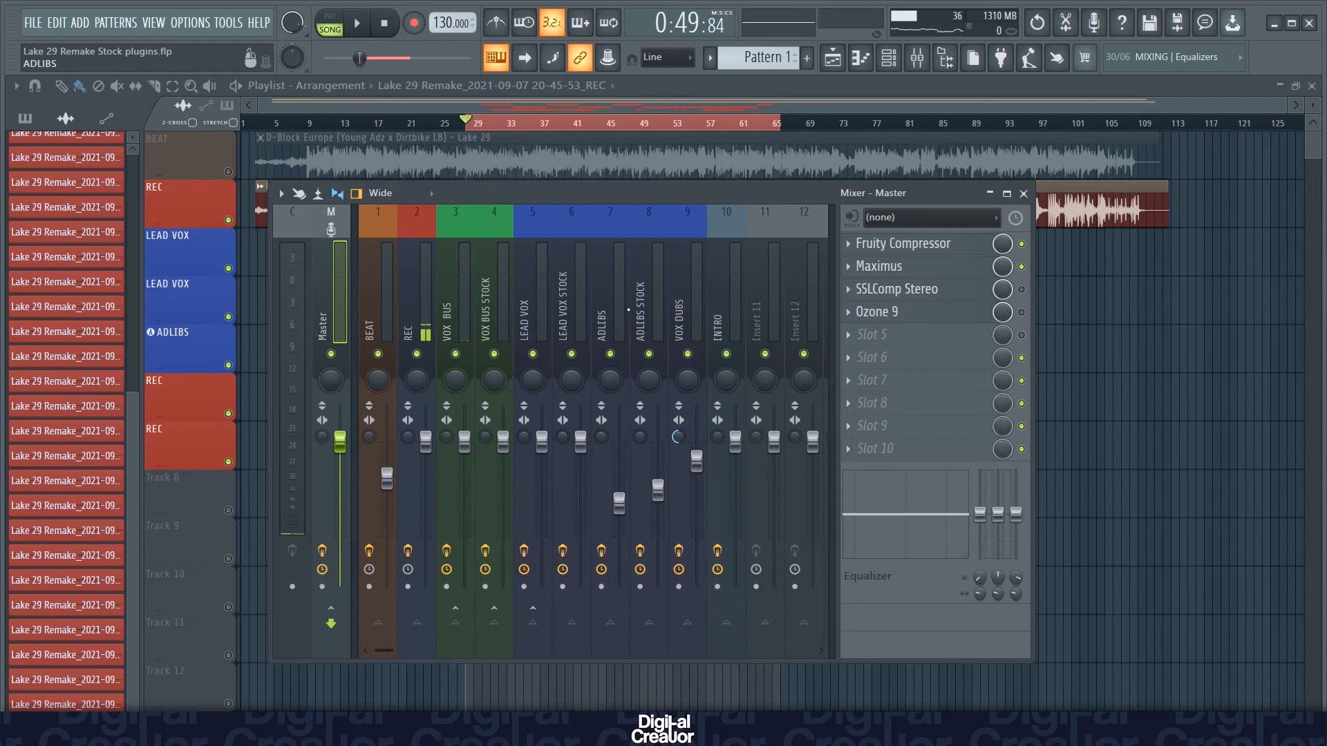
Review the FabFilter Pro-Q 3 curve on the ADLIBS track, then open that track's Fruity parametric EQ 2.
{"action": "left_click", "coordinate": [619, 304]}
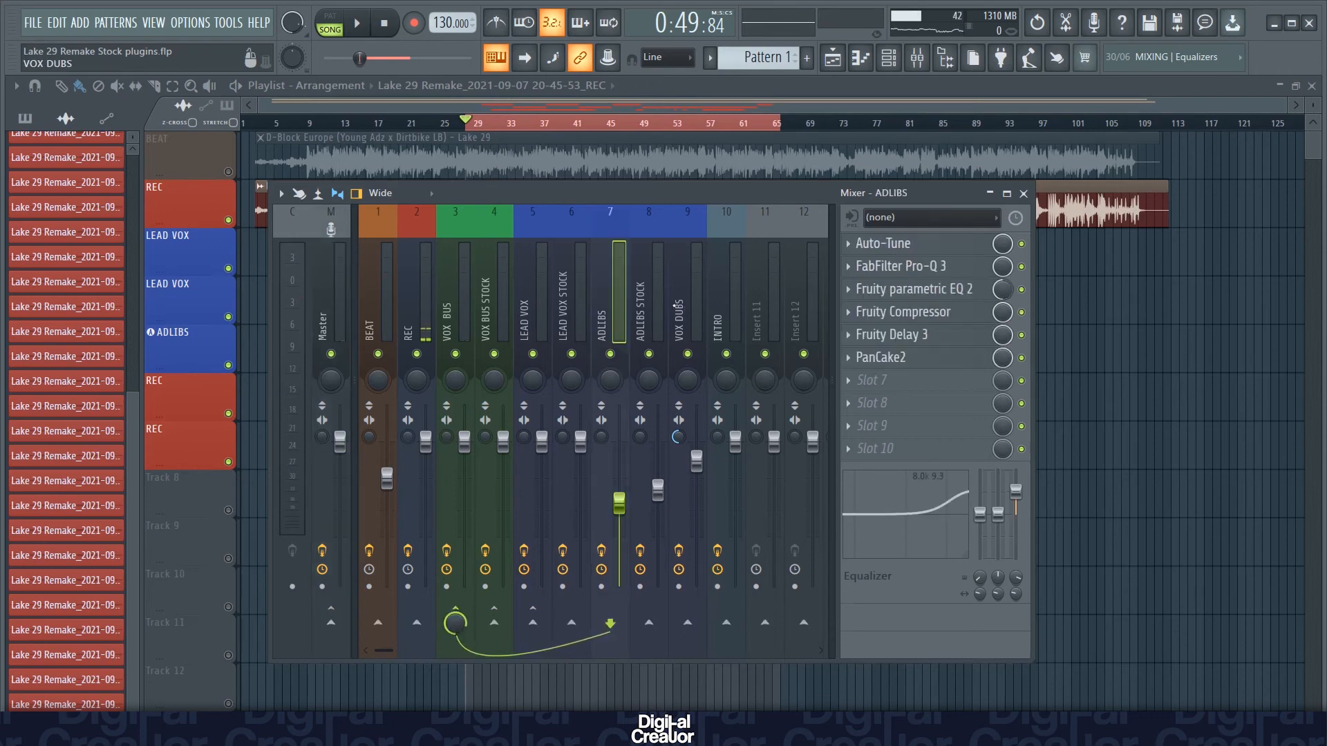
{"action": "left_click", "coordinate": [932, 275]}
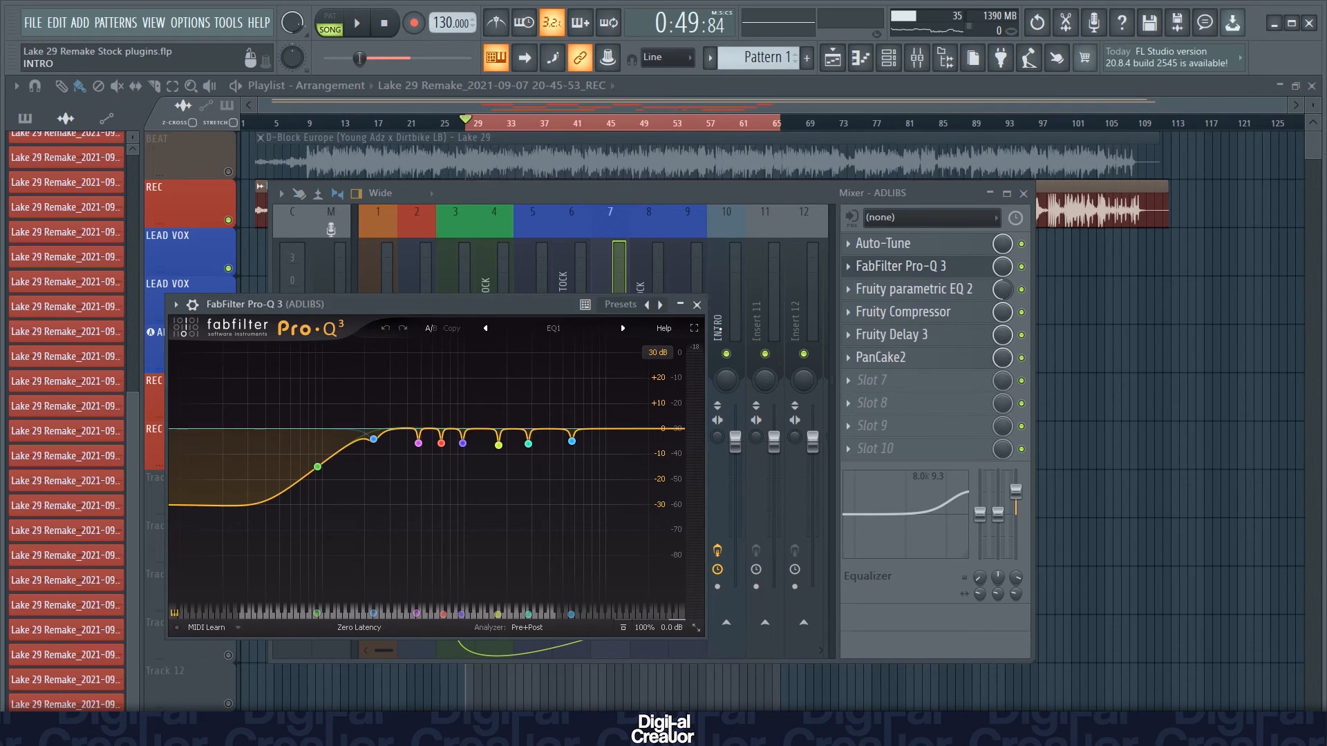
{"action": "left_click", "coordinate": [700, 305]}
{"action": "left_click", "coordinate": [912, 289]}
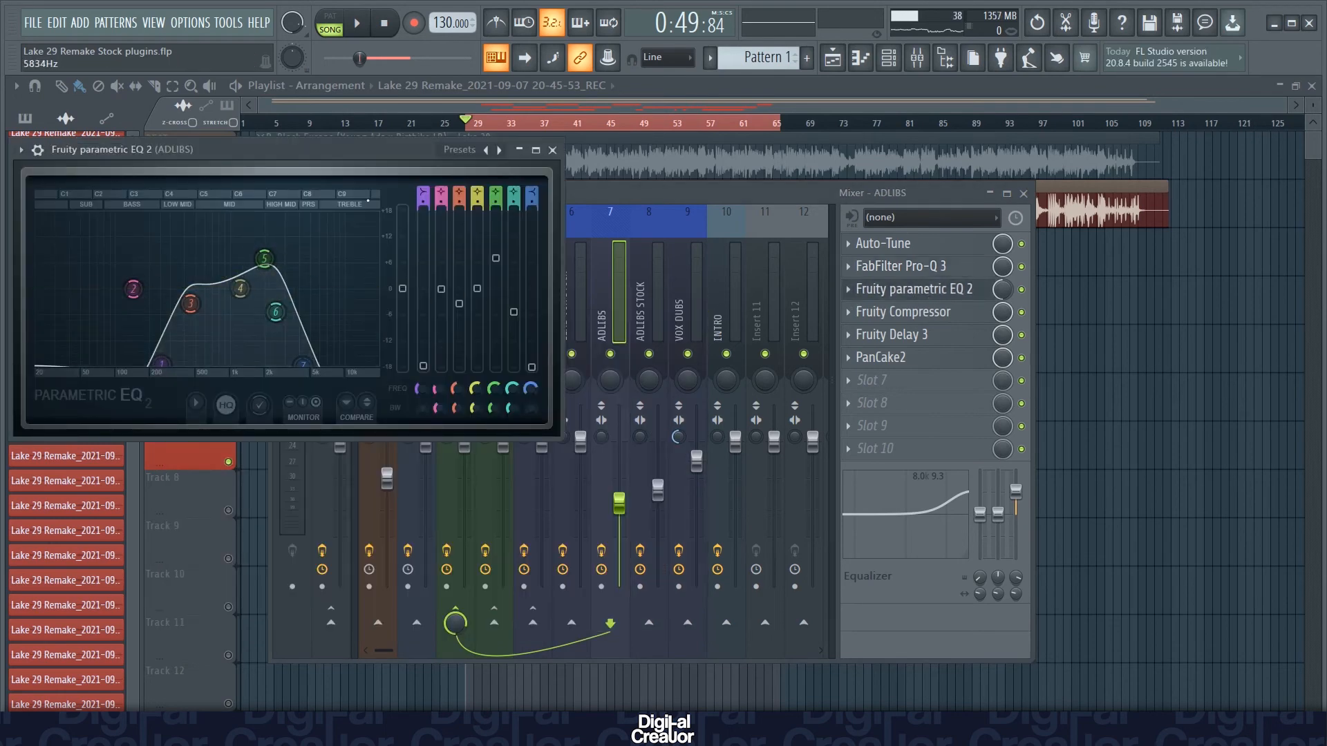
{"action": "left_click", "coordinate": [461, 150]}
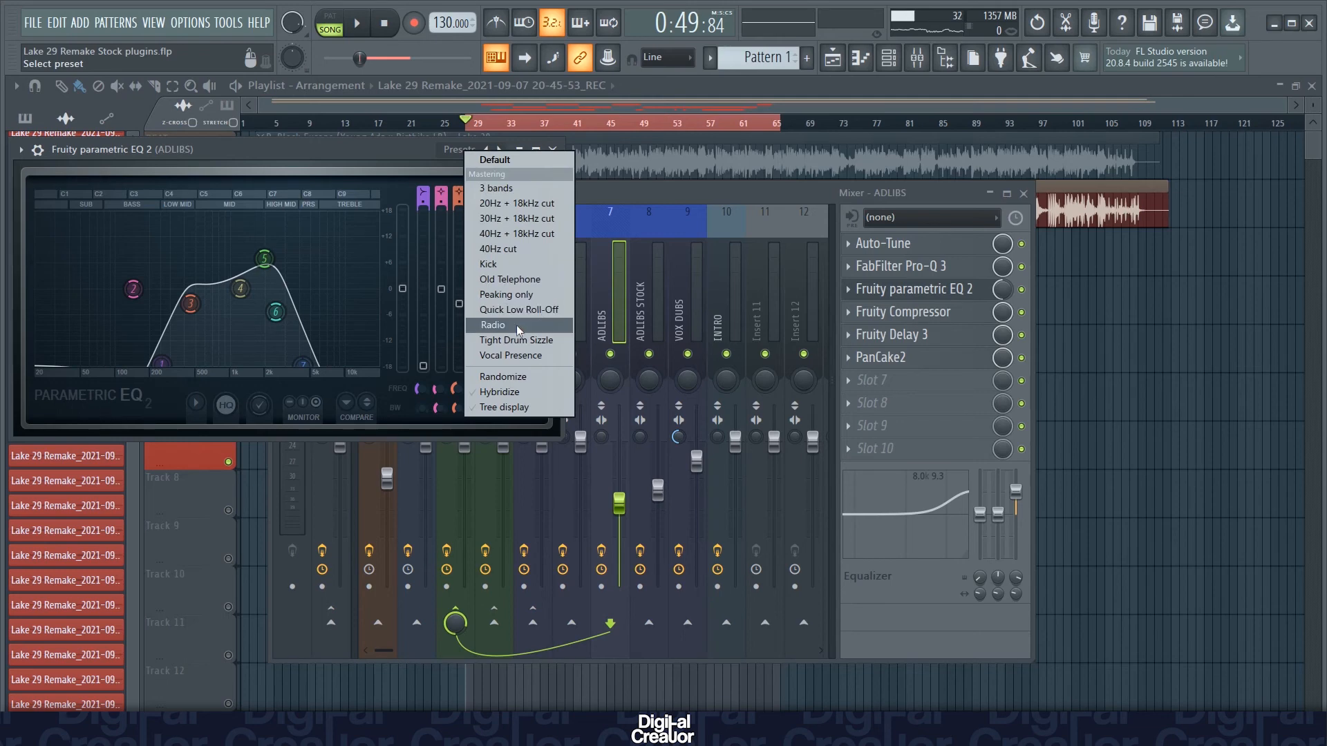
{"action": "key", "text": "Up"}
{"action": "key", "text": "Up"}
{"action": "key", "text": "Up"}
{"action": "key", "text": "Up"}
{"action": "key", "text": "Up"}
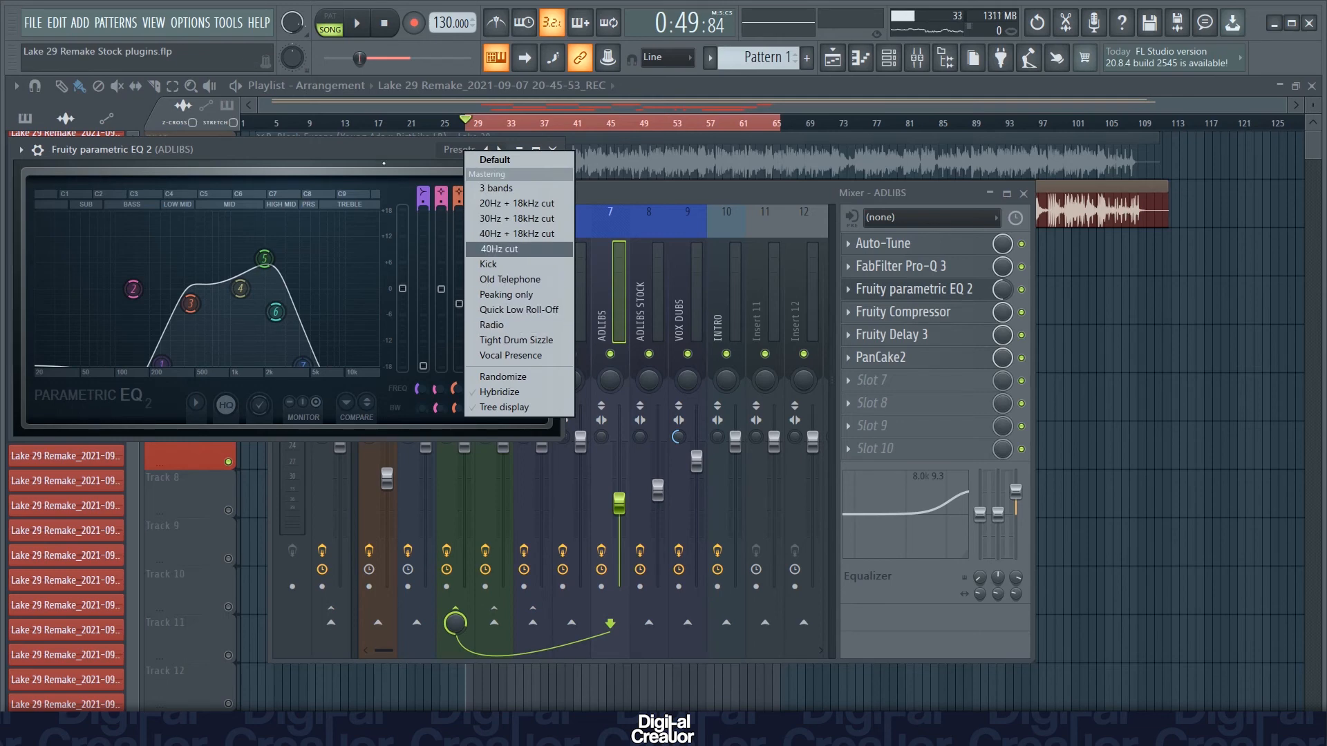
{"action": "left_click", "coordinate": [384, 164]}
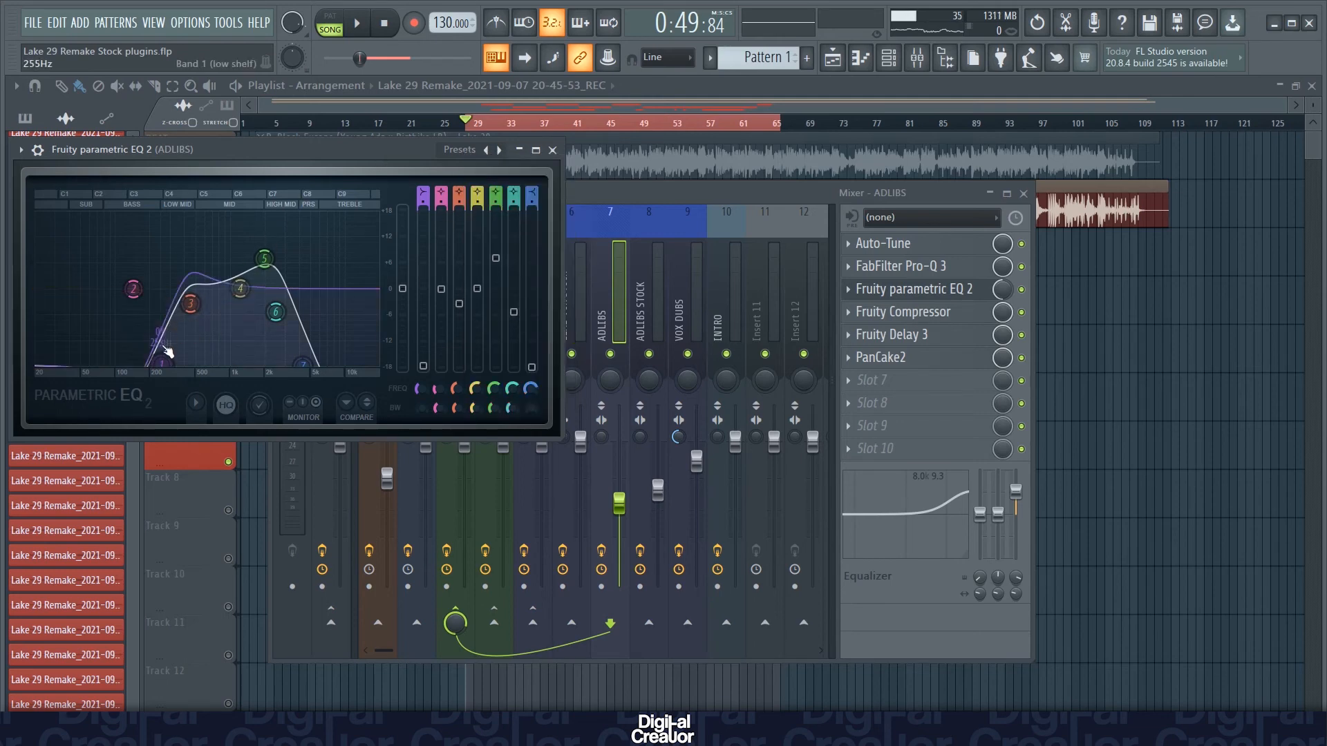
Lower band 1 of the ADLIBS Fruity parametric EQ 2 to about 194 Hz and close the equalizer.
{"action": "left_click_drag", "start_coordinate": [161, 362], "coordinate": [149, 361]}
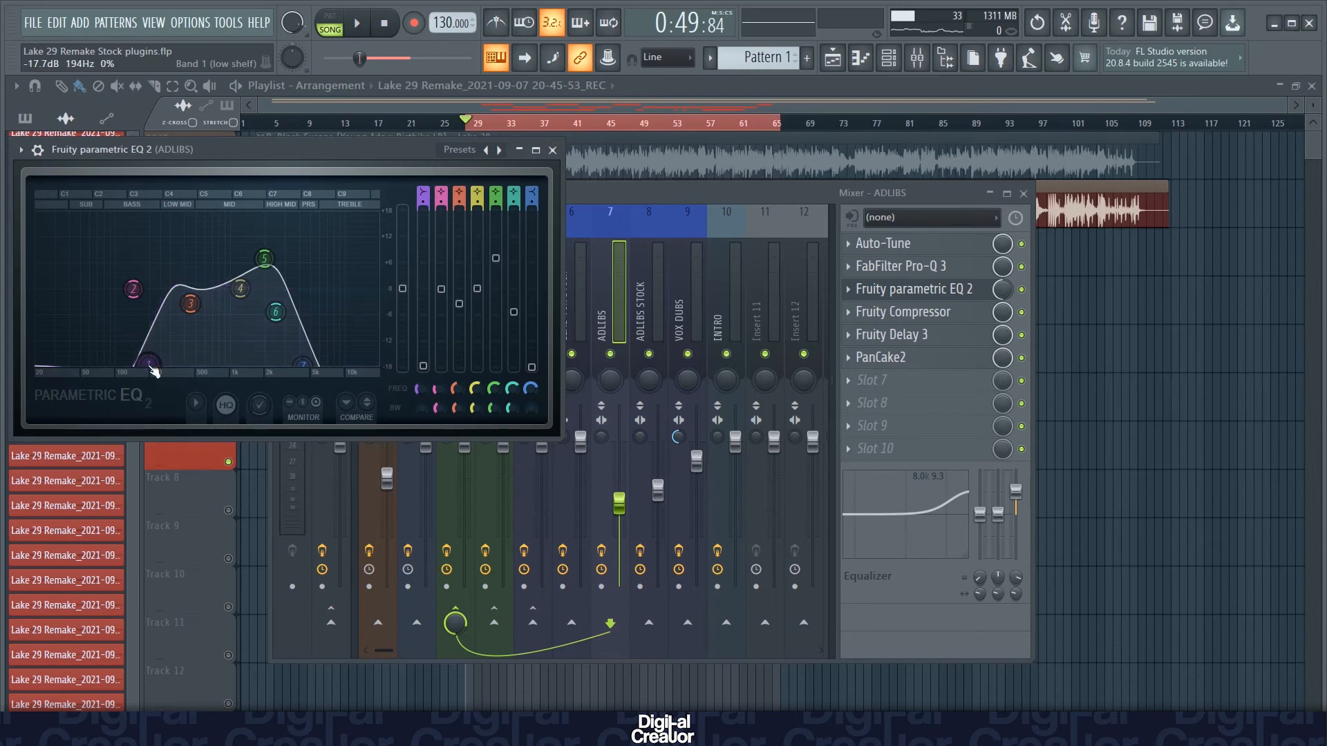
{"action": "left_click", "coordinate": [552, 150]}
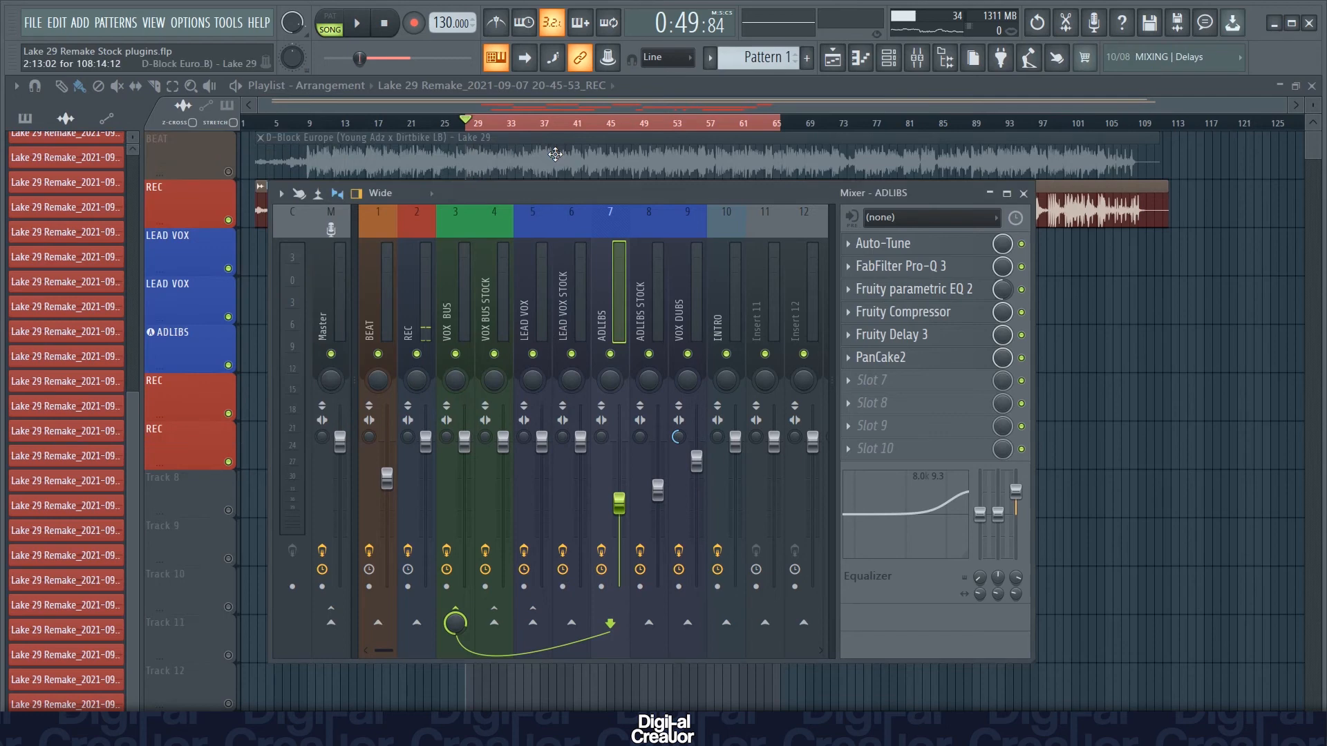
Review the Fruity Compressor and Fruity Delay 3 settings on the ADLIBS track, closing each plugin.
{"action": "left_click", "coordinate": [944, 314]}
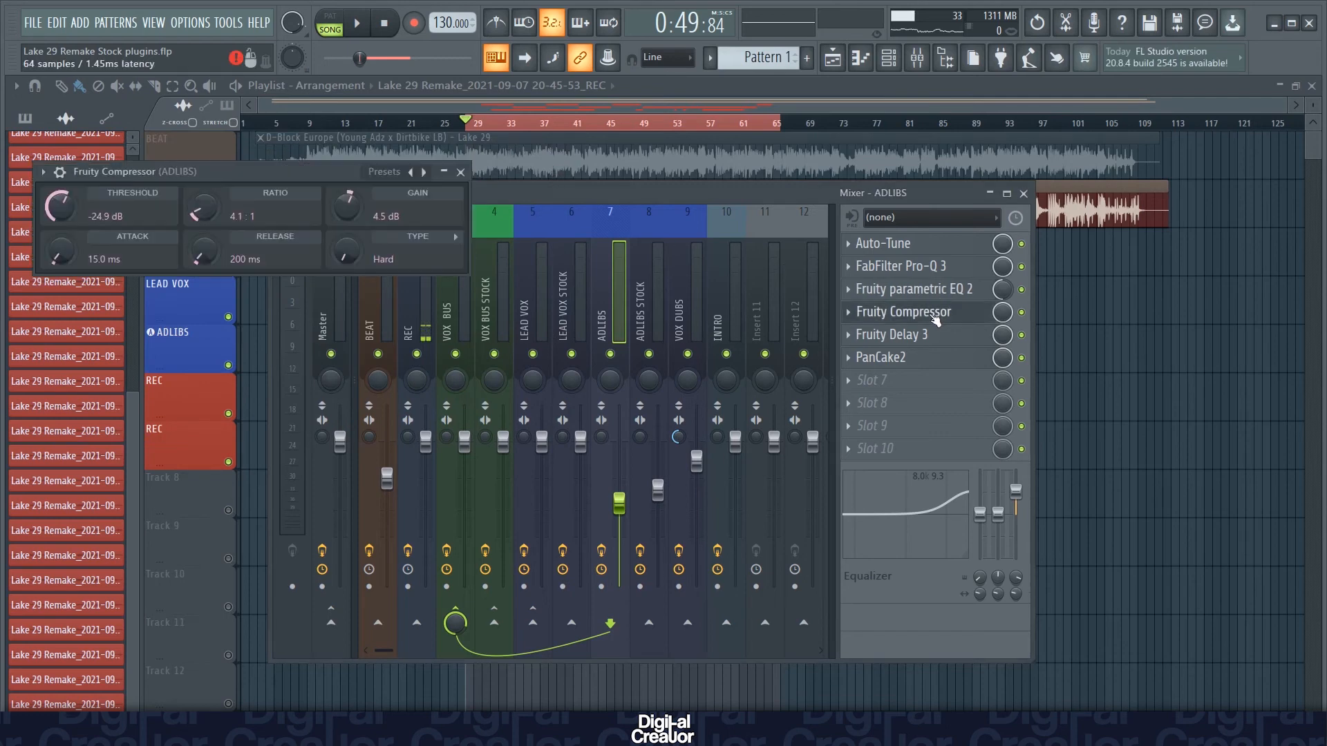
{"action": "left_click", "coordinate": [461, 172]}
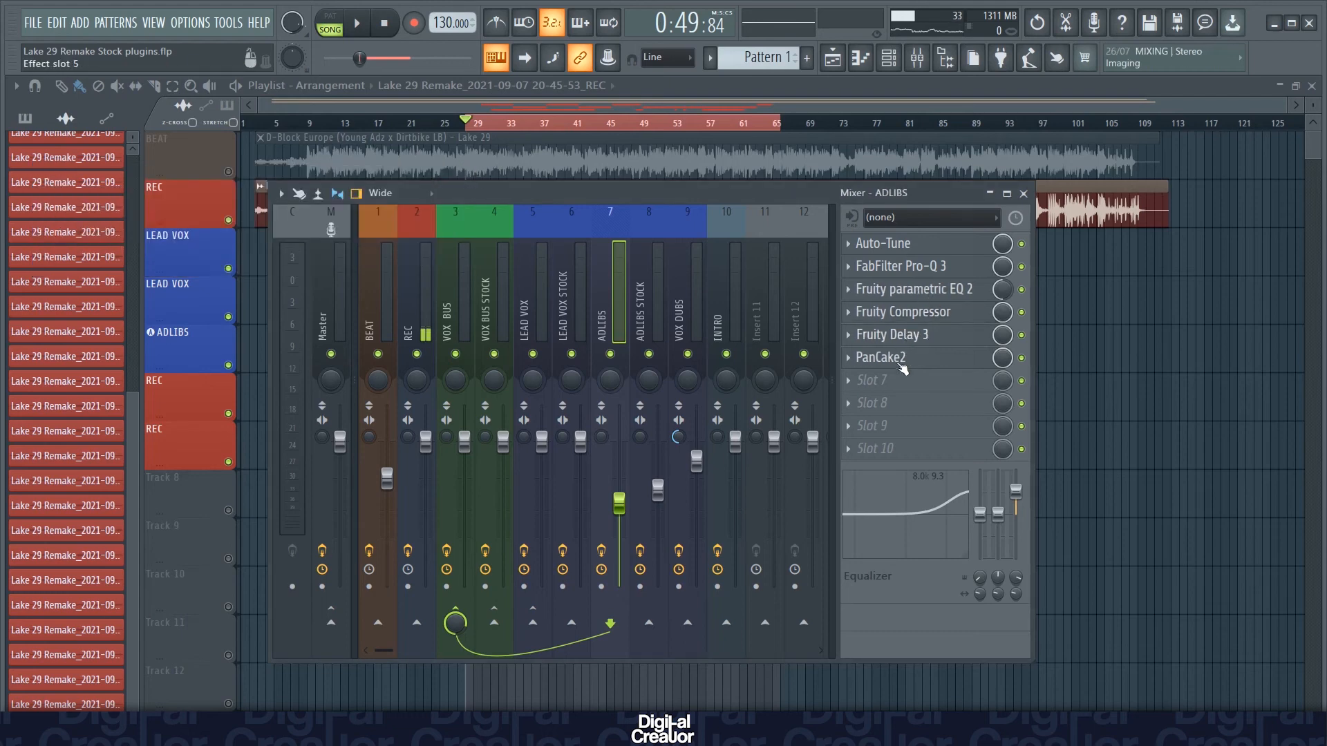
{"action": "left_click", "coordinate": [915, 338]}
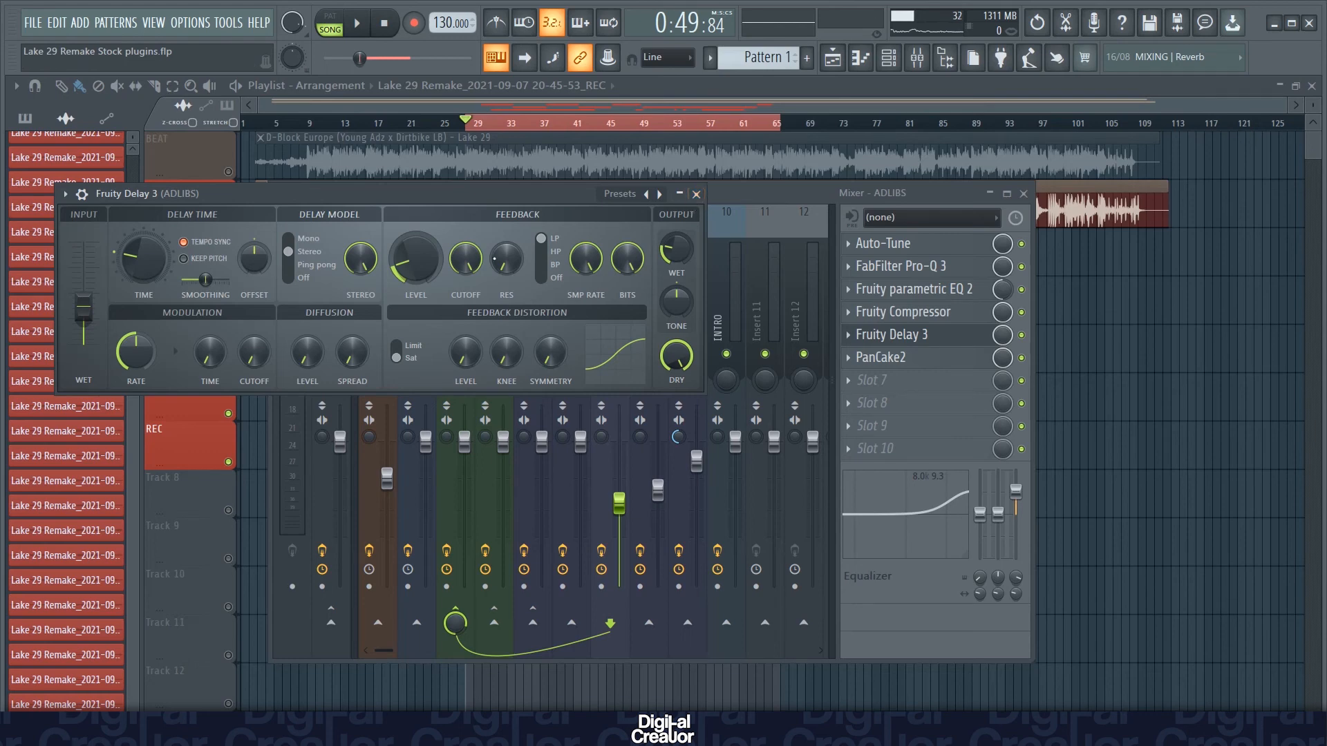
{"action": "left_click", "coordinate": [696, 193]}
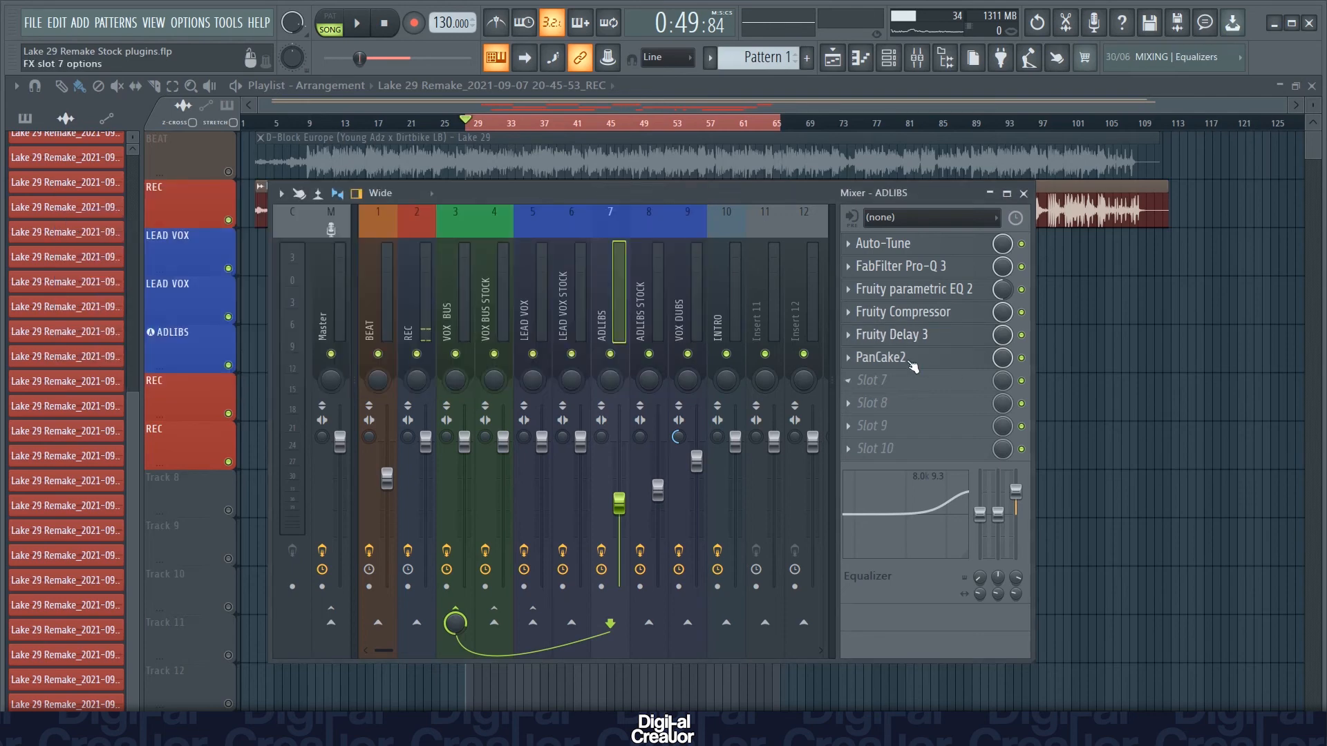
Set PanCake2's LFO length on the ADLIBS track to 1 Bar (4/4) and close the plugin.
{"action": "left_click", "coordinate": [899, 363]}
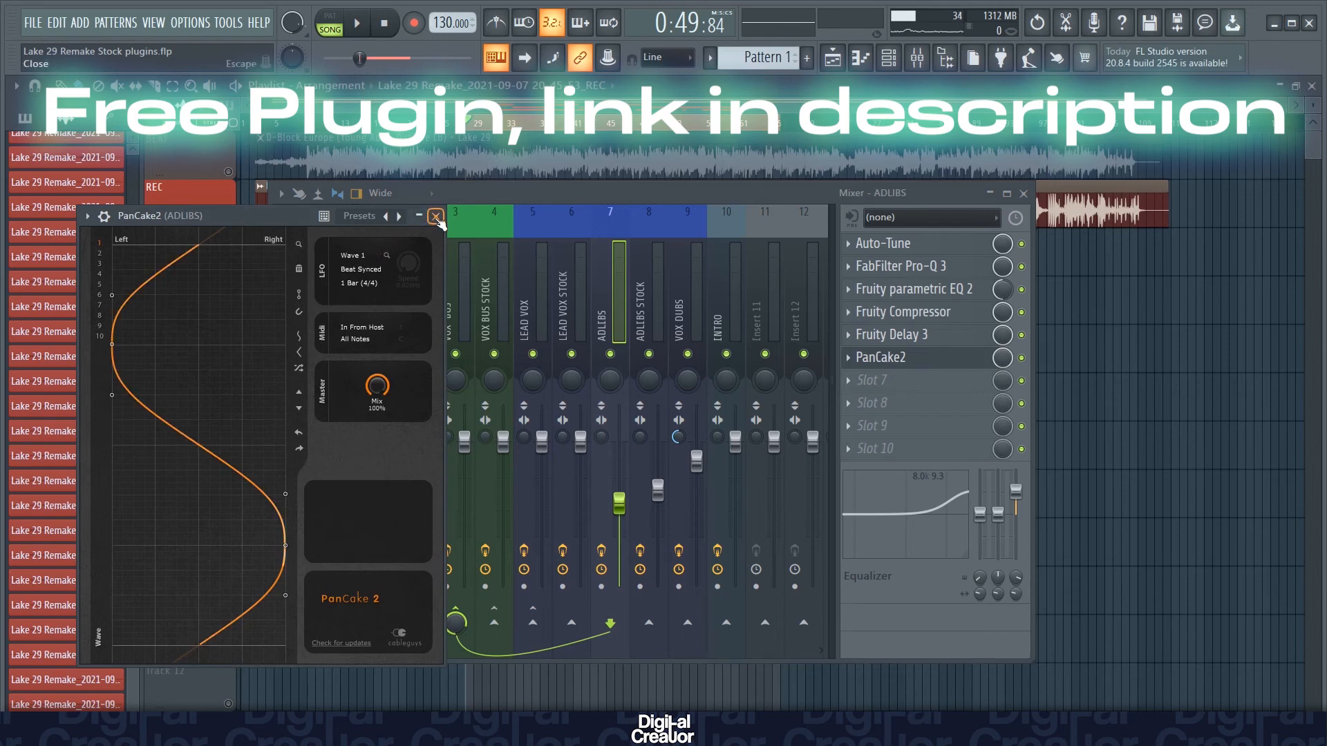
{"action": "left_click", "coordinate": [358, 283]}
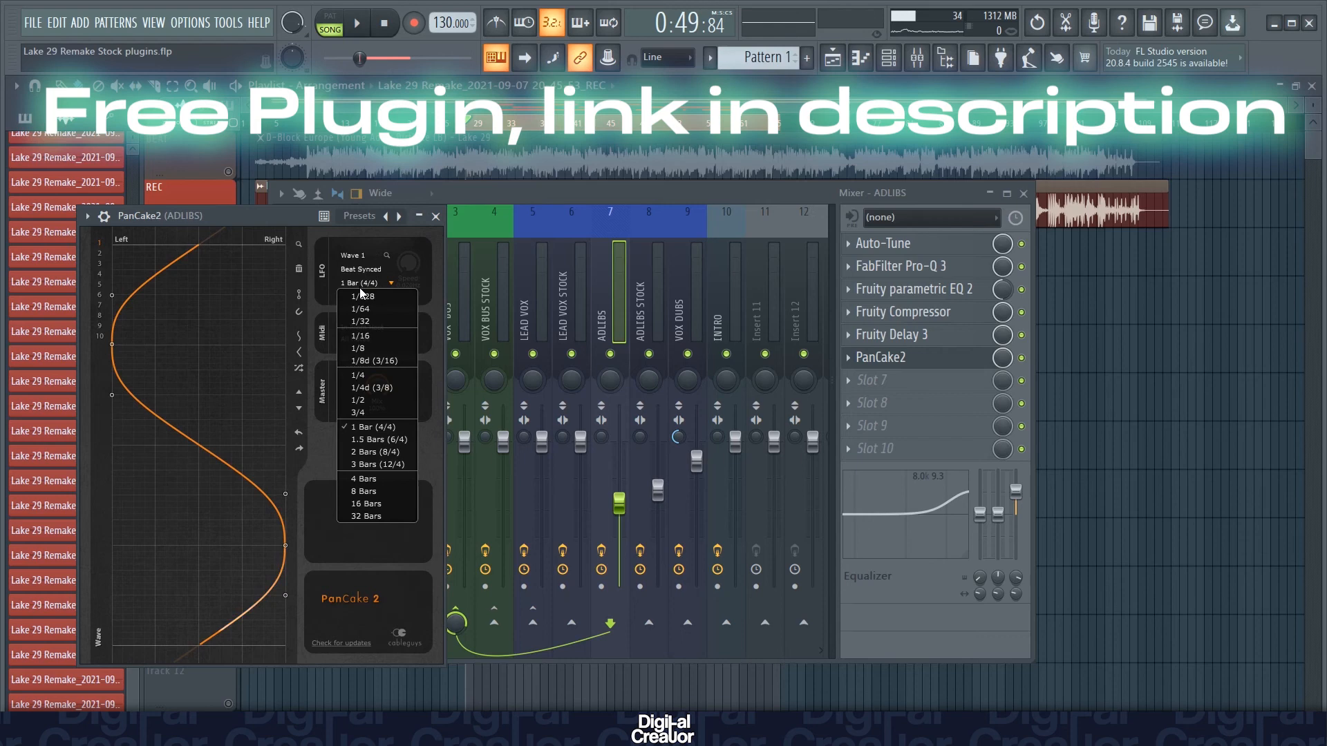
{"action": "left_click", "coordinate": [376, 429]}
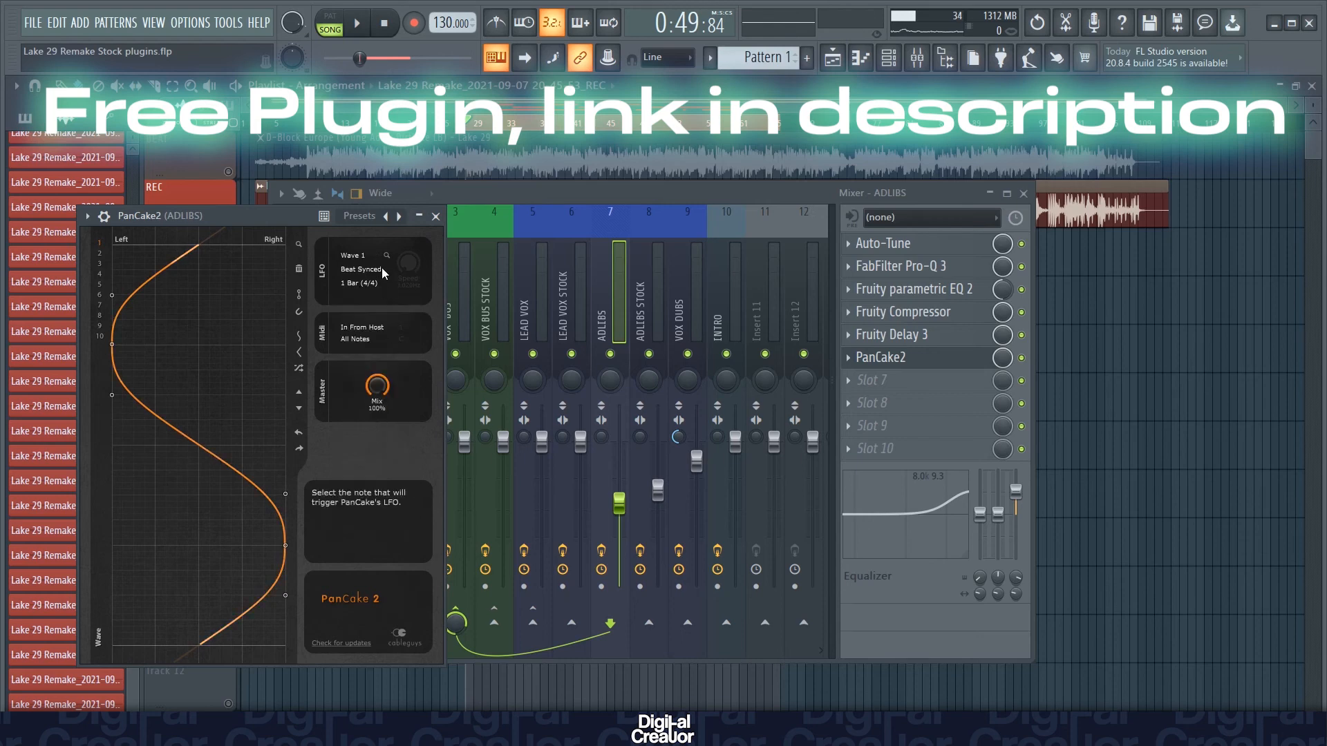
{"action": "left_click", "coordinate": [436, 216]}
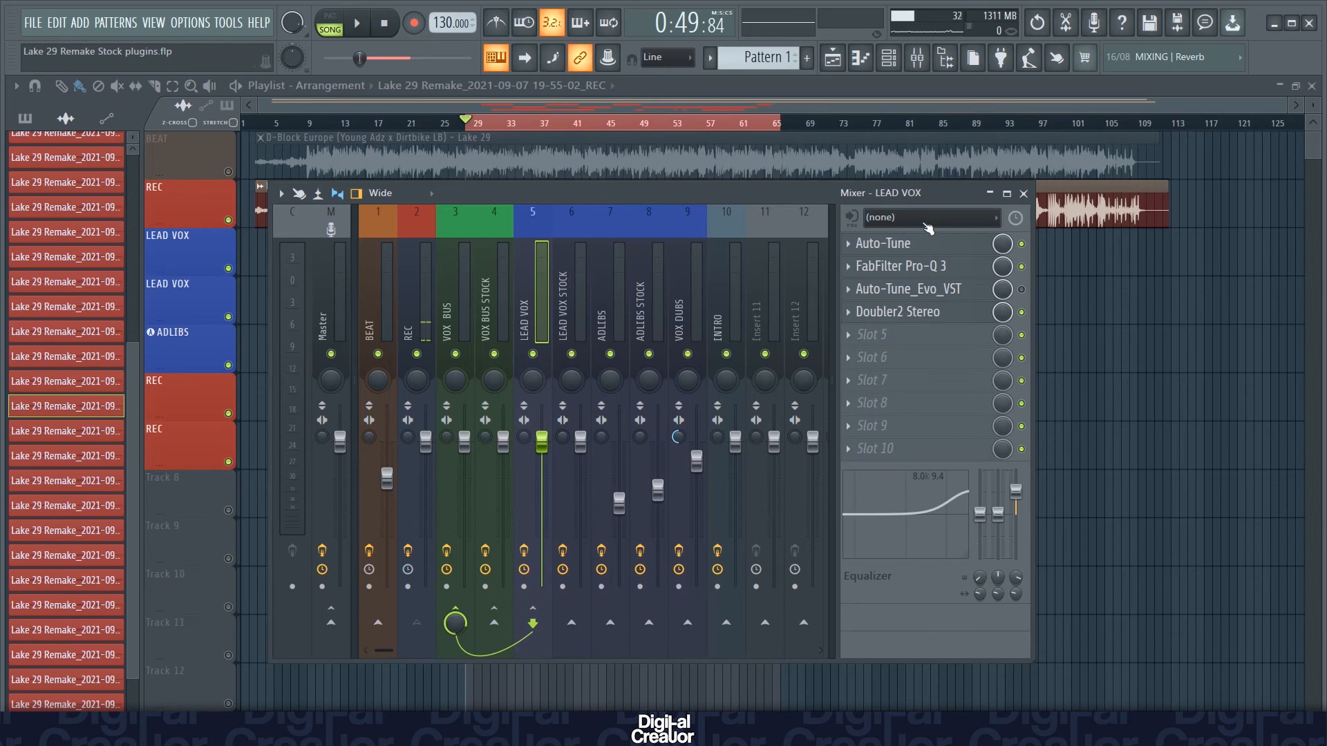
Close the mixer and route the first clip on the upper LEAD VOX playlist track to mixer track 6, LEAD VOX STOCK.
{"action": "left_click", "coordinate": [1024, 194]}
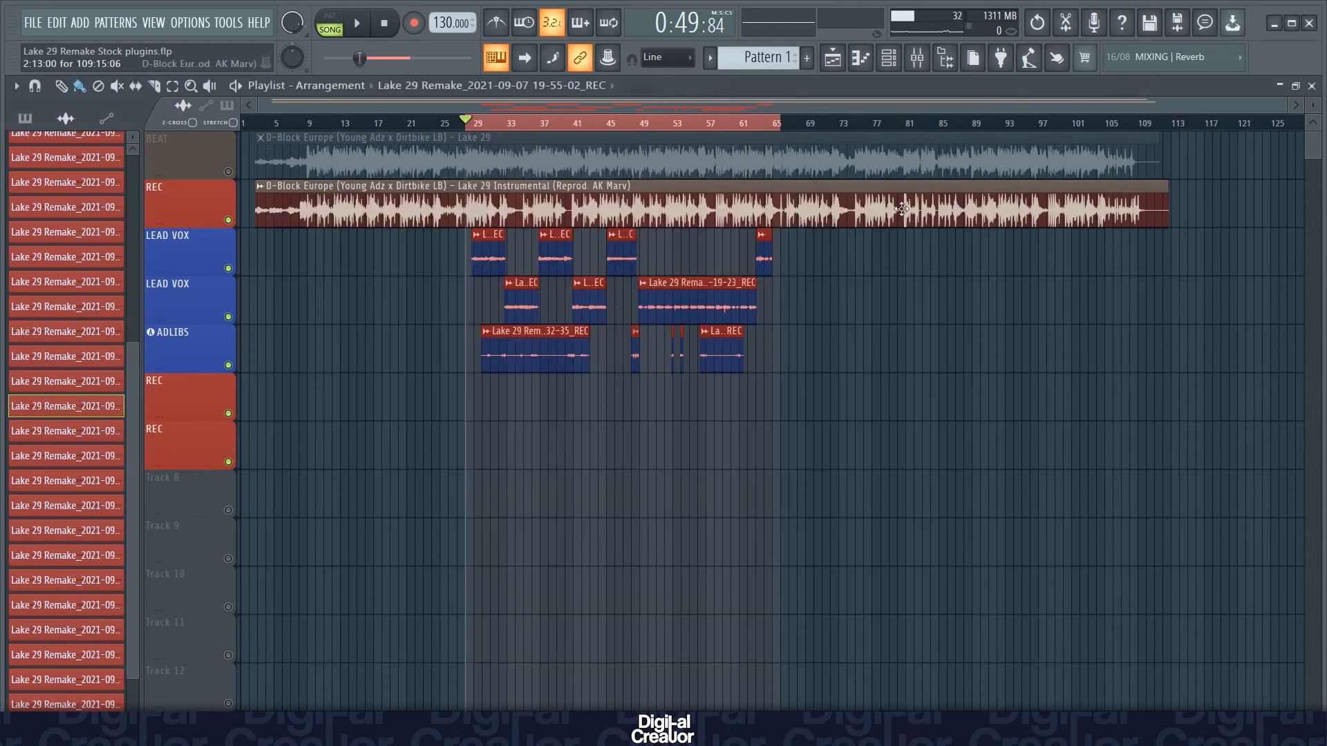
{"action": "scroll", "coordinate": [487, 266], "scroll_direction": "up", "scroll_amount": 2}
{"action": "double_click", "coordinate": [487, 261]}
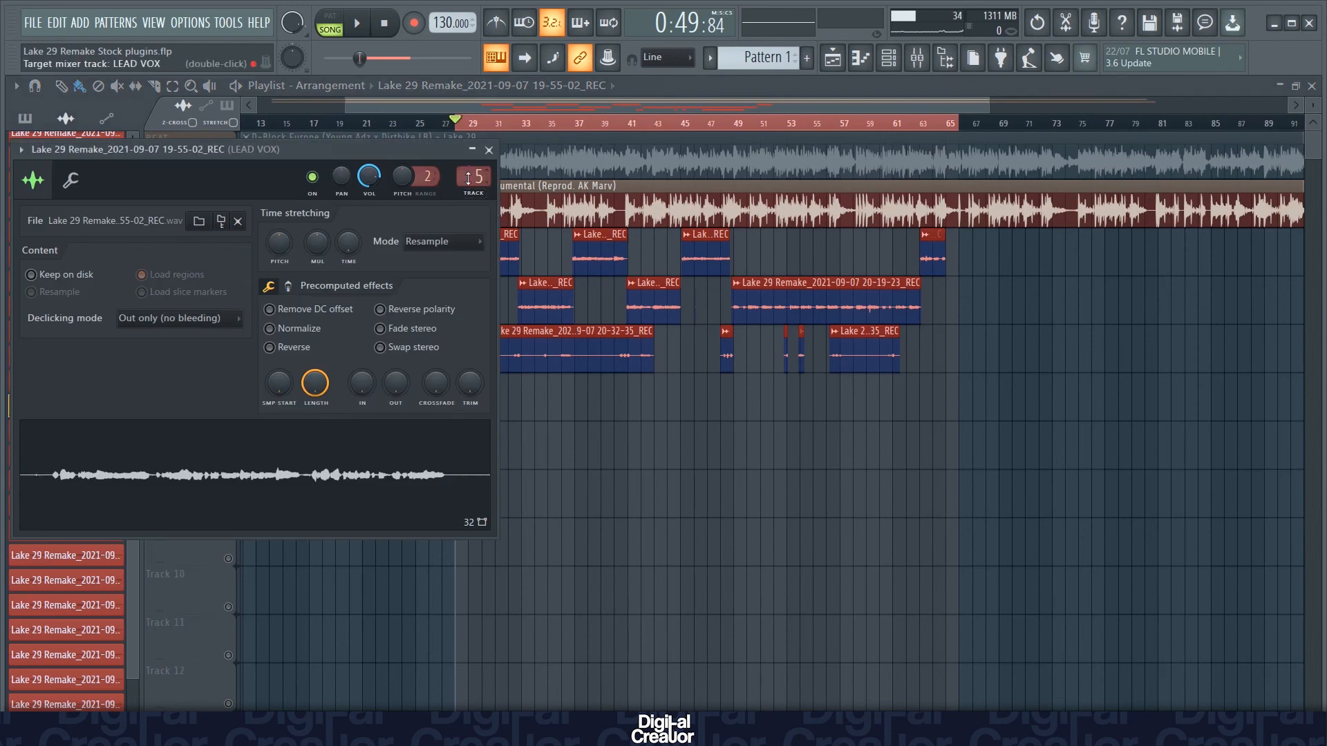
{"action": "left_click_drag", "start_coordinate": [468, 178], "coordinate": [467, 172]}
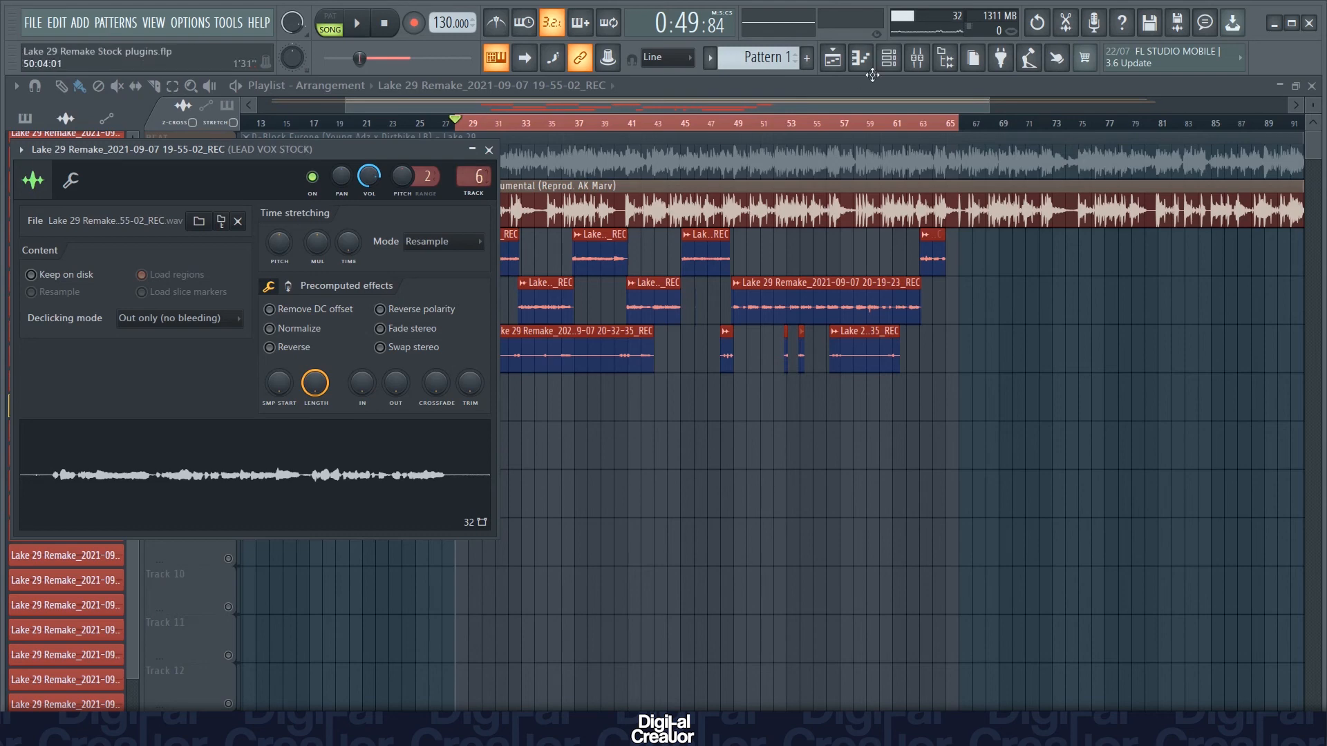
Check the LEAD VOX STOCK effect chain in the mixer, then close the mixer and the first clip's settings.
{"action": "left_click", "coordinate": [916, 57]}
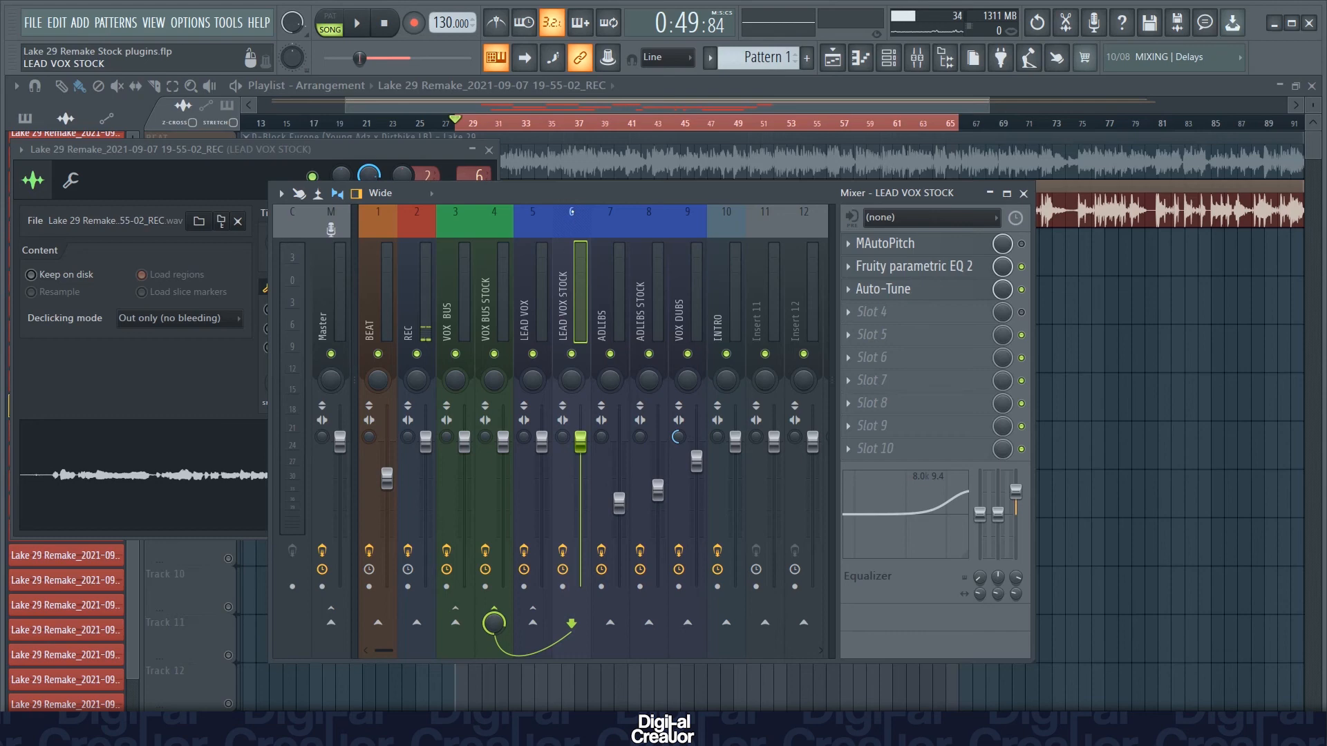
{"action": "left_click", "coordinate": [1023, 193]}
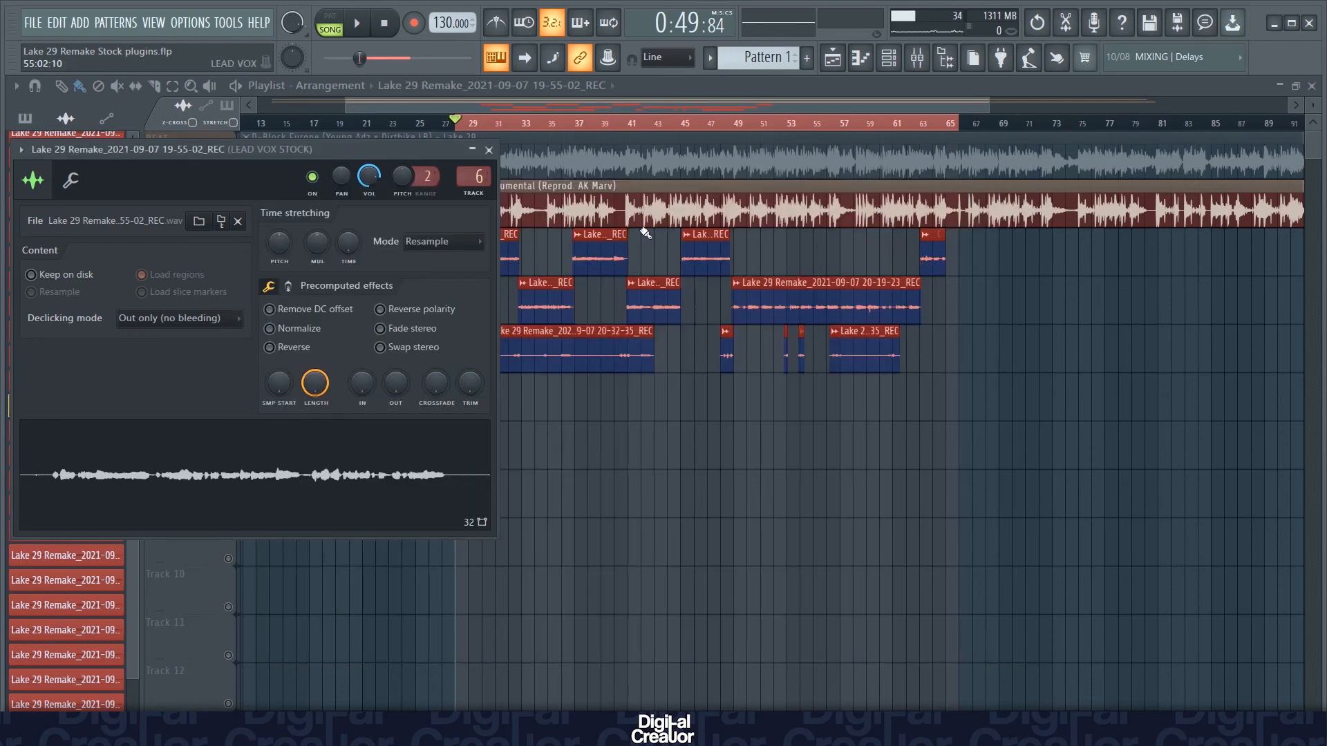
{"action": "left_click", "coordinate": [488, 149]}
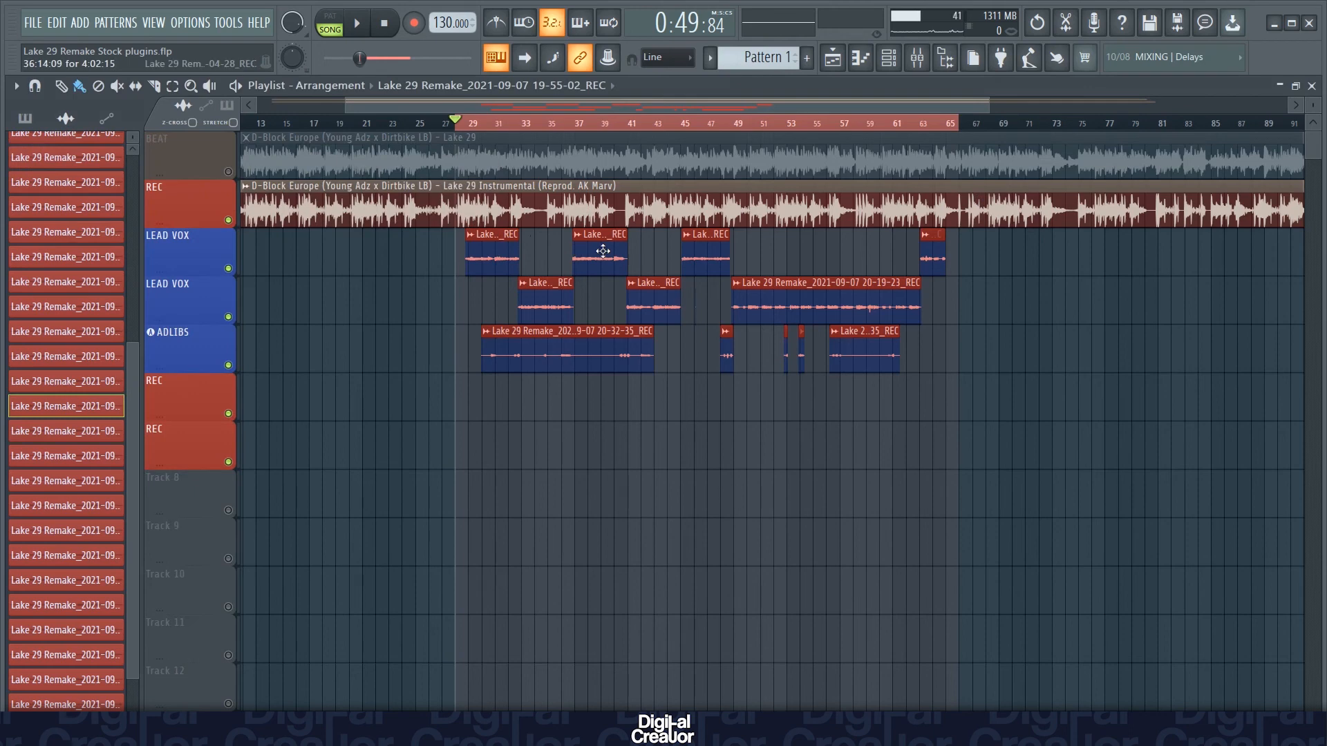
Route the remaining clips on the upper LEAD VOX playlist track to mixer track 6, LEAD VOX STOCK, closing each clip's settings.
{"action": "double_click", "coordinate": [602, 250]}
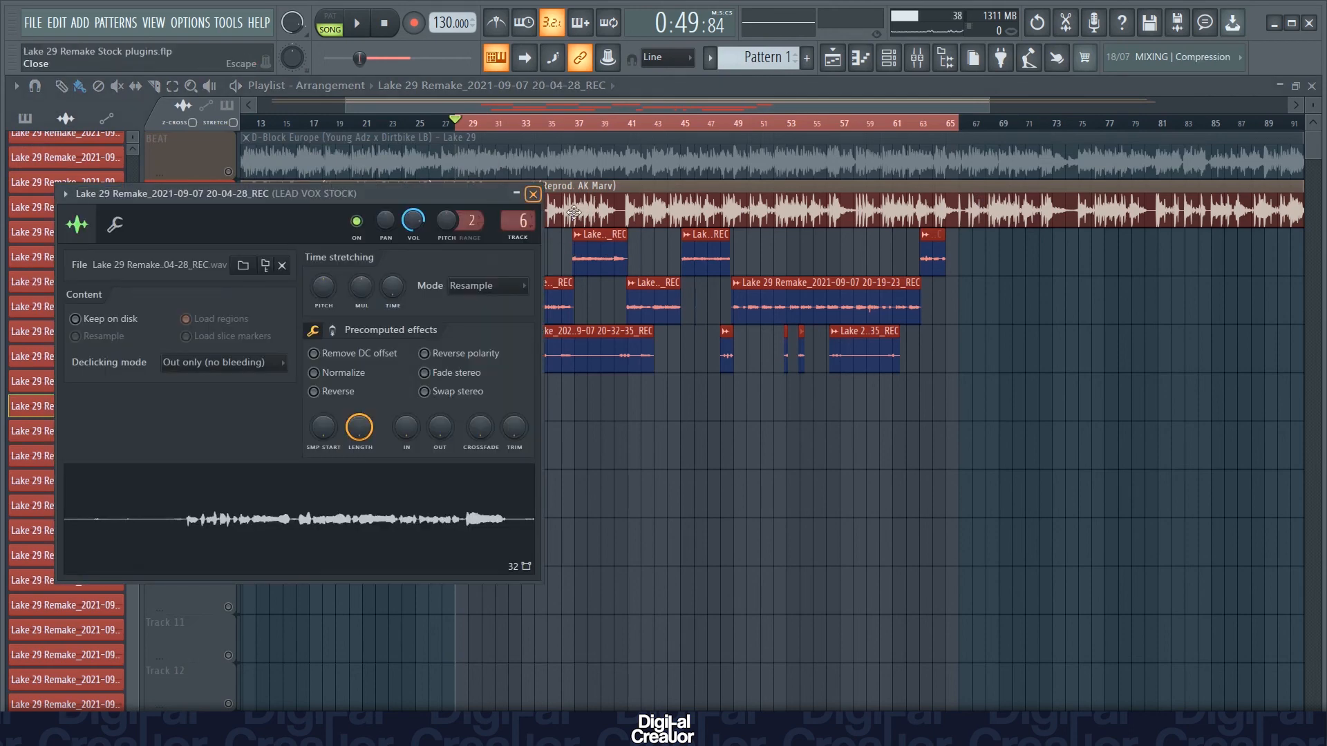
{"action": "key", "text": "Escape"}
{"action": "double_click", "coordinate": [698, 247]}
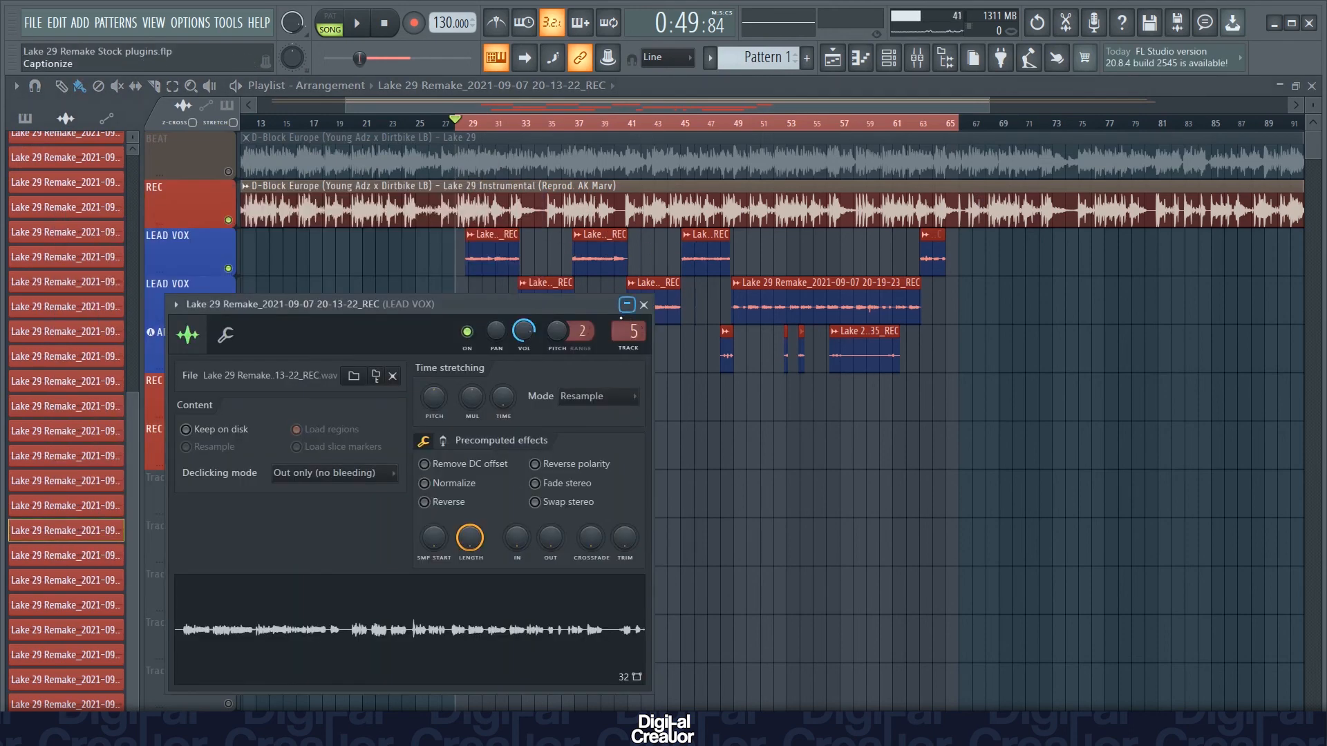
{"action": "left_click", "coordinate": [644, 306]}
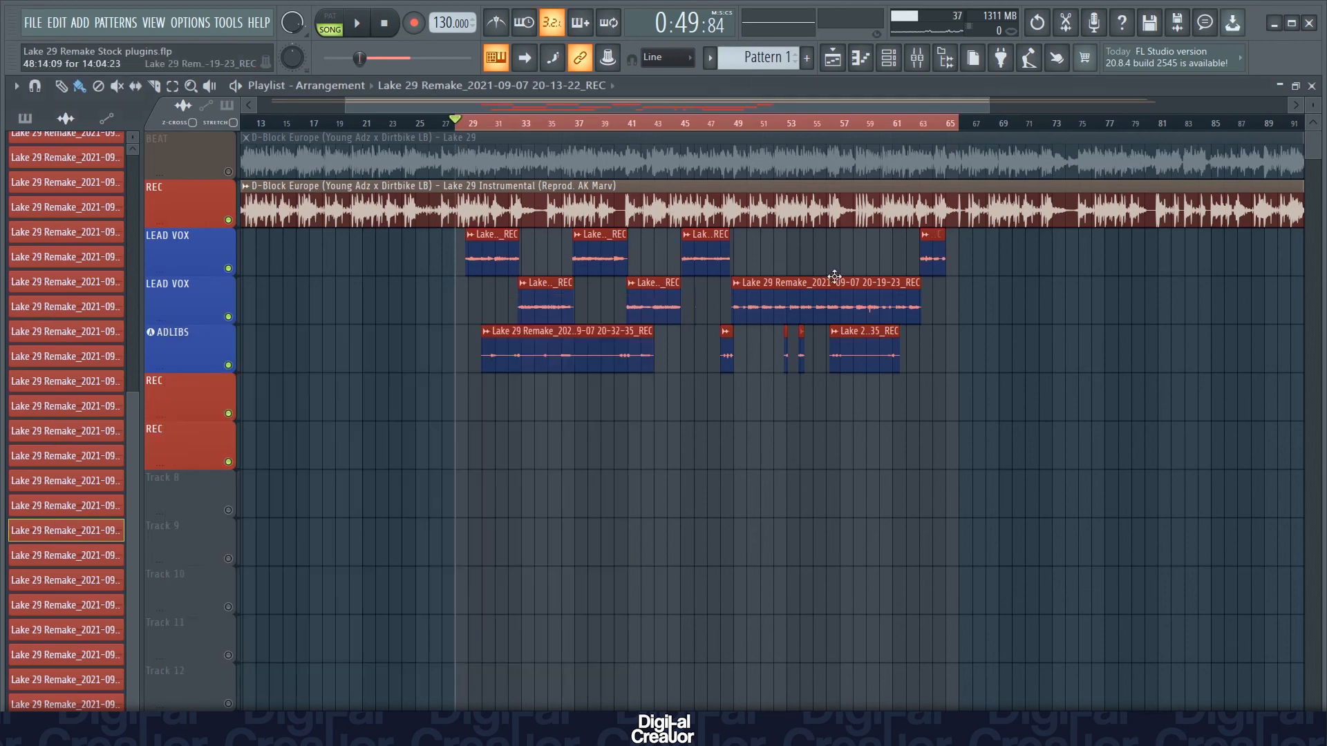
{"action": "double_click", "coordinate": [928, 252]}
{"action": "left_click_drag", "start_coordinate": [545, 244], "coordinate": [546, 238]}
{"action": "left_click", "coordinate": [555, 217]}
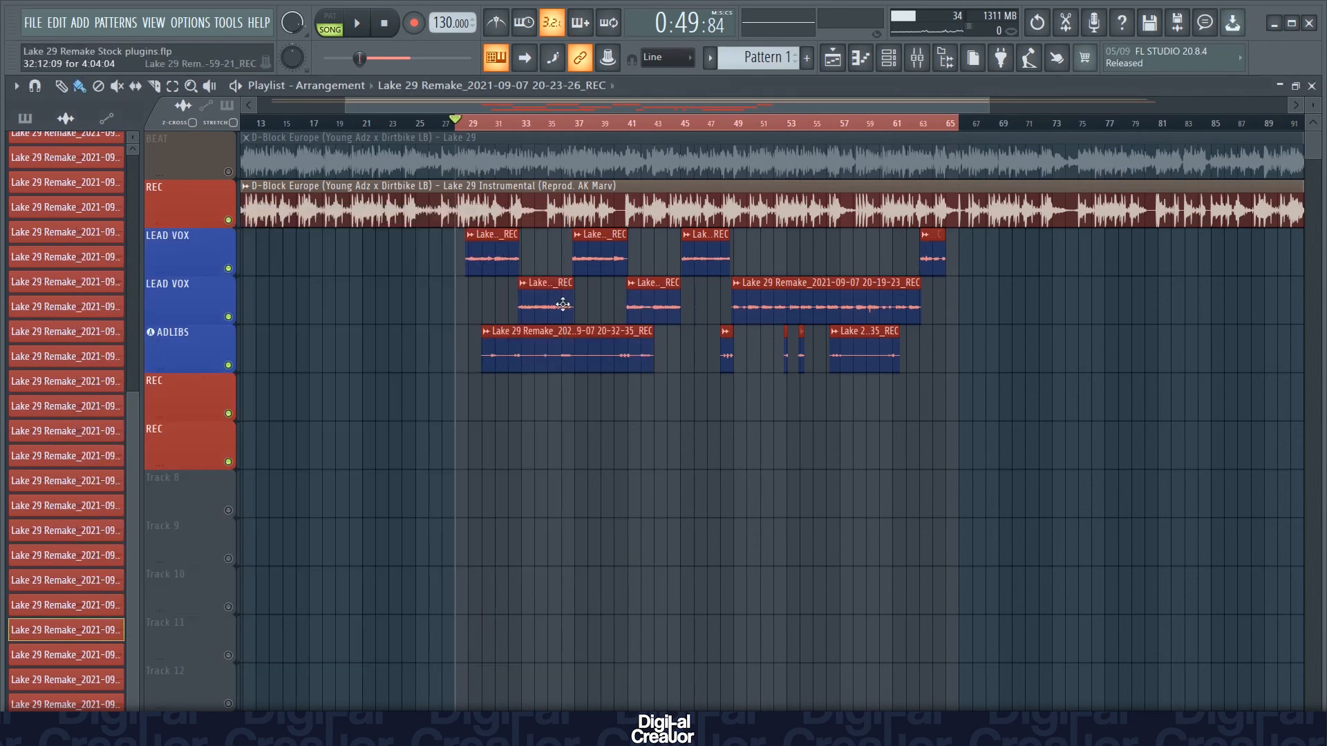
Route the three clips on the lower LEAD VOX playlist track to mixer track 6, LEAD VOX STOCK.
{"action": "double_click", "coordinate": [546, 294]}
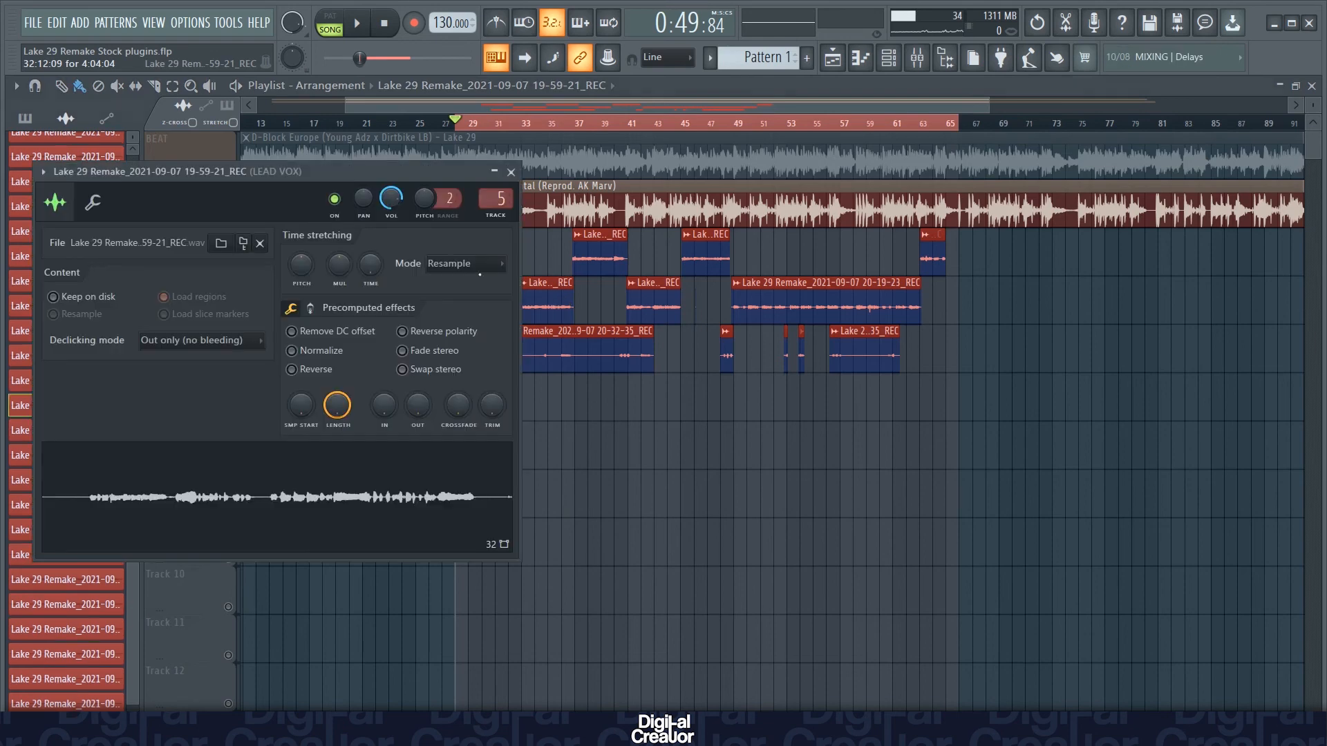
{"action": "left_click", "coordinate": [511, 173]}
{"action": "double_click", "coordinate": [649, 297]}
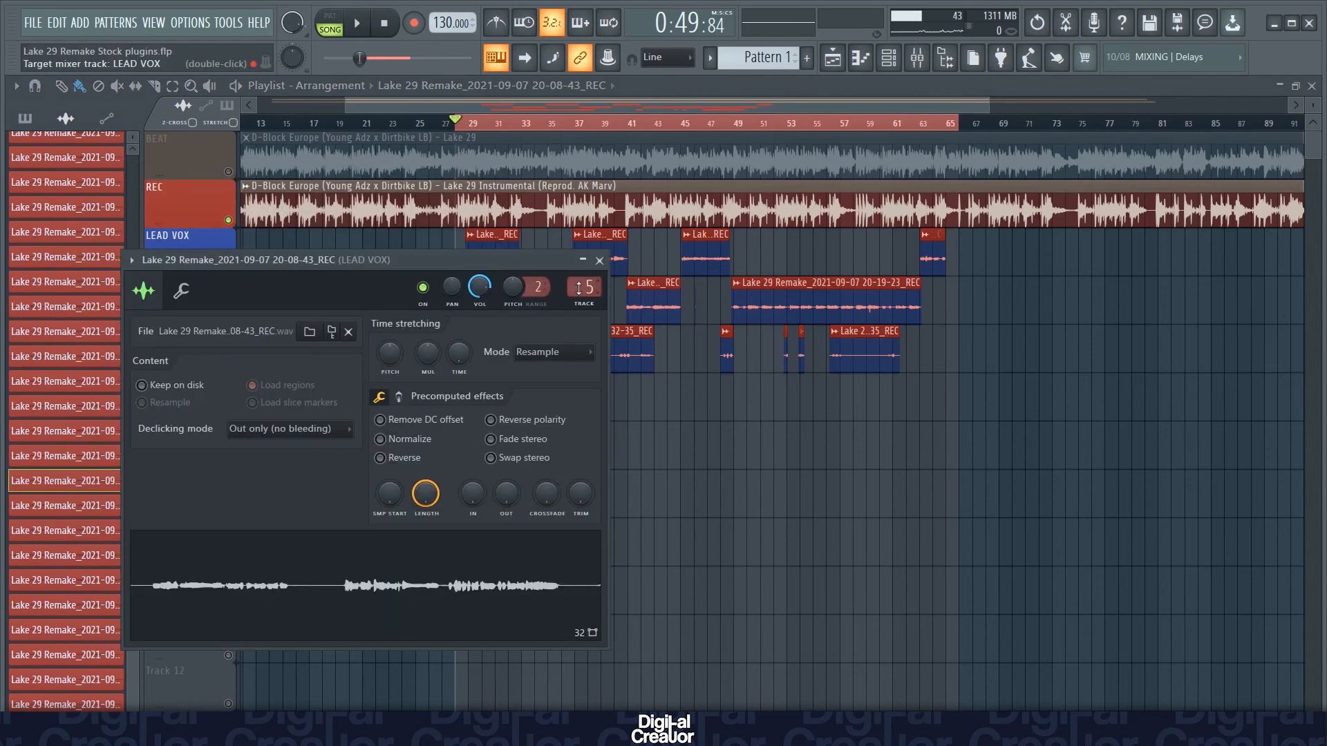
{"action": "left_click", "coordinate": [600, 260]}
{"action": "double_click", "coordinate": [758, 291]}
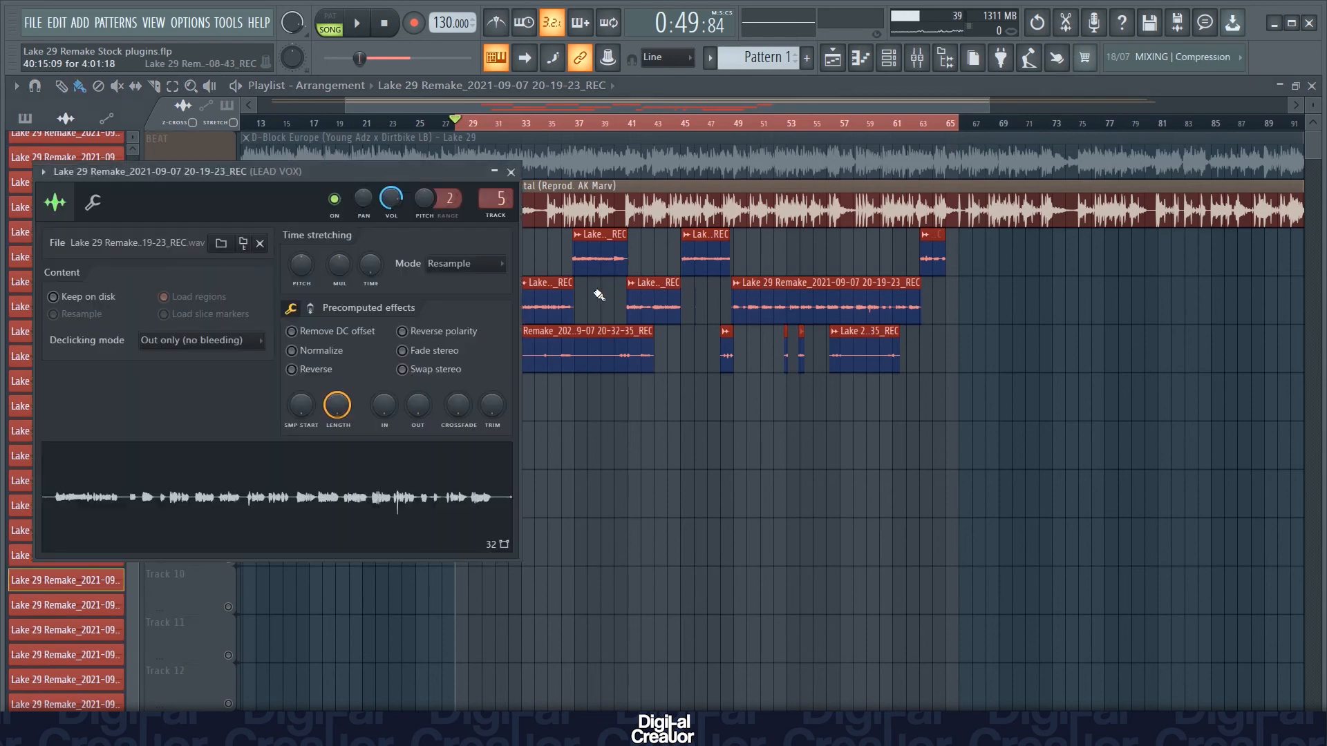
{"action": "left_click", "coordinate": [511, 172]}
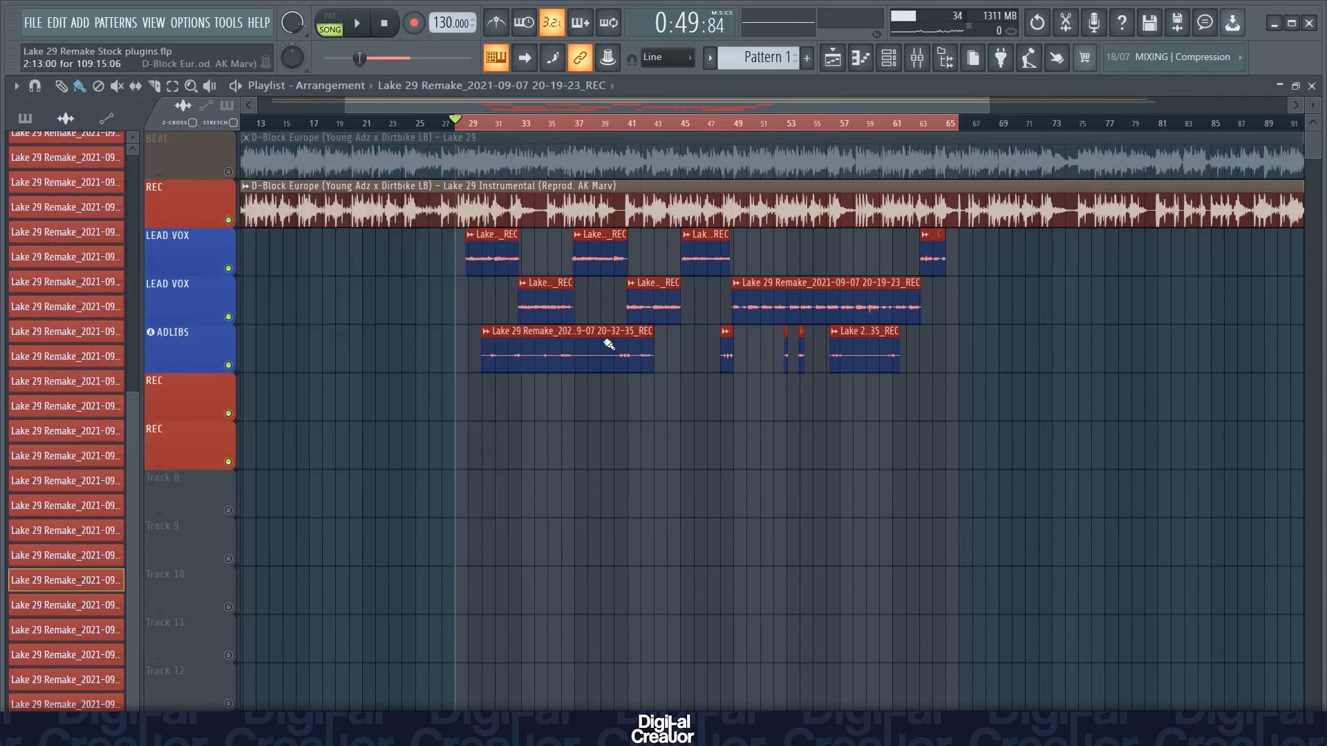
Check the ADLIBS STOCK effect chain in the mixer and route the first ADLIBS clip to mixer track 8, ADLIBS STOCK.
{"action": "double_click", "coordinate": [594, 359]}
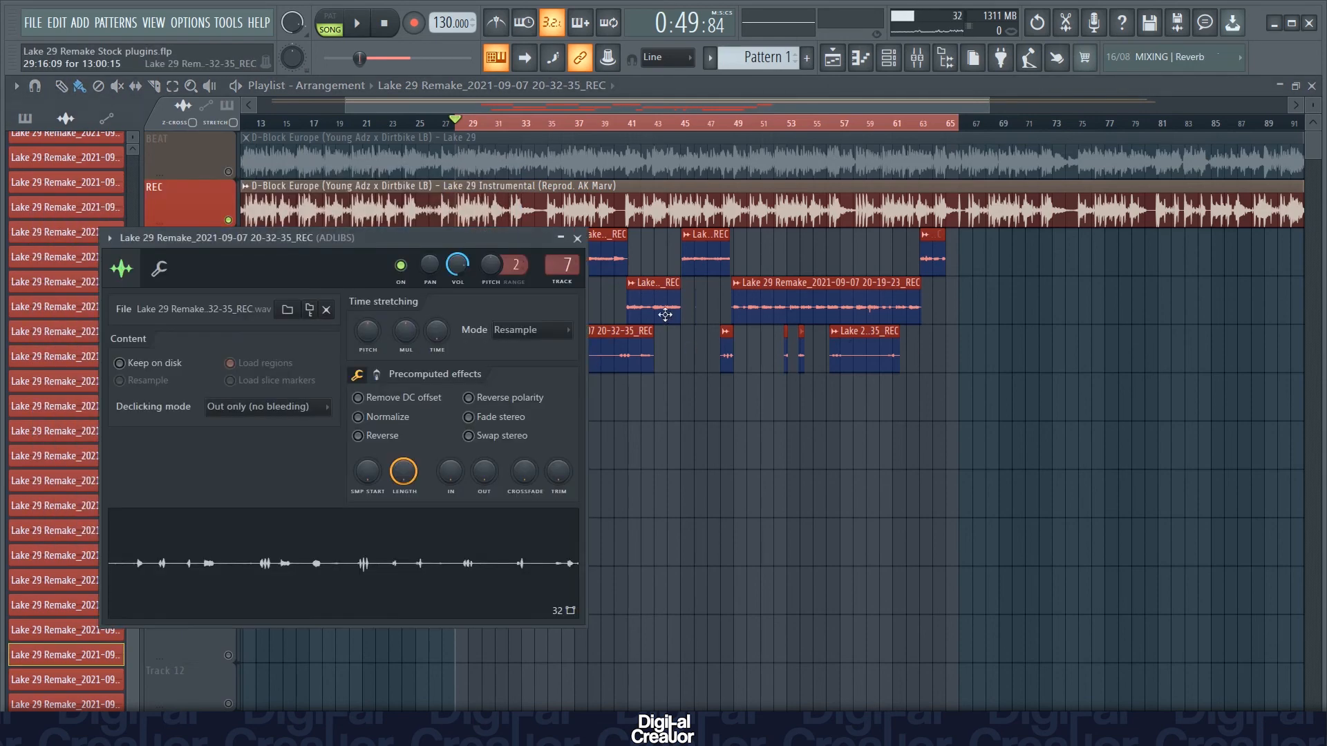
{"action": "left_click", "coordinate": [585, 236]}
{"action": "left_click", "coordinate": [929, 62]}
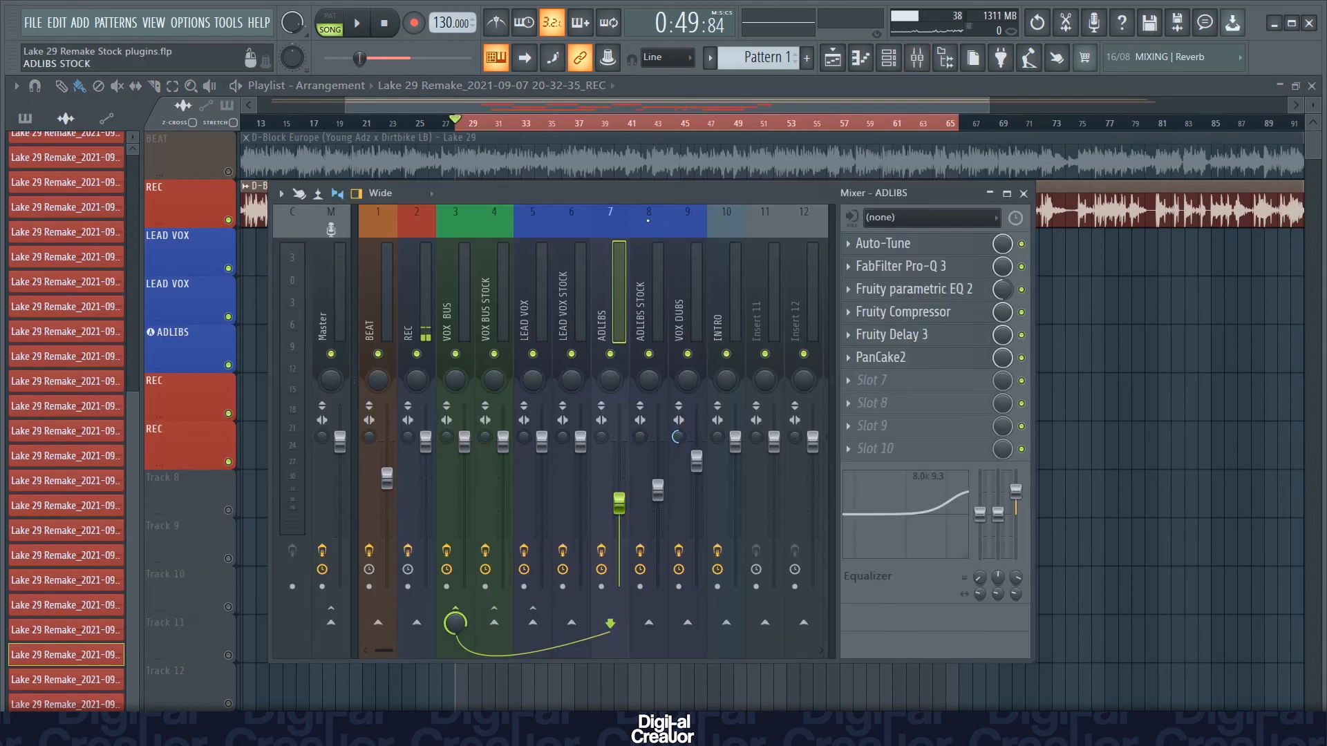
{"action": "left_click", "coordinate": [642, 299]}
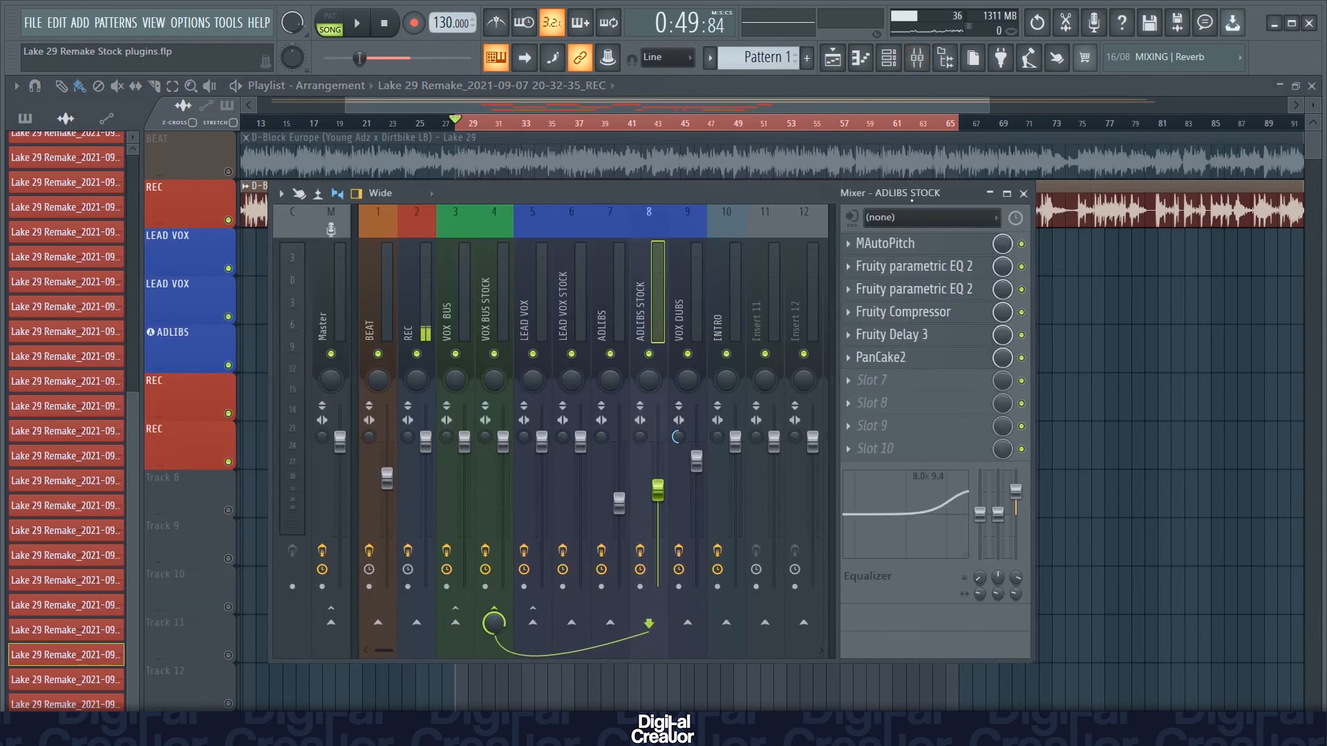
{"action": "left_click", "coordinate": [1023, 194]}
{"action": "double_click", "coordinate": [528, 352]}
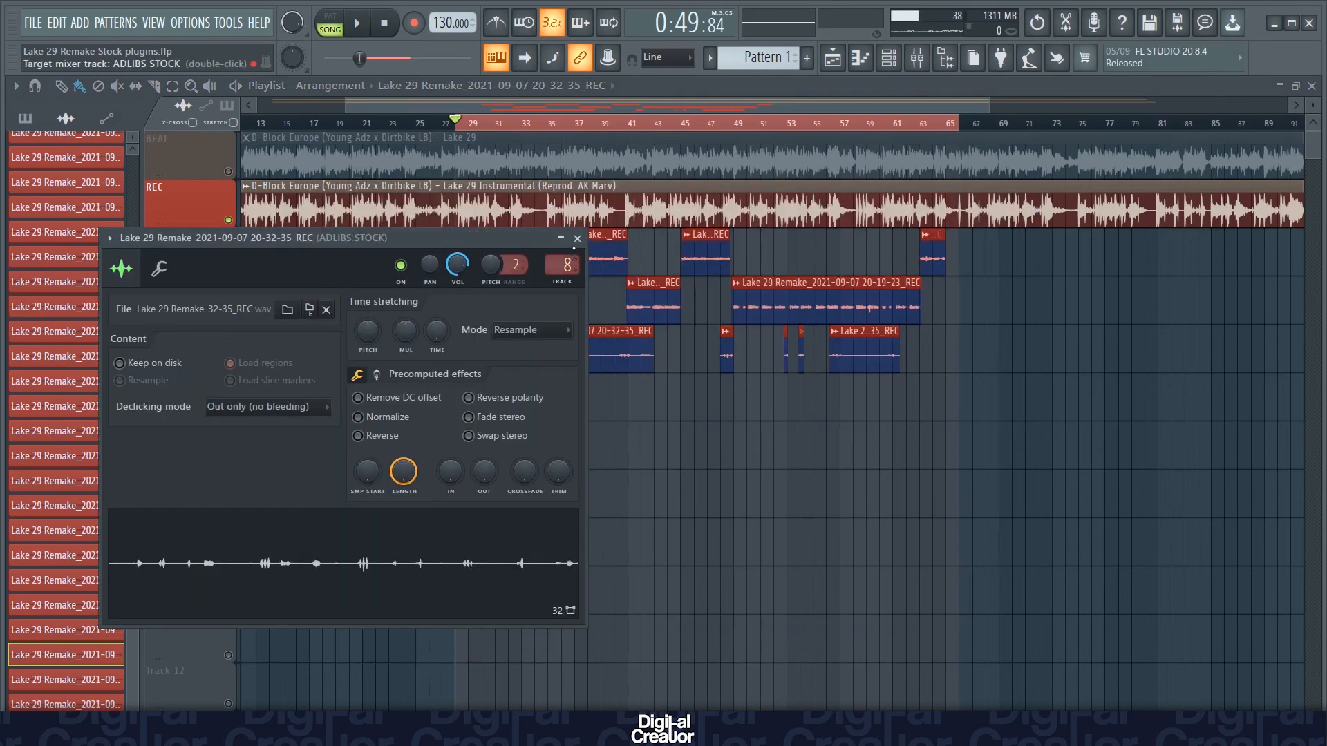
{"action": "left_click", "coordinate": [577, 238]}
Check the last ADLIBS clip's routing and send the short clip near bar 54 to mixer track 8, ADLIBS STOCK.
{"action": "double_click", "coordinate": [833, 356]}
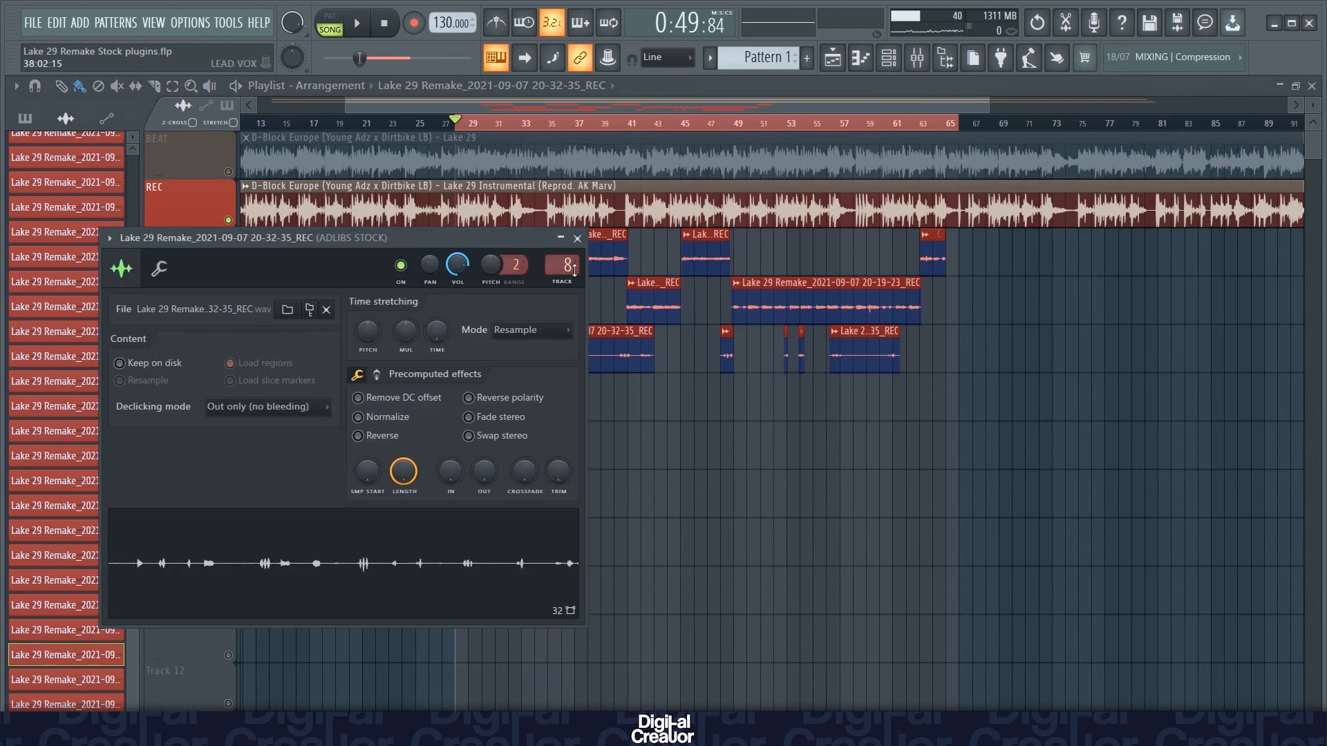
{"action": "left_click", "coordinate": [579, 238]}
{"action": "scroll", "coordinate": [755, 348], "scroll_direction": "up", "scroll_amount": 5}
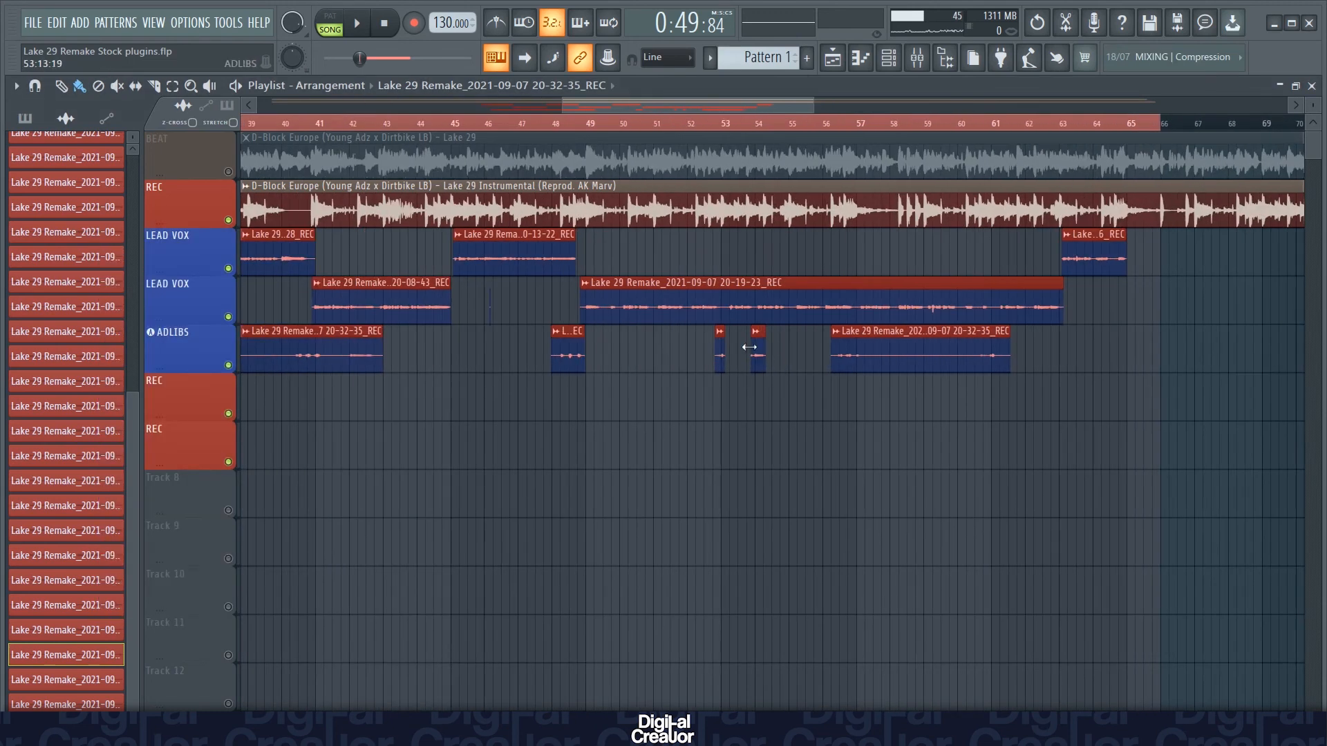
{"action": "double_click", "coordinate": [755, 349]}
{"action": "left_click_drag", "start_coordinate": [612, 312], "coordinate": [612, 303]}
{"action": "left_click", "coordinate": [621, 282]}
{"action": "scroll", "coordinate": [663, 311], "scroll_direction": "down", "scroll_amount": 5}
Check the Master track's effect chain in the mixer, then close the mixer.
{"action": "key", "text": "F9"}
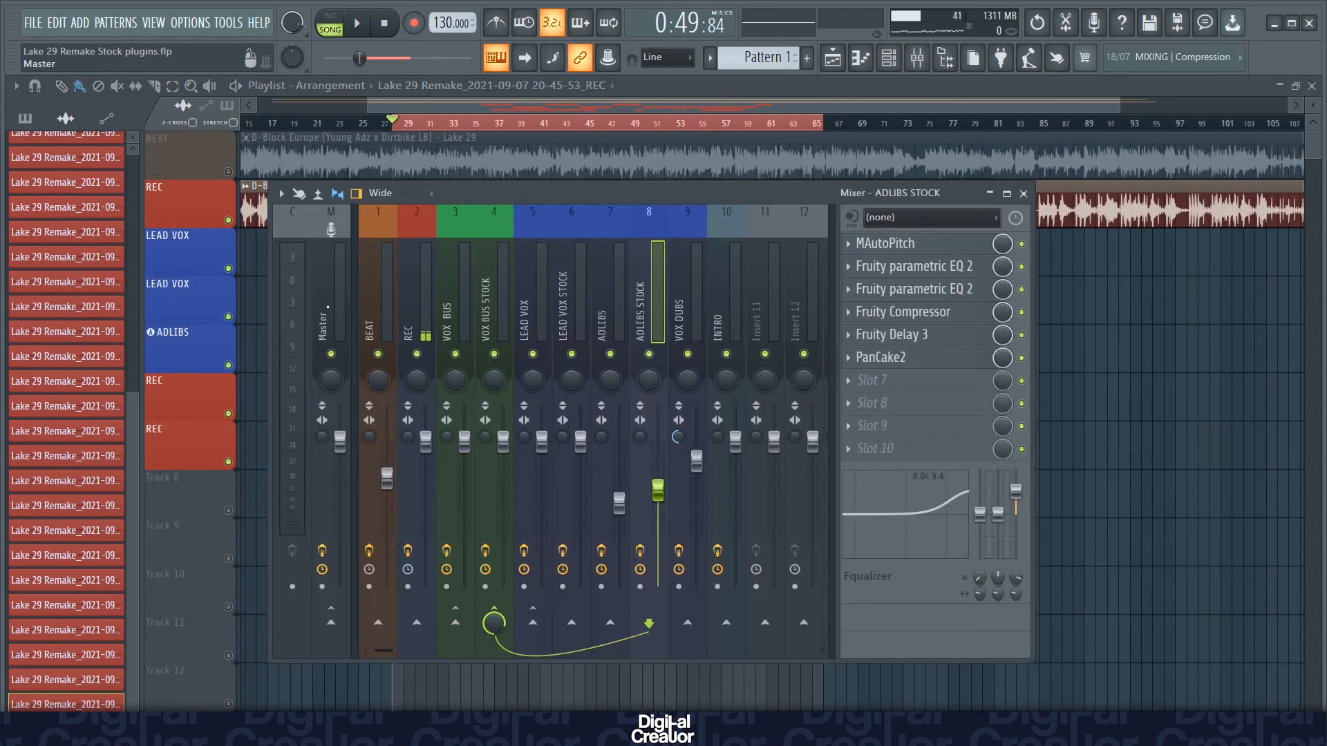
{"action": "left_click", "coordinate": [327, 308]}
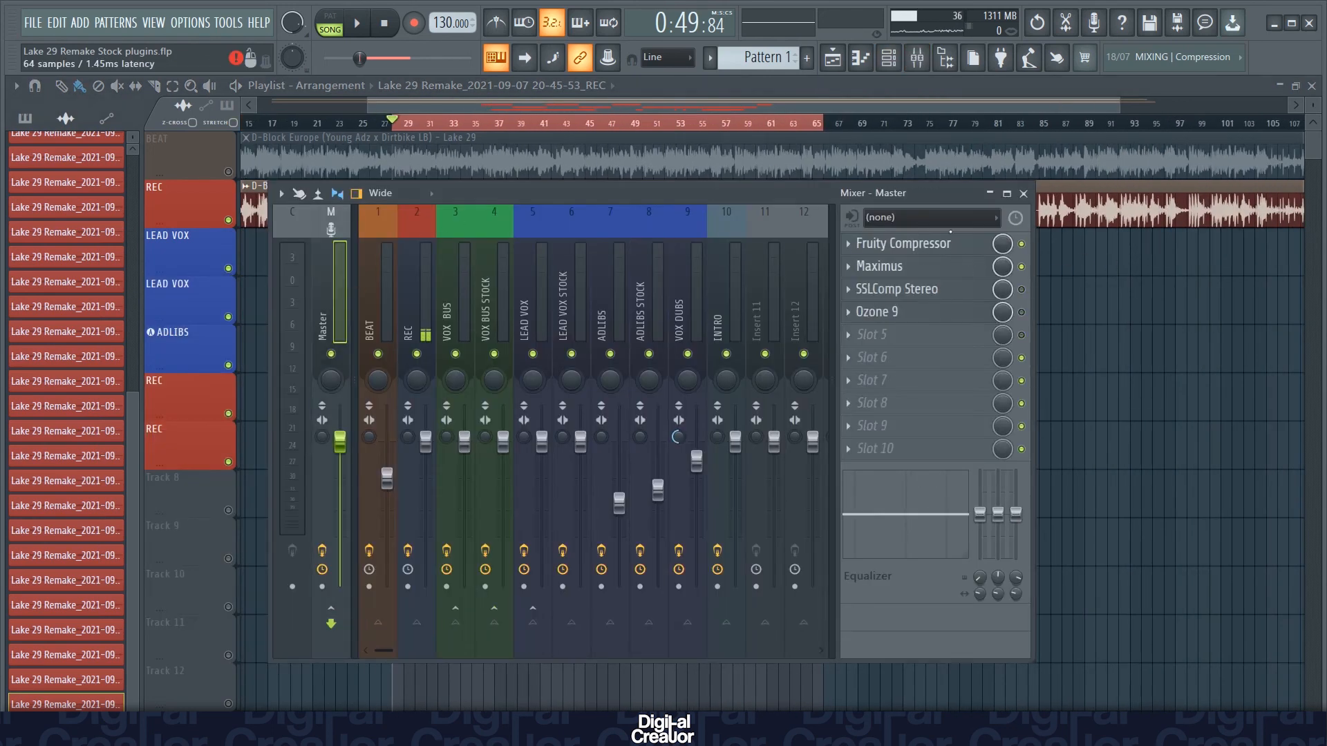
{"action": "left_click", "coordinate": [1023, 193]}
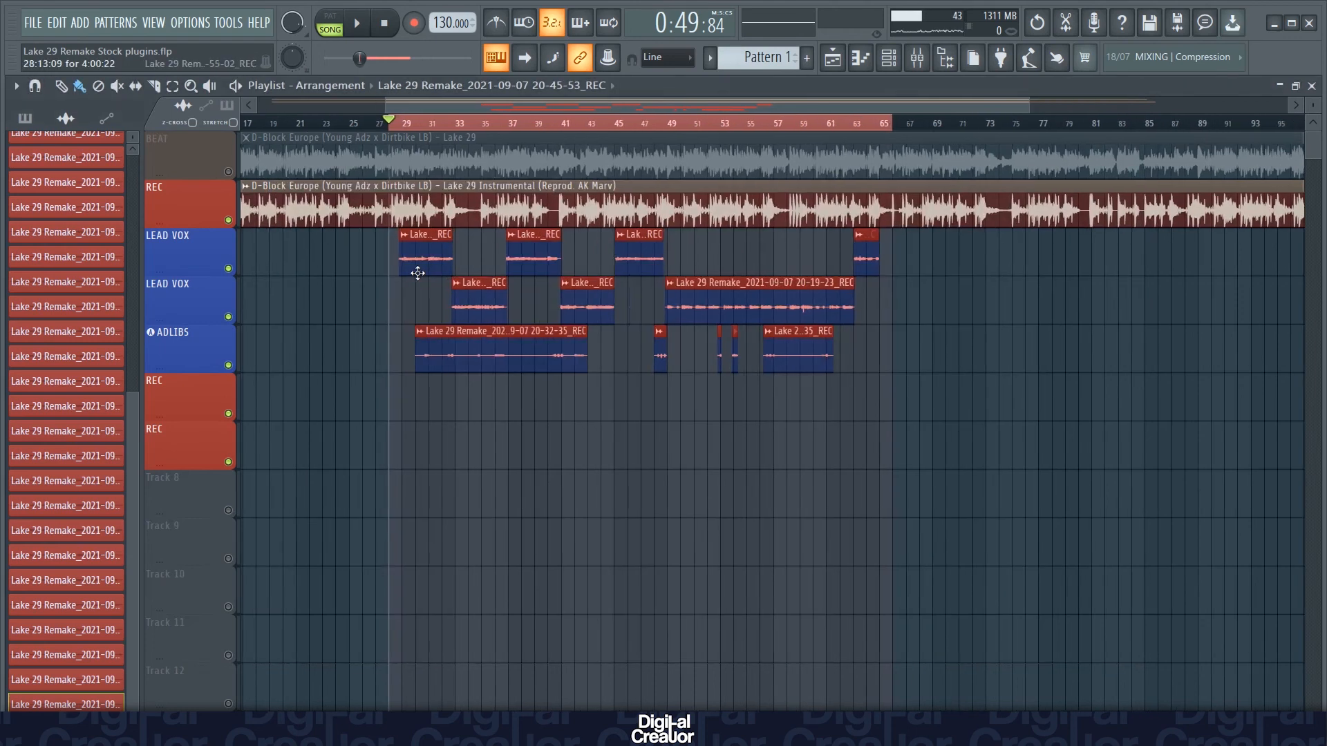
Review the MAutoPitch settings on the LEAD VOX STOCK track, then close the plugin and the mixer.
{"action": "left_click", "coordinate": [919, 60]}
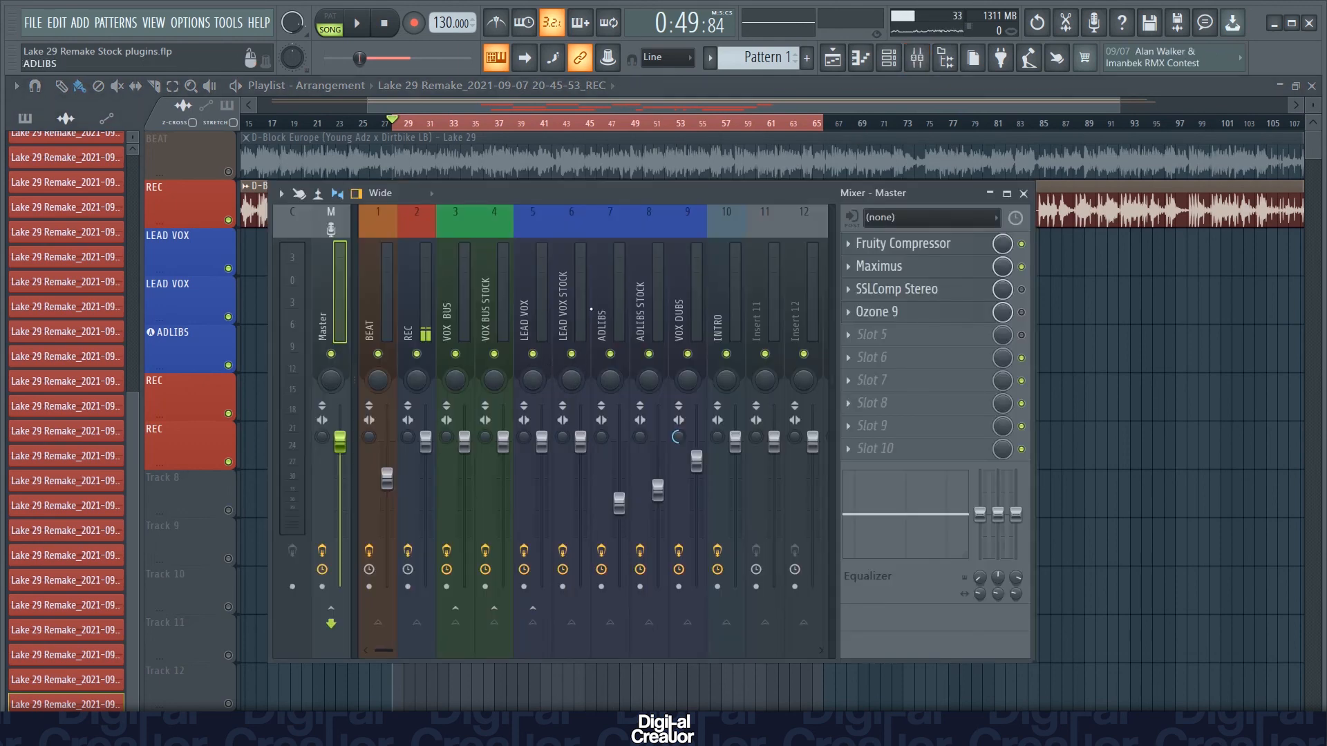
{"action": "left_click", "coordinate": [564, 304]}
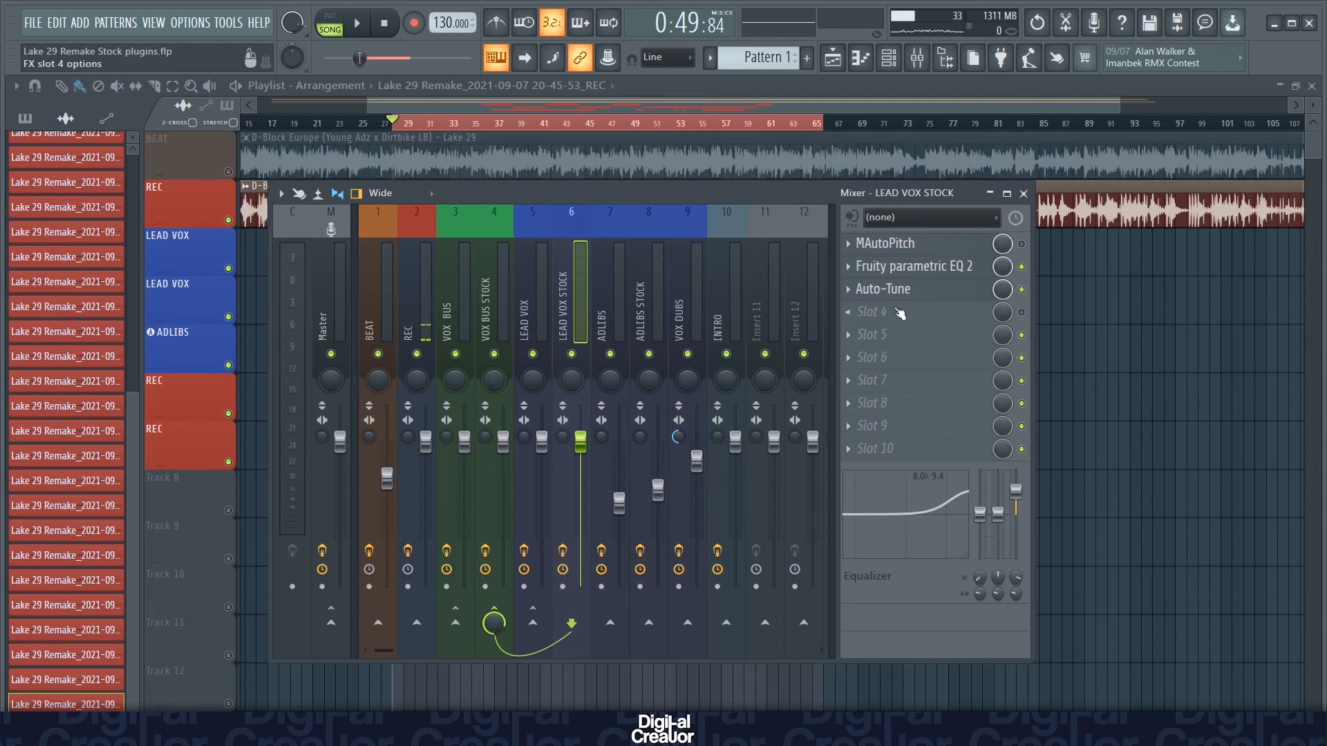
{"action": "left_click", "coordinate": [905, 248]}
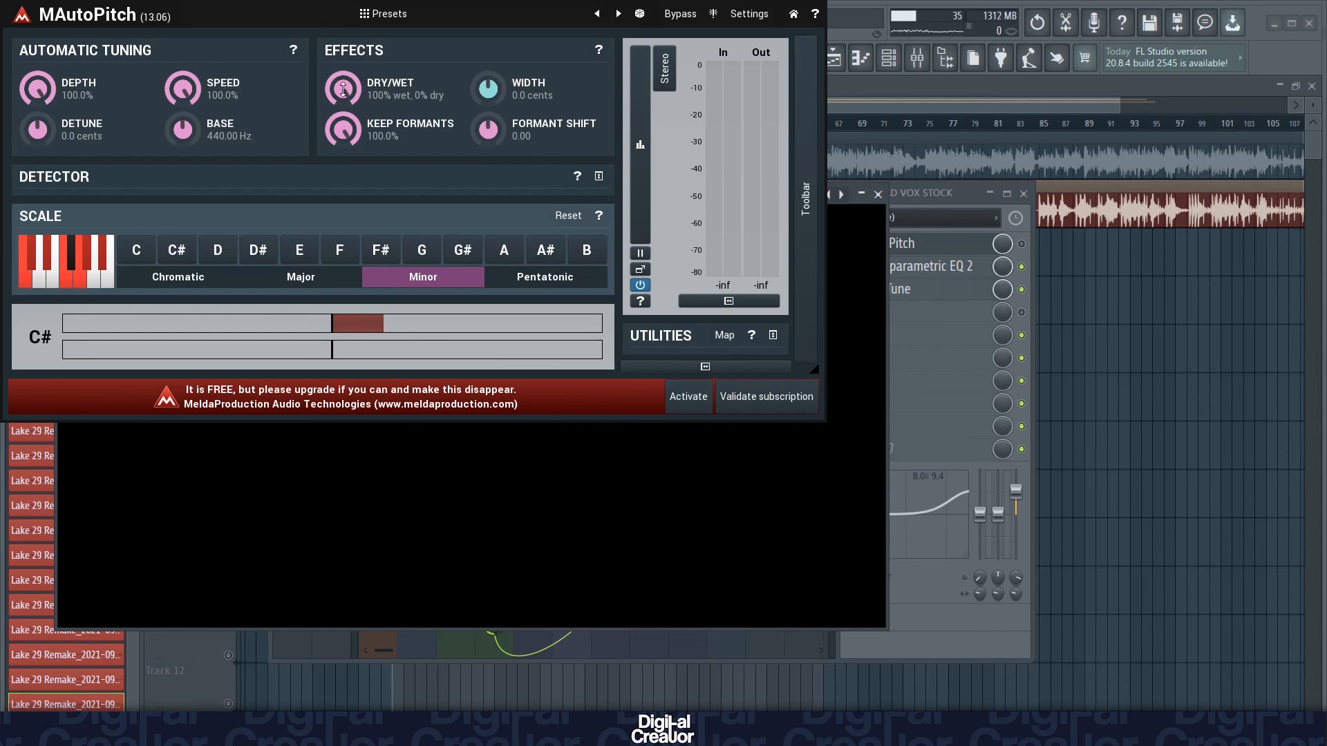
{"action": "left_click", "coordinate": [902, 243]}
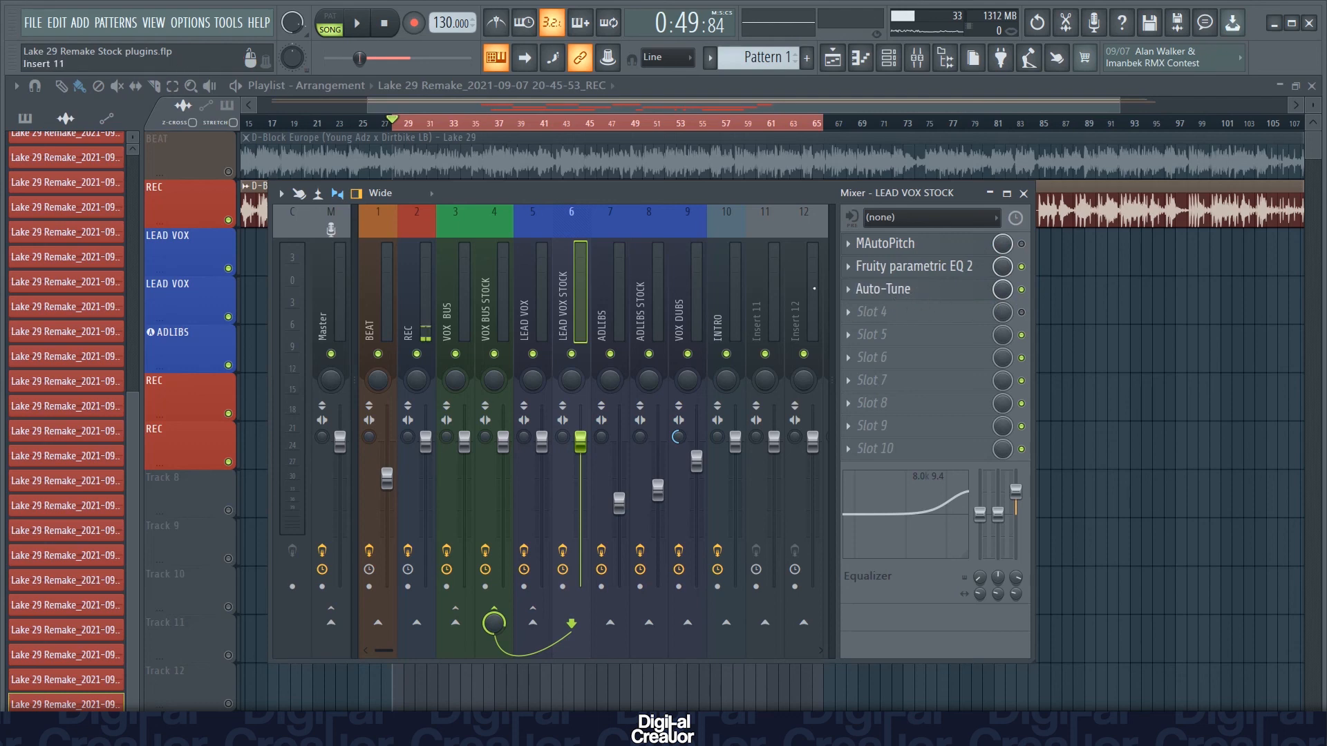
{"action": "left_click", "coordinate": [1023, 194]}
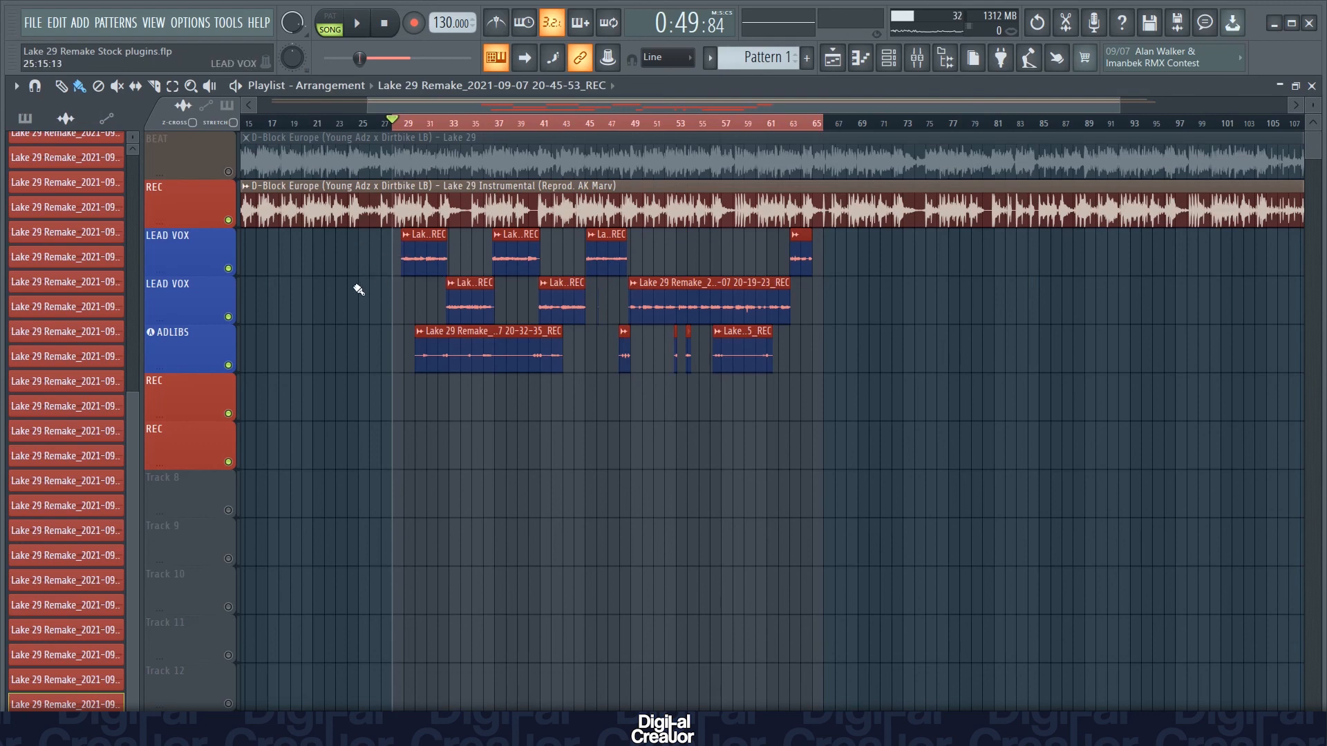
Play the selected song section to hear the stock-plugin vocals, stop it, and replay it with the mixer open.
{"action": "key", "text": "space"}
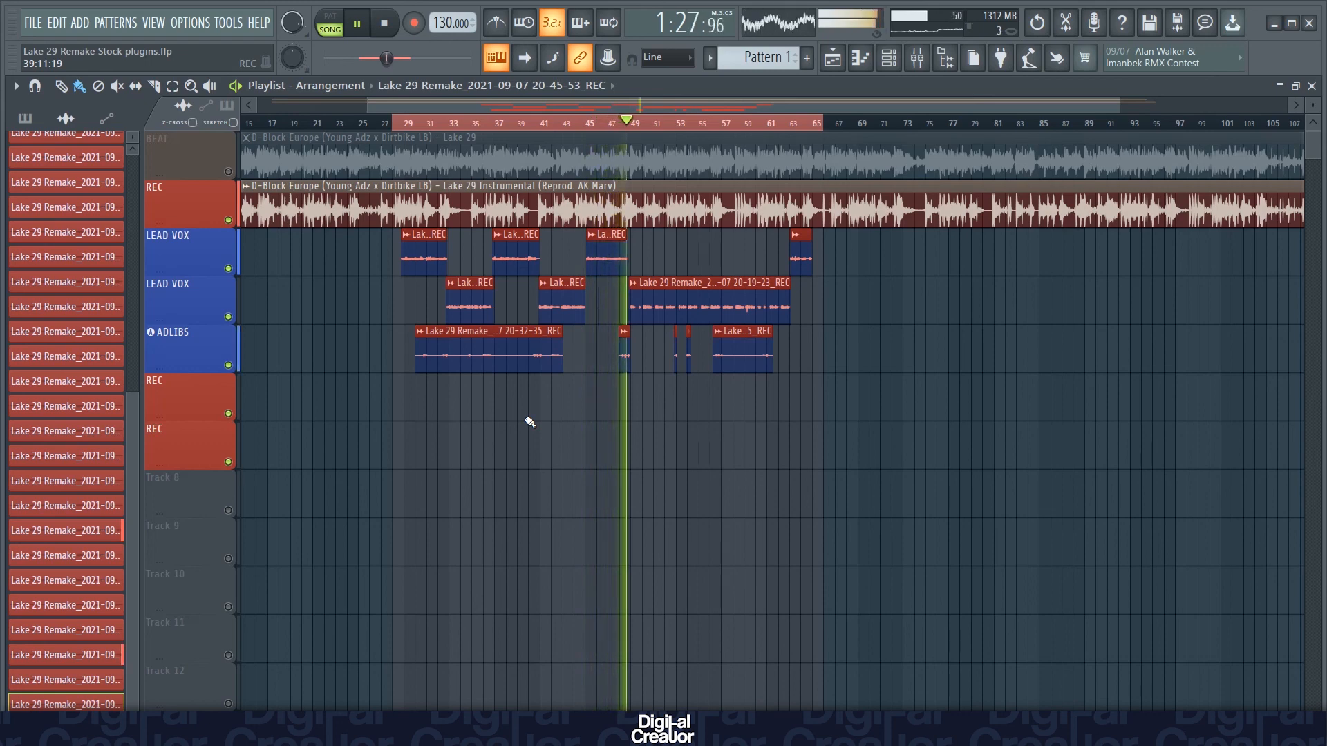
{"action": "key", "text": "space"}
{"action": "key", "text": "F9"}
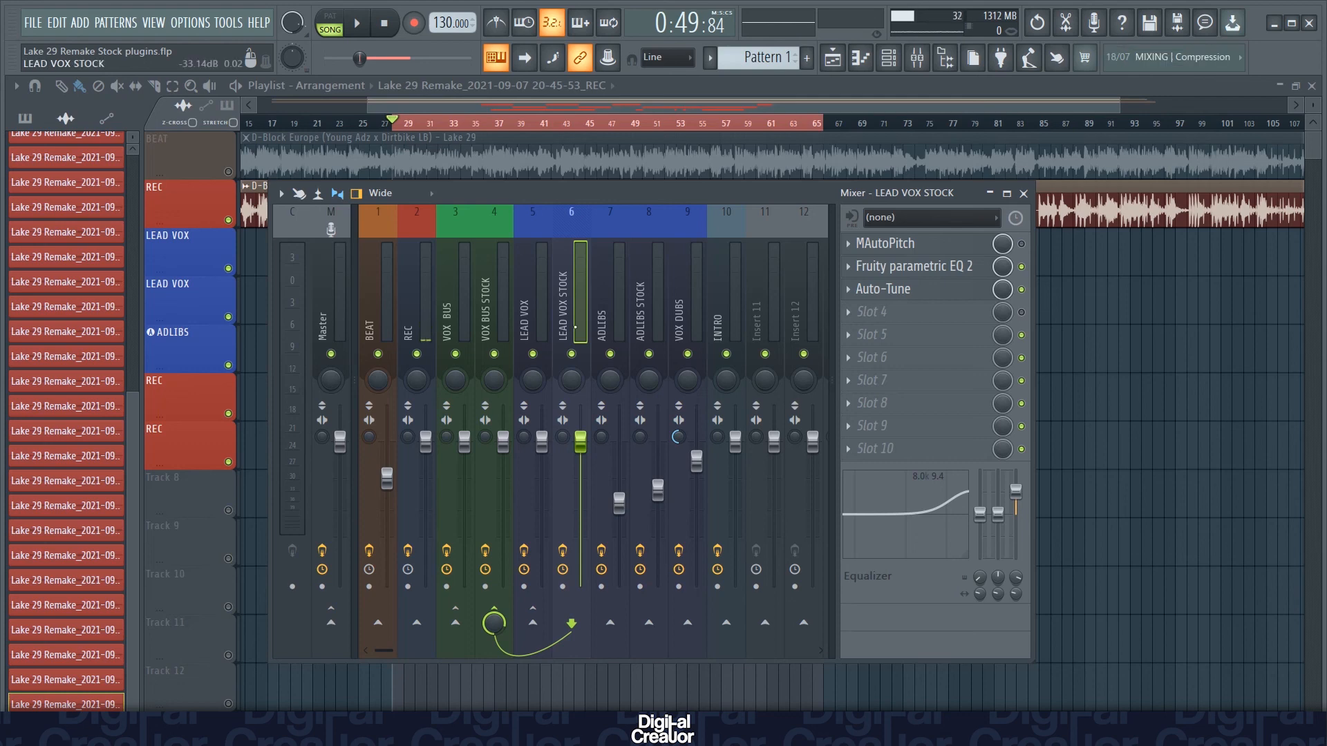
{"action": "key", "text": "space"}
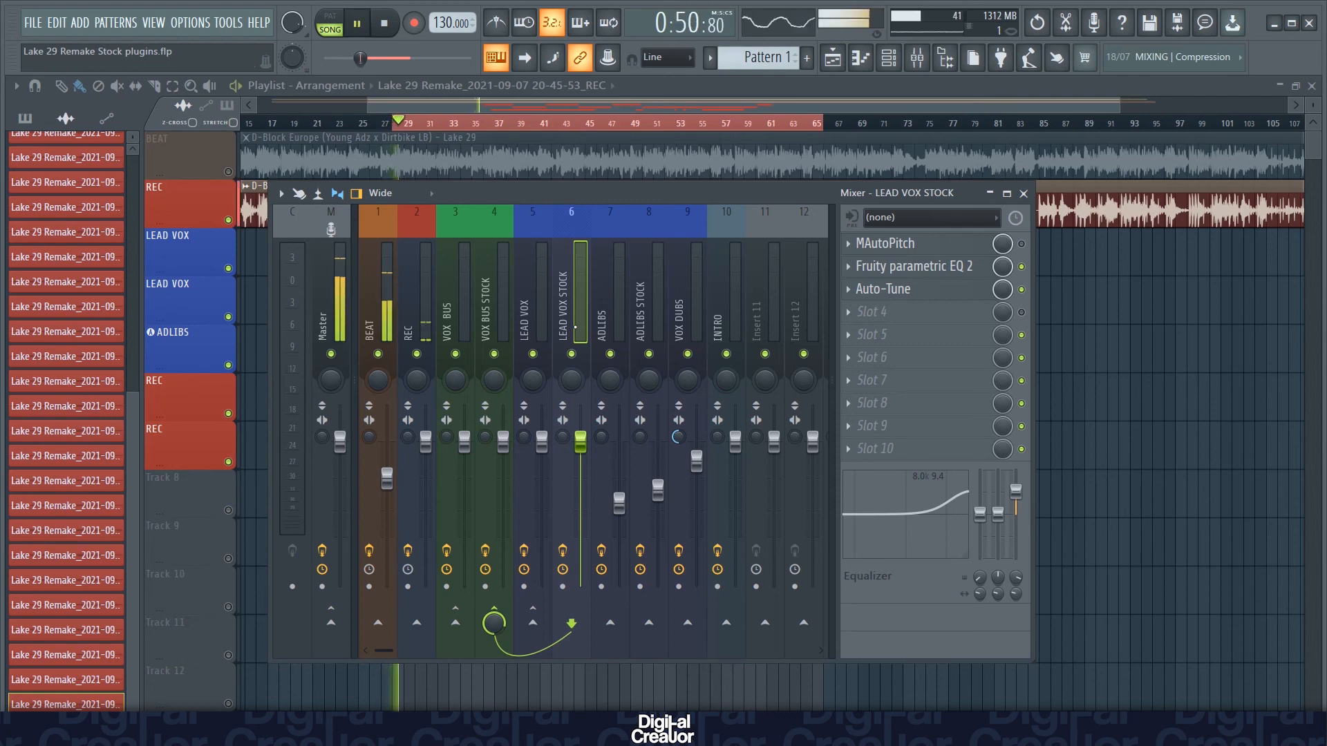